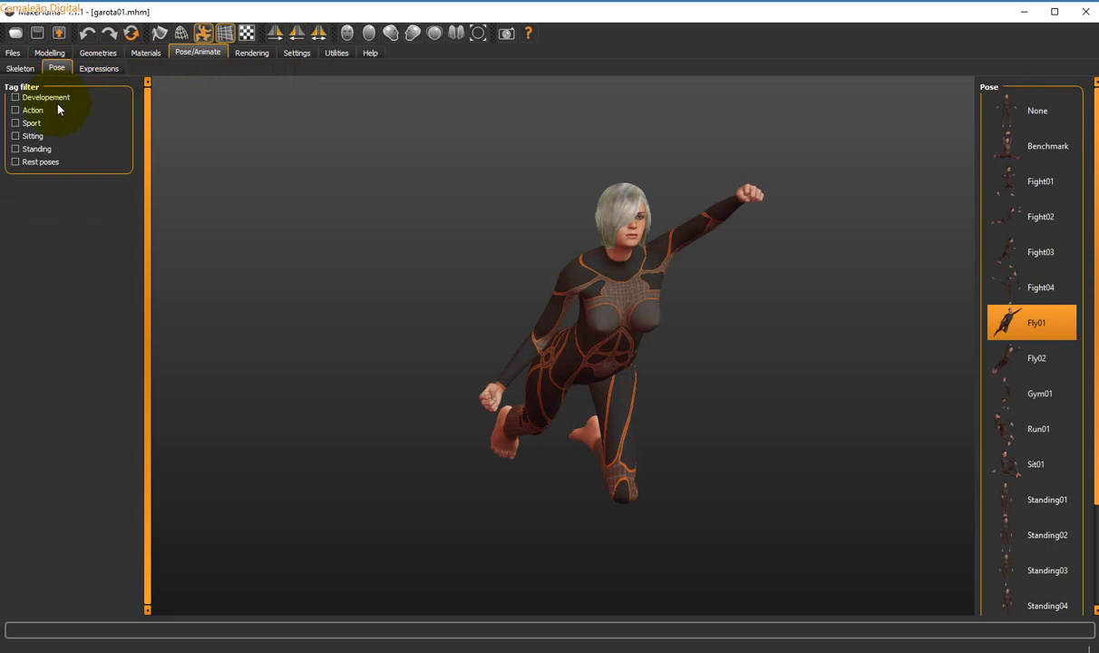
Apply the Run01 pose to the character and view the running figure from the side
left_click(1049, 430)
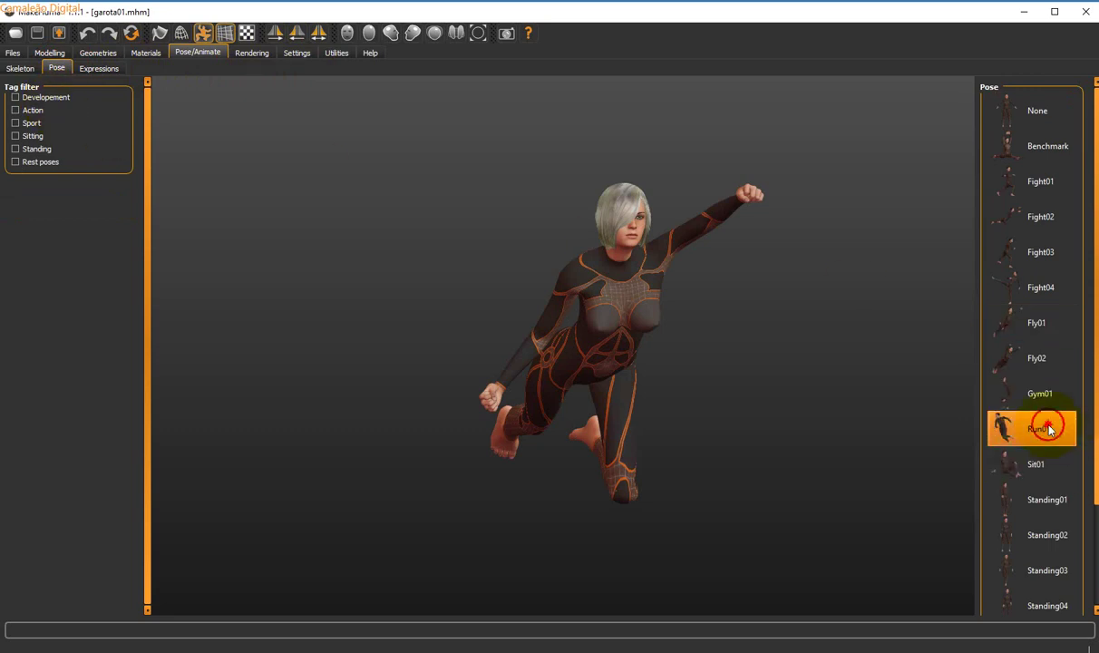
left_click_drag(787, 366, 669, 372)
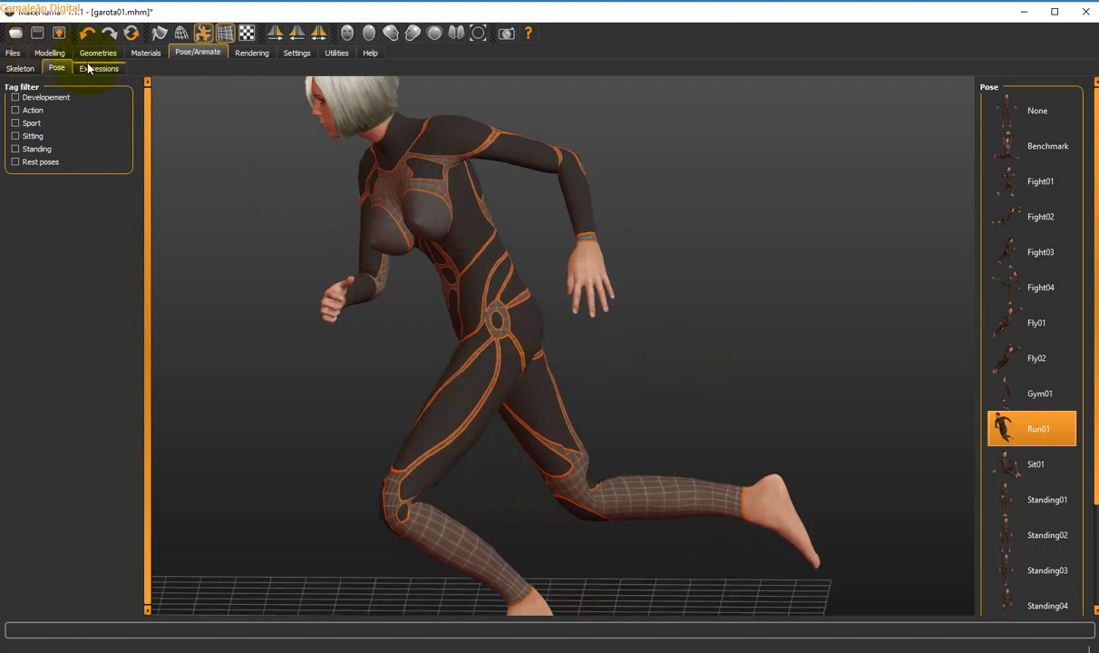
Try the torso's Scale depth at its maximum and its minimum on the posed character
left_click(27, 69)
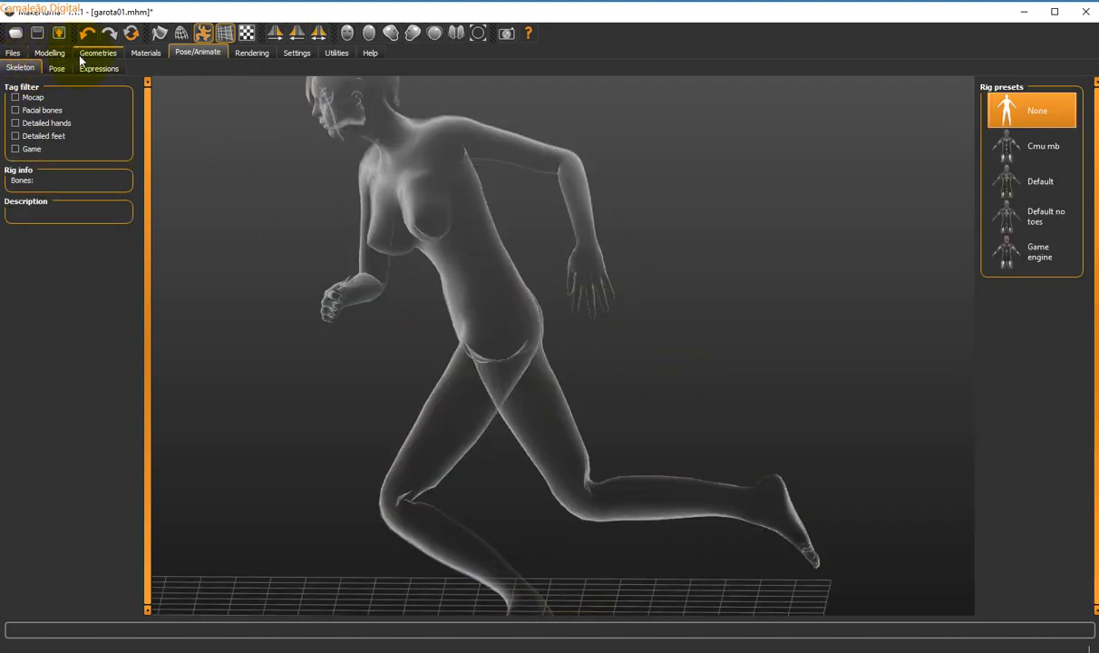
left_click(52, 57)
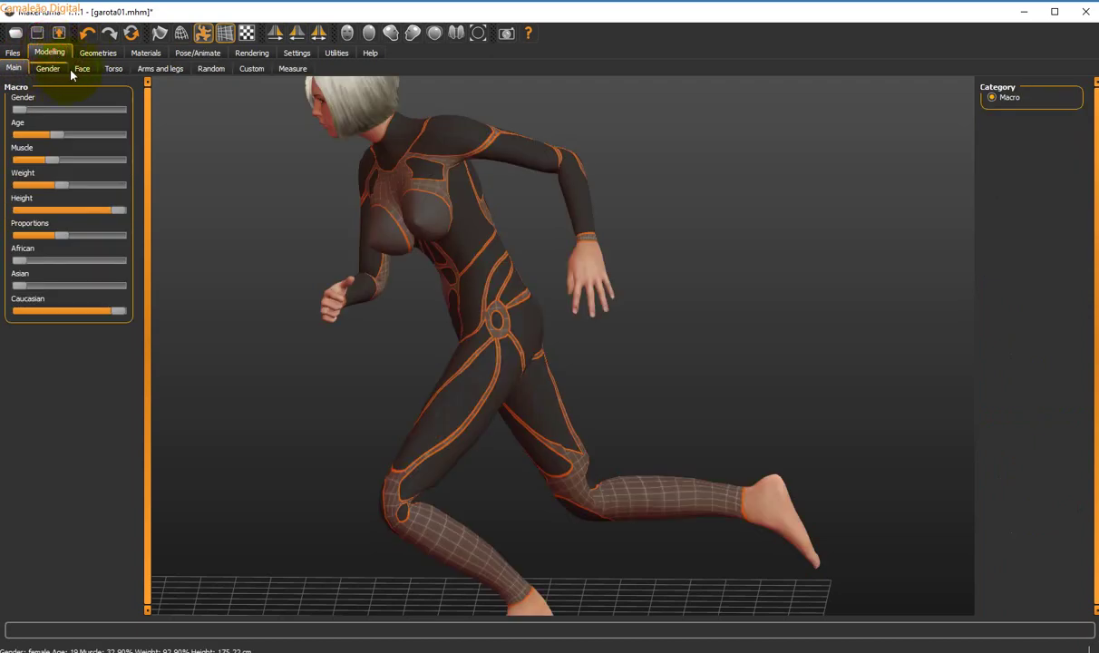
left_click(112, 69)
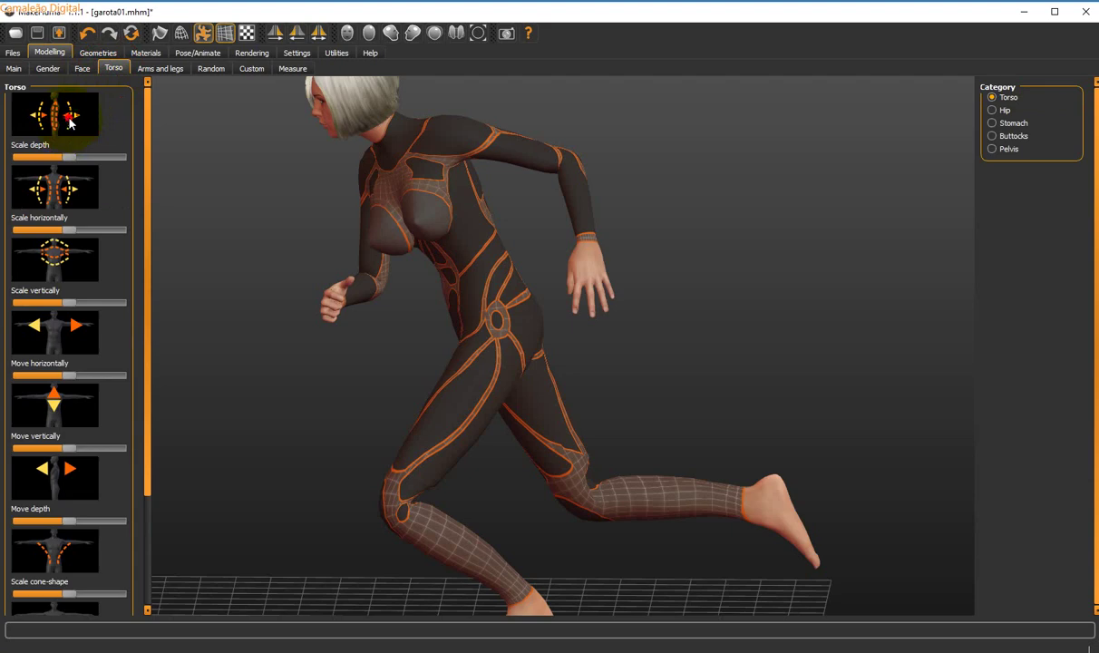
left_click(70, 158)
left_click_drag(74, 159, 128, 154)
left_click_drag(57, 156, 1, 150)
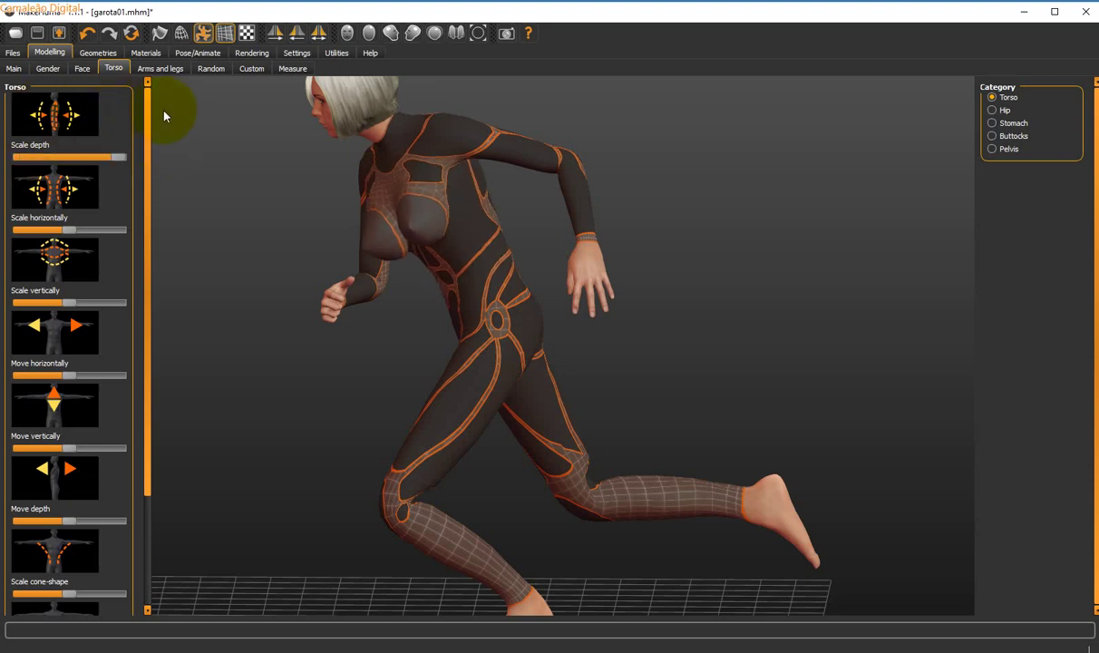
mouse_move(428, 172)
left_mouse_down()
mouse_move(273, 188)
mouse_move(393, 172)
mouse_move(437, 178)
mouse_move(434, 187)
left_mouse_up()
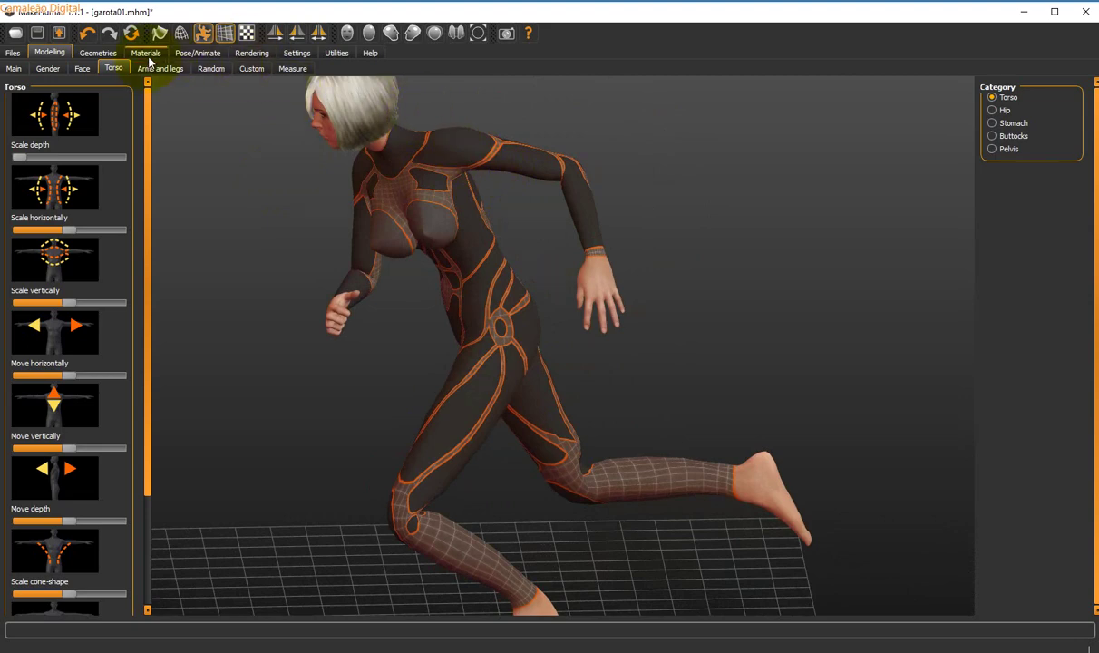
Reset the character's pose to None
left_click(211, 68)
left_click(194, 51)
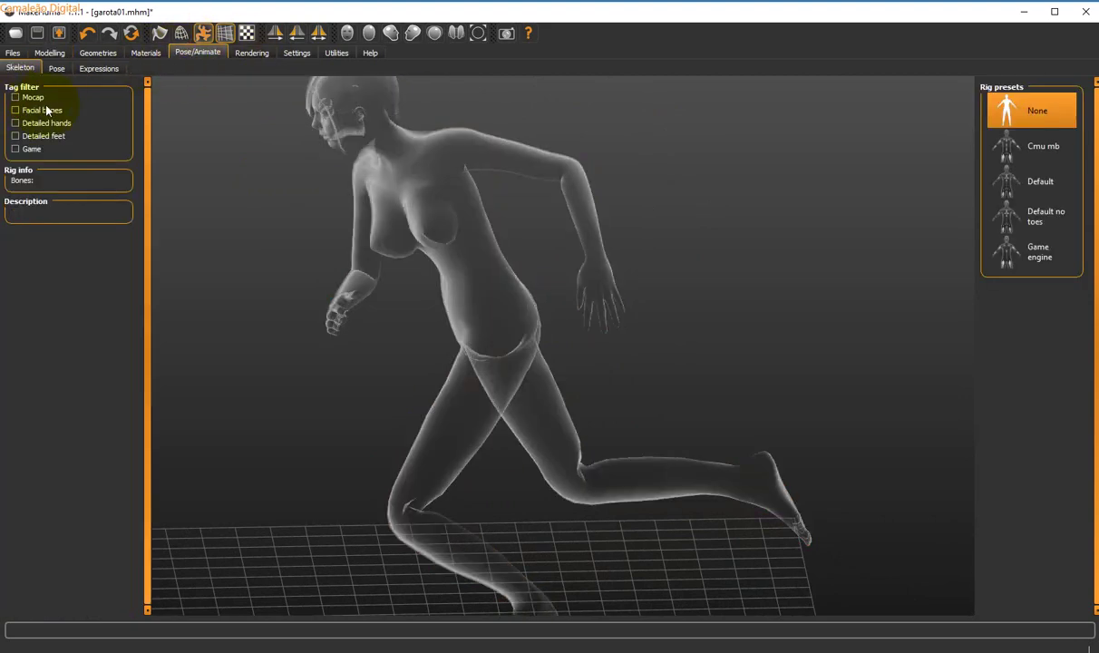
left_click(54, 71)
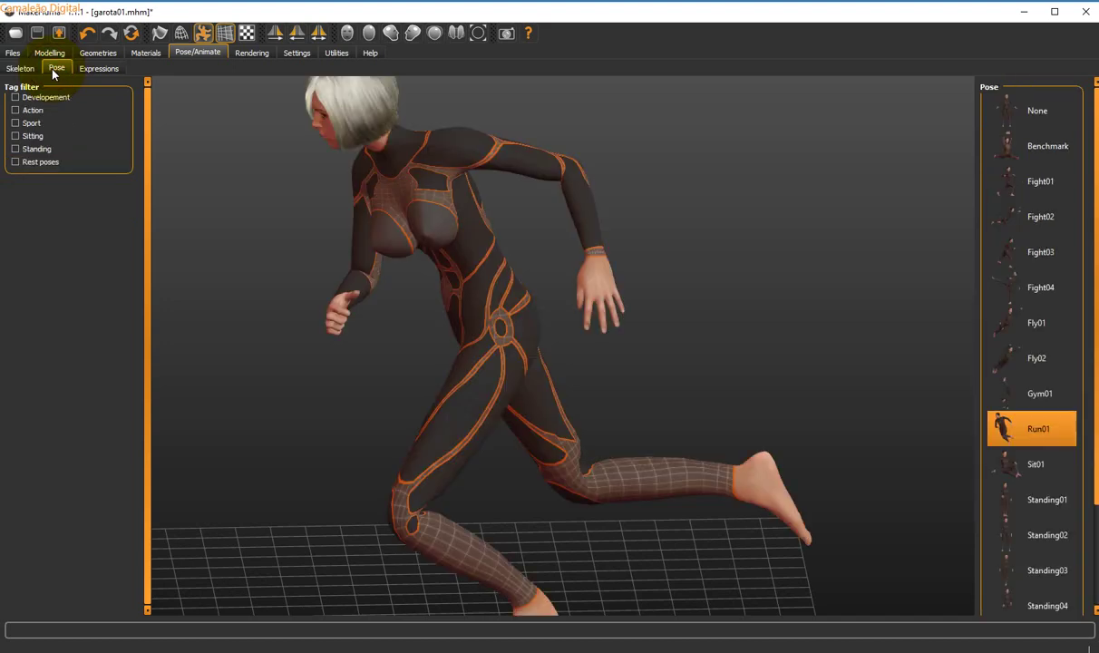
left_click(1050, 116)
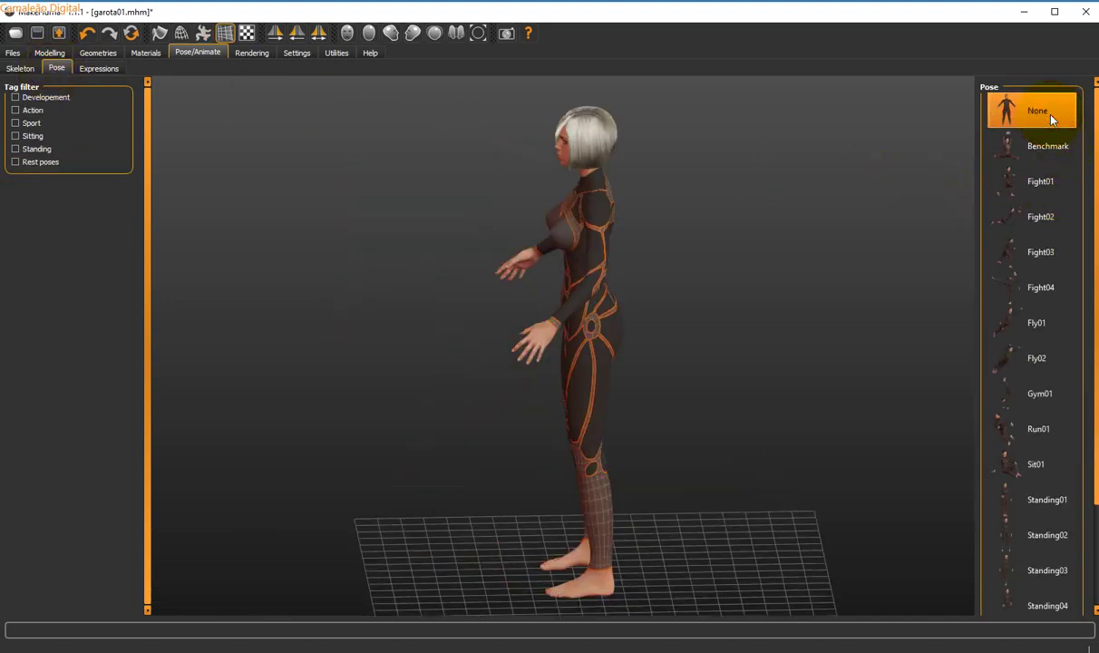
left_click_drag(681, 241, 300, 95)
scroll(807, 236, "up", 3)
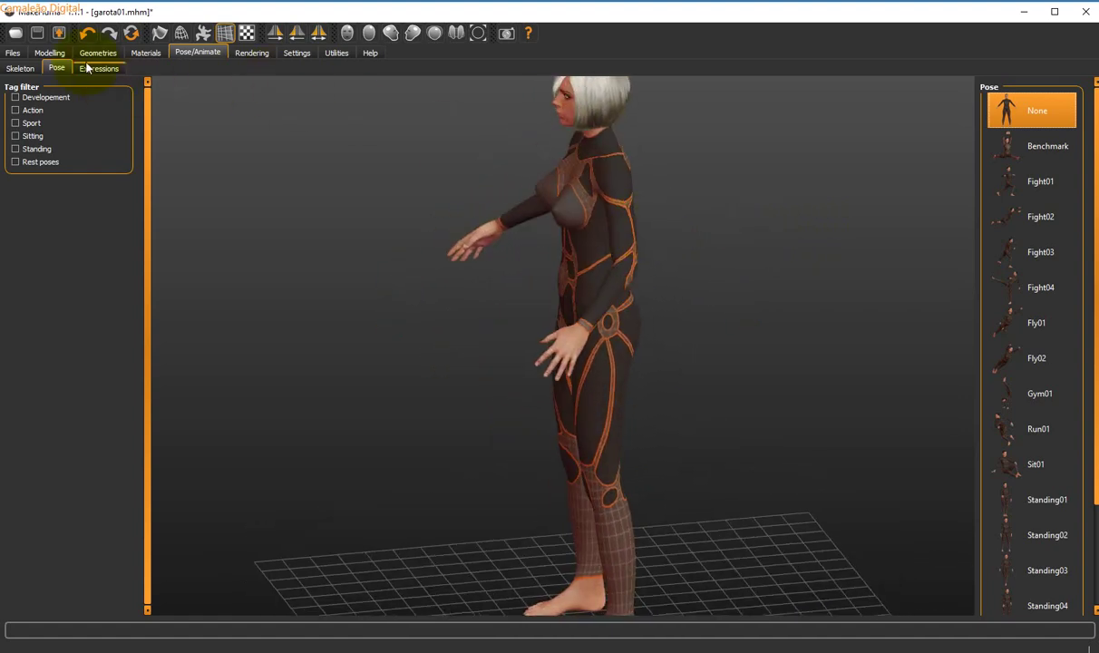
Test the torso's Scale depth at its maximum, then set it to its minimum while viewing the character from the side
left_click(49, 53)
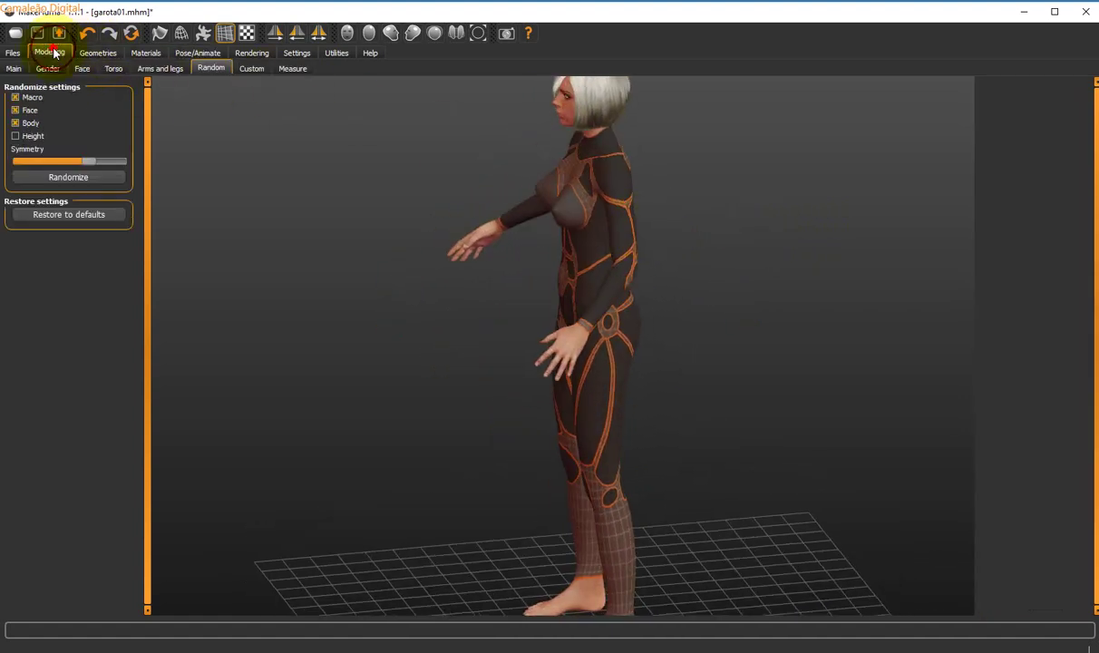
left_click(110, 69)
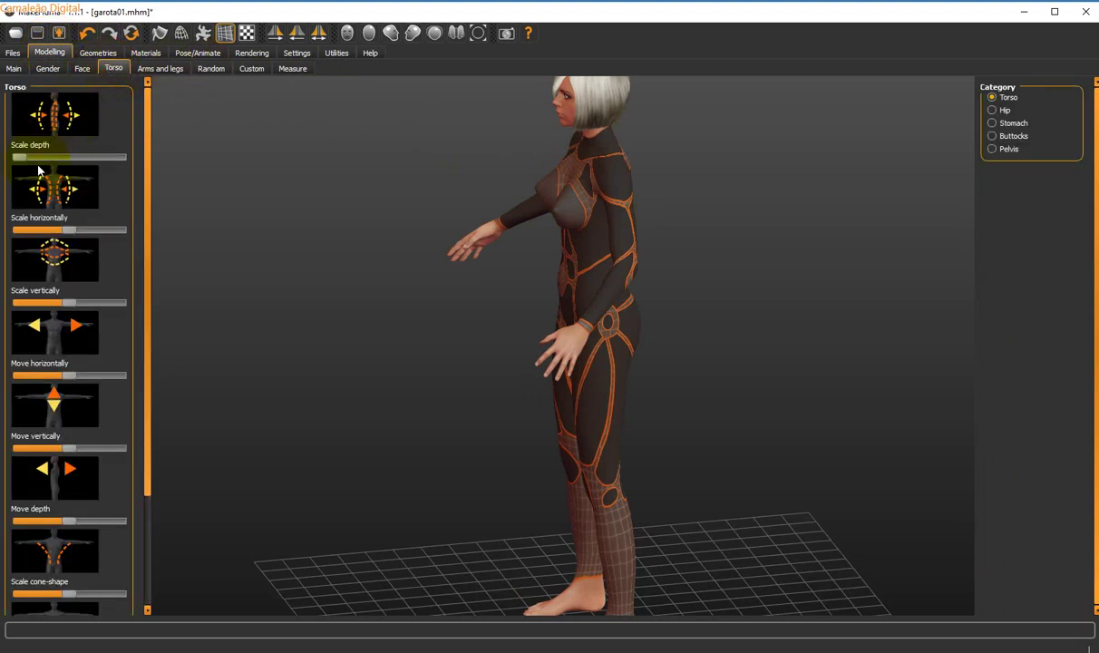
left_click_drag(19, 157, 116, 157)
left_click_drag(189, 150, 14, 143)
left_click_drag(577, 275, 702, 287)
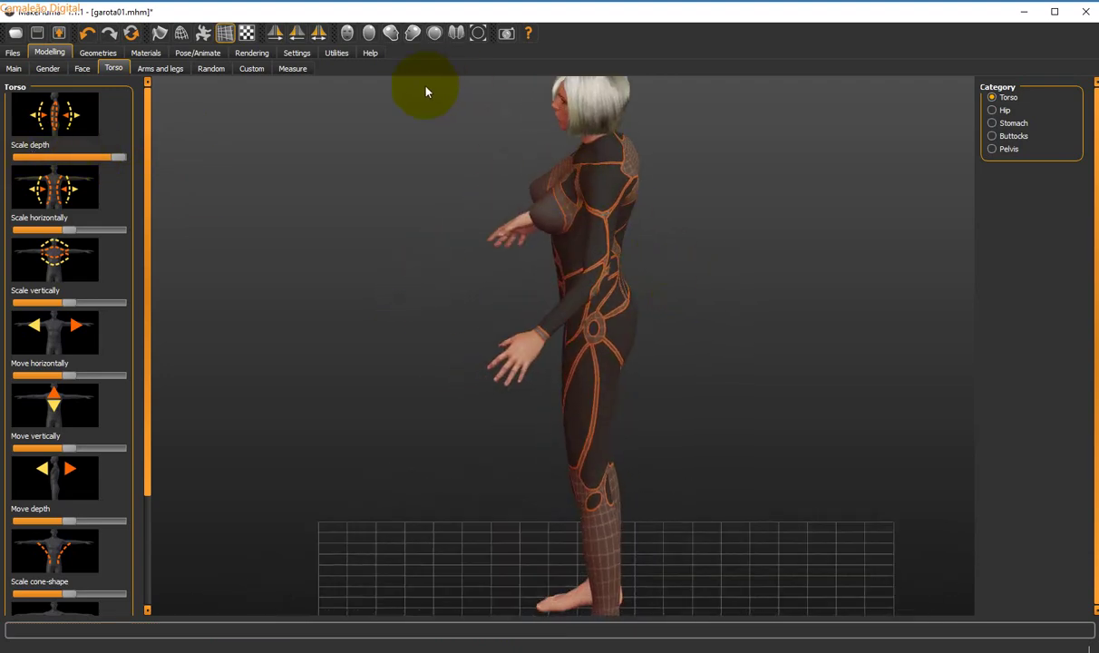
left_click(394, 34)
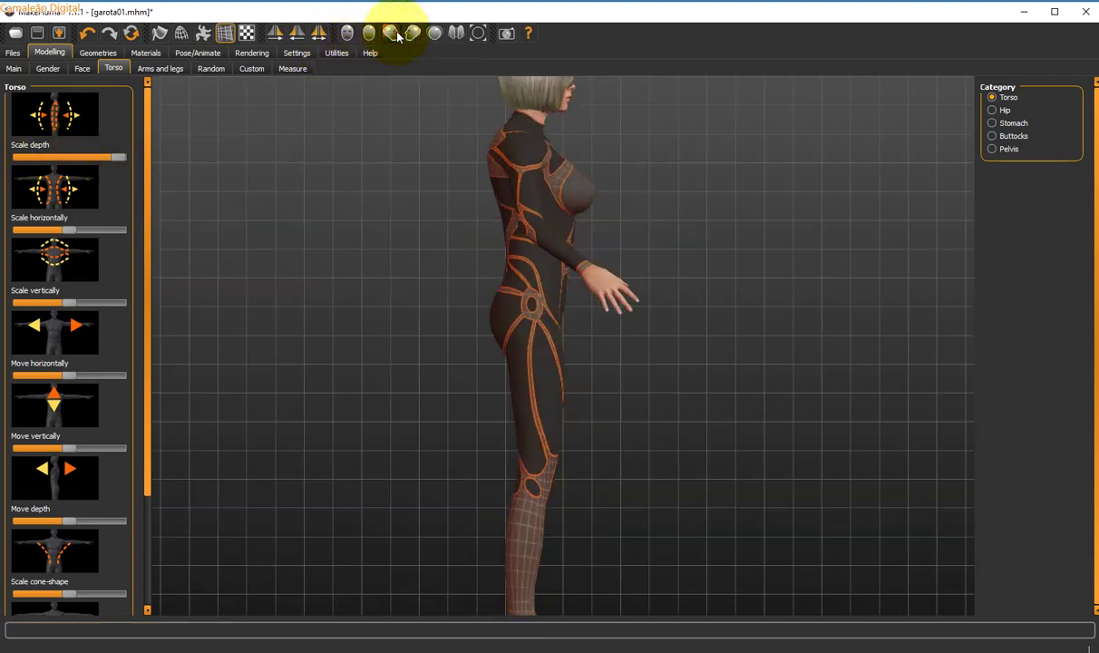
scroll(515, 208, "down", 3)
scroll(515, 208, "up", 5)
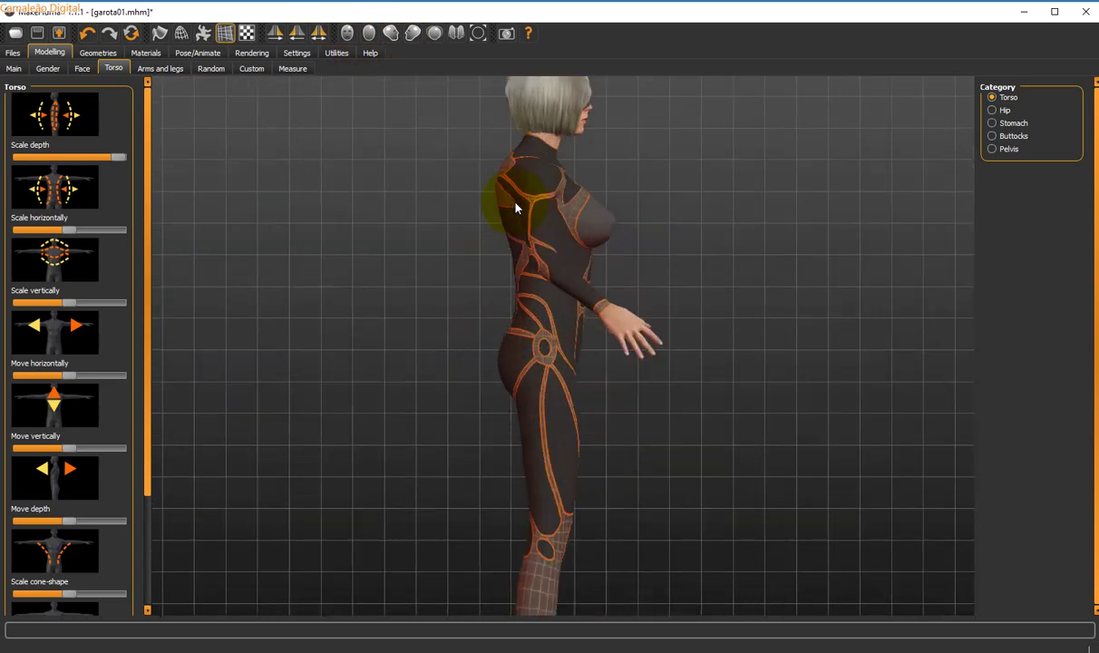
scroll(515, 207, "up", 5)
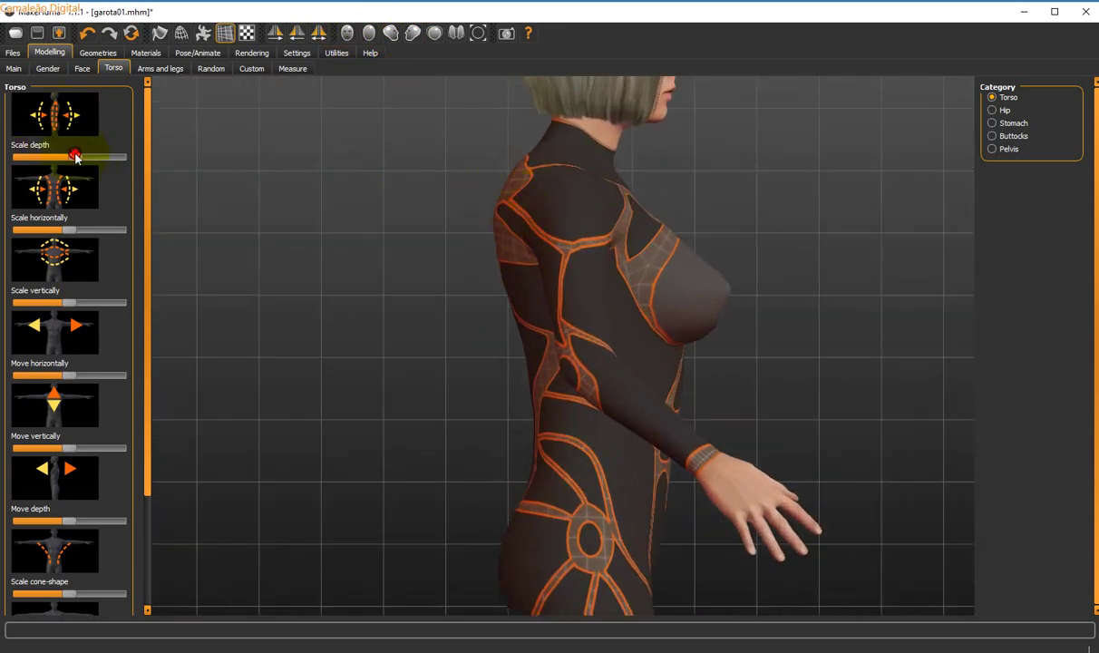
left_click_drag(76, 157, 13, 157)
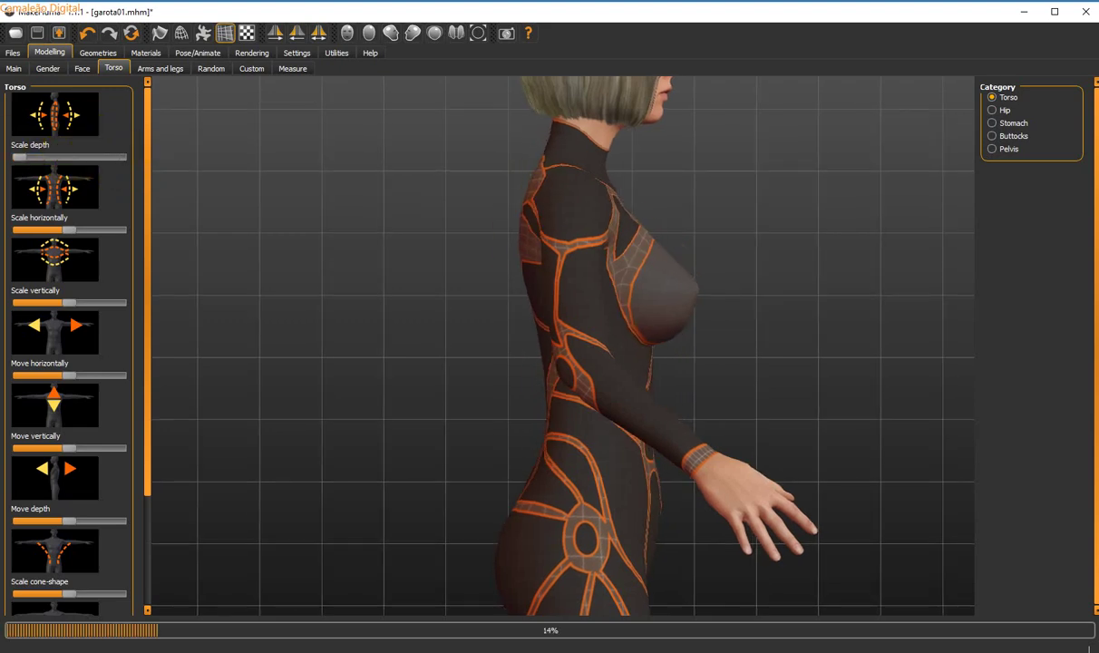
Set the torso's Scale horizontally to its minimum and reduce Scale vertically to about a quarter of its range
left_click(48, 230)
left_click_drag(47, 232, 282, 242)
left_click_drag(68, 247, 14, 238)
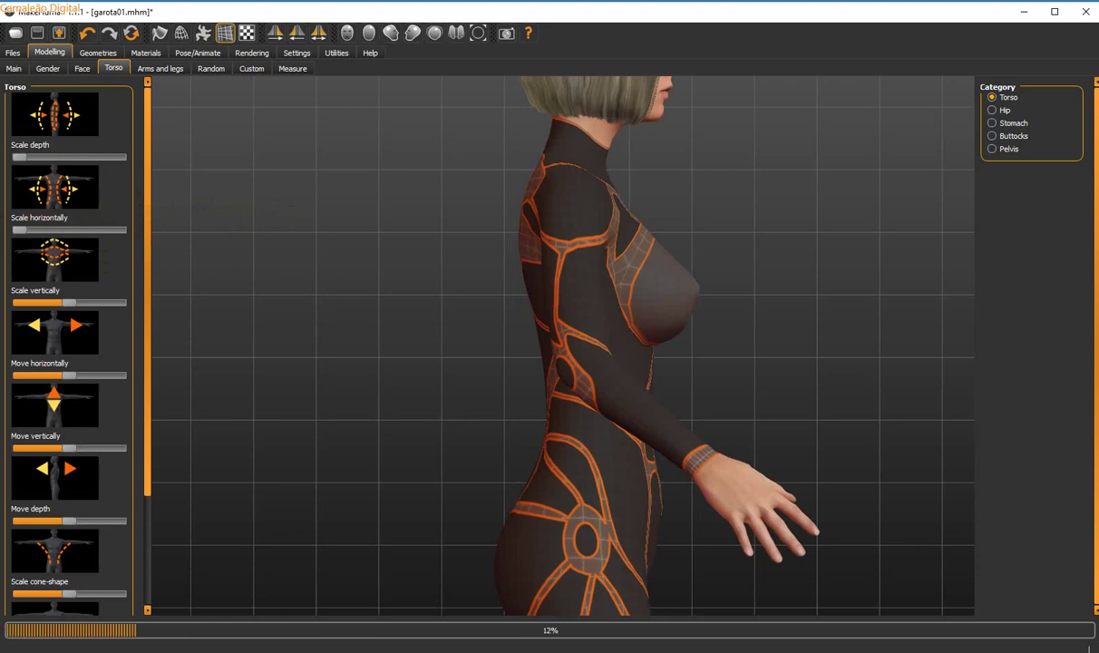
mouse_move(47, 306)
left_mouse_down()
mouse_move(111, 294)
mouse_move(203, 299)
mouse_move(1, 290)
mouse_move(46, 301)
left_mouse_up()
Test the torso's Move horizontally at its minimum, then set it slightly past the centre while viewing the character from the back
left_click_drag(37, 377, 2, 375)
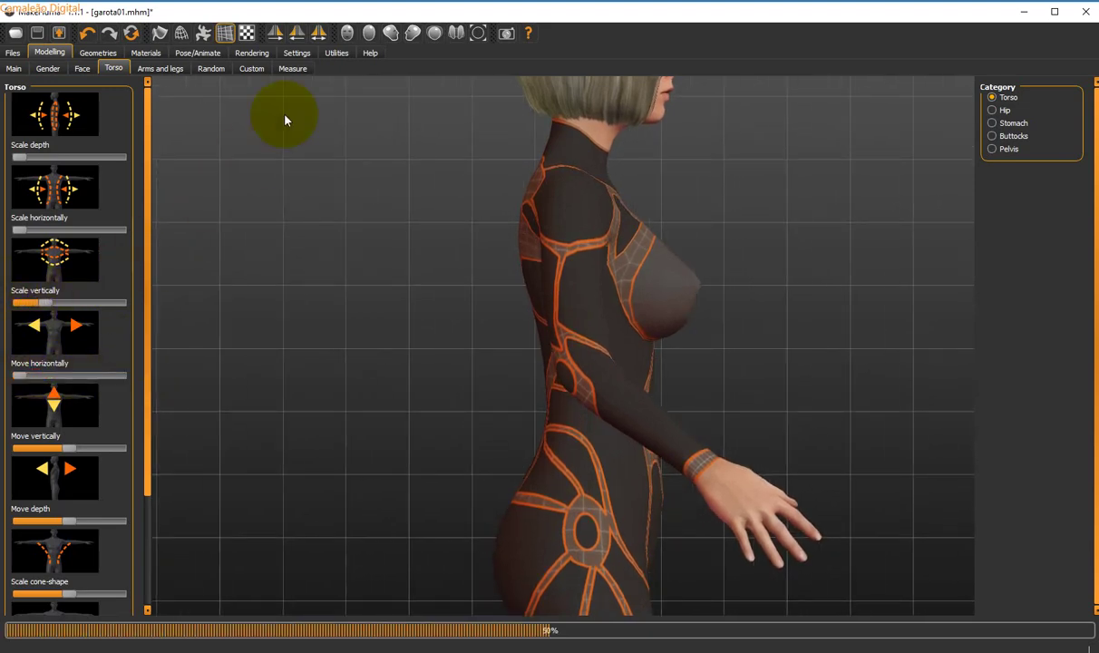
left_click(367, 36)
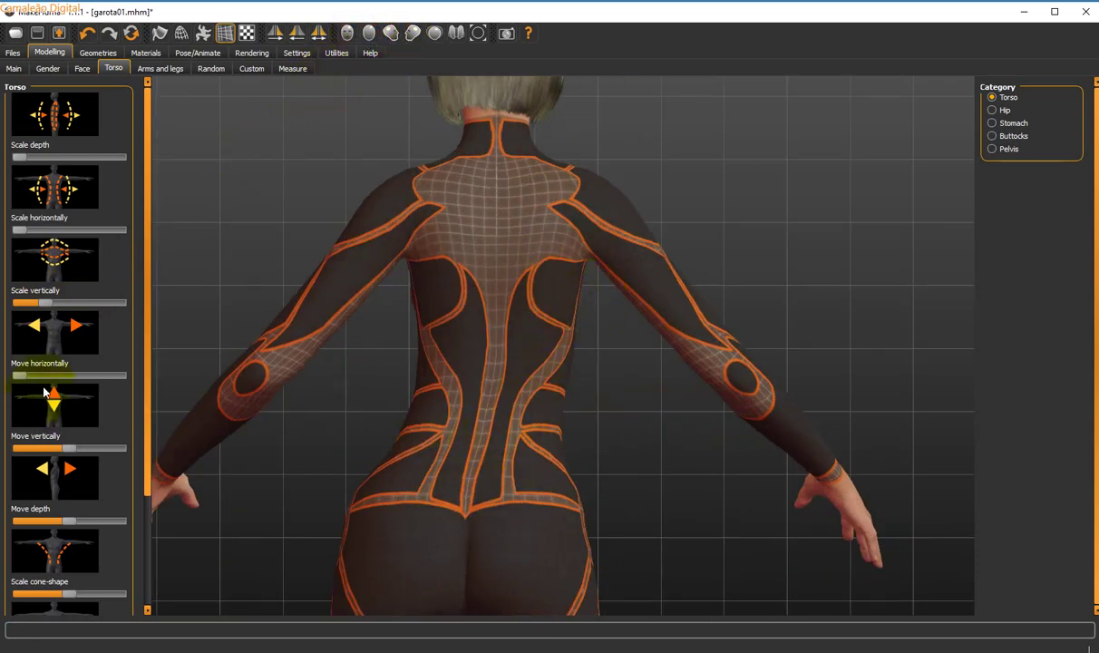
mouse_move(14, 374)
left_mouse_down()
mouse_move(149, 362)
mouse_move(34, 368)
mouse_move(127, 361)
mouse_move(73, 372)
left_mouse_up()
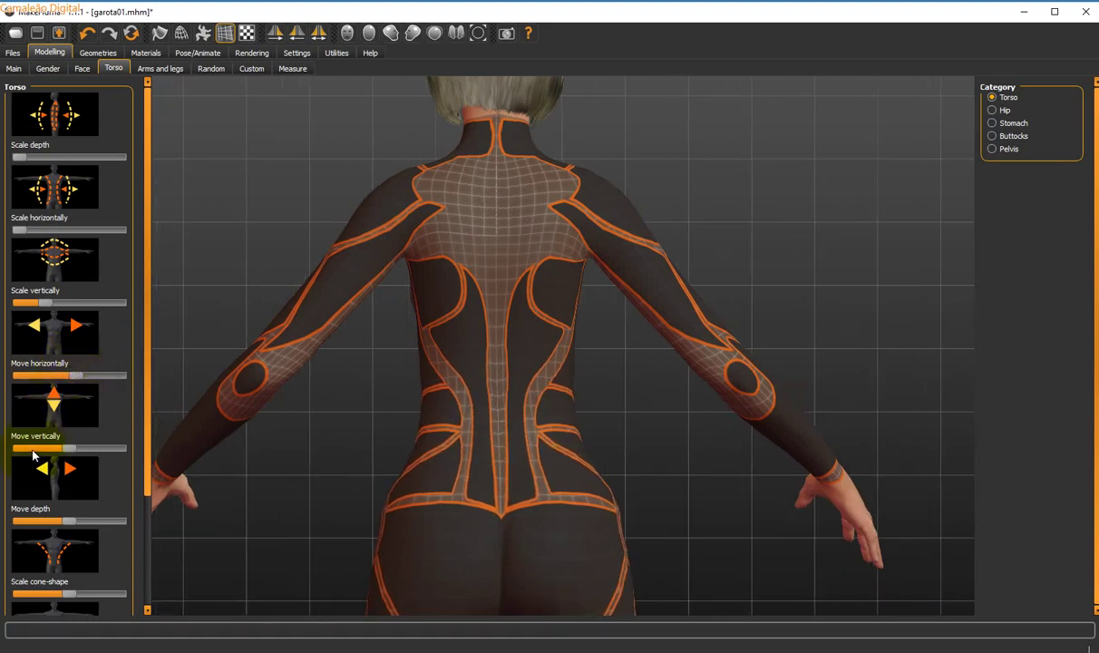
Raise the torso's Move vertically to about three quarters and Move depth to about two thirds of their ranges
left_click_drag(34, 448, 83, 447)
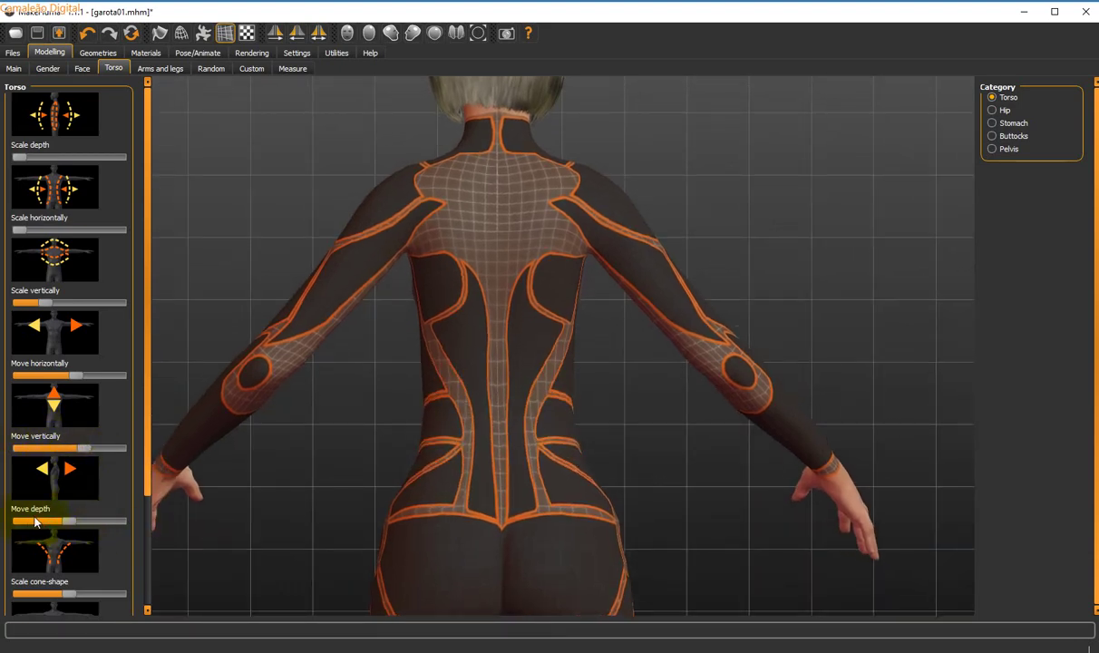
left_click_drag(65, 520, 81, 517)
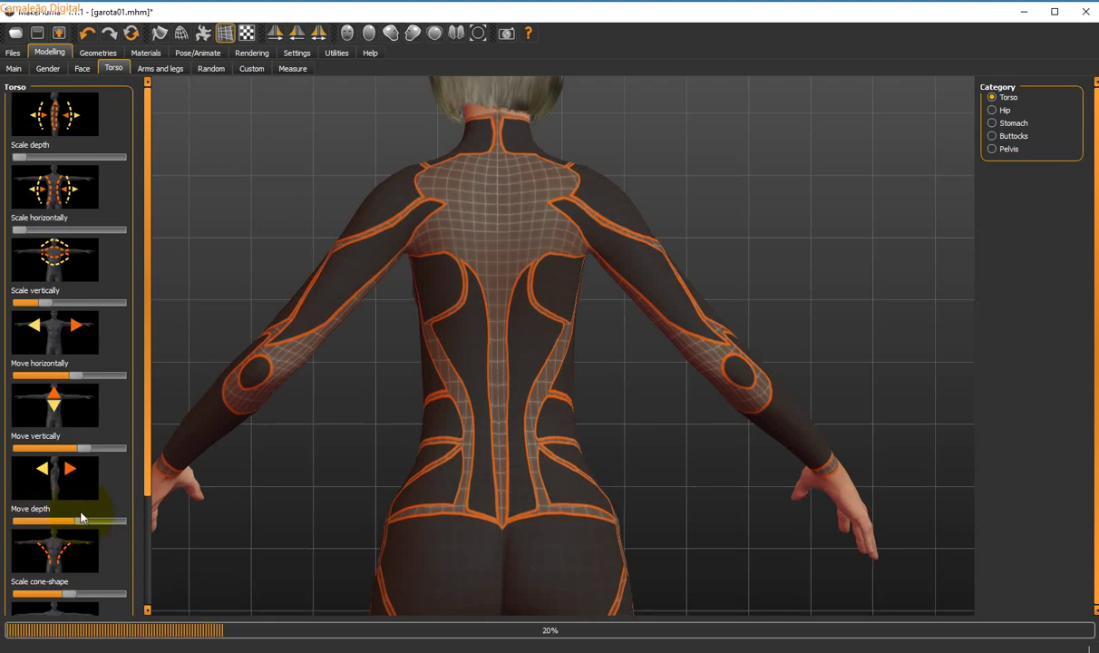
left_click(412, 33)
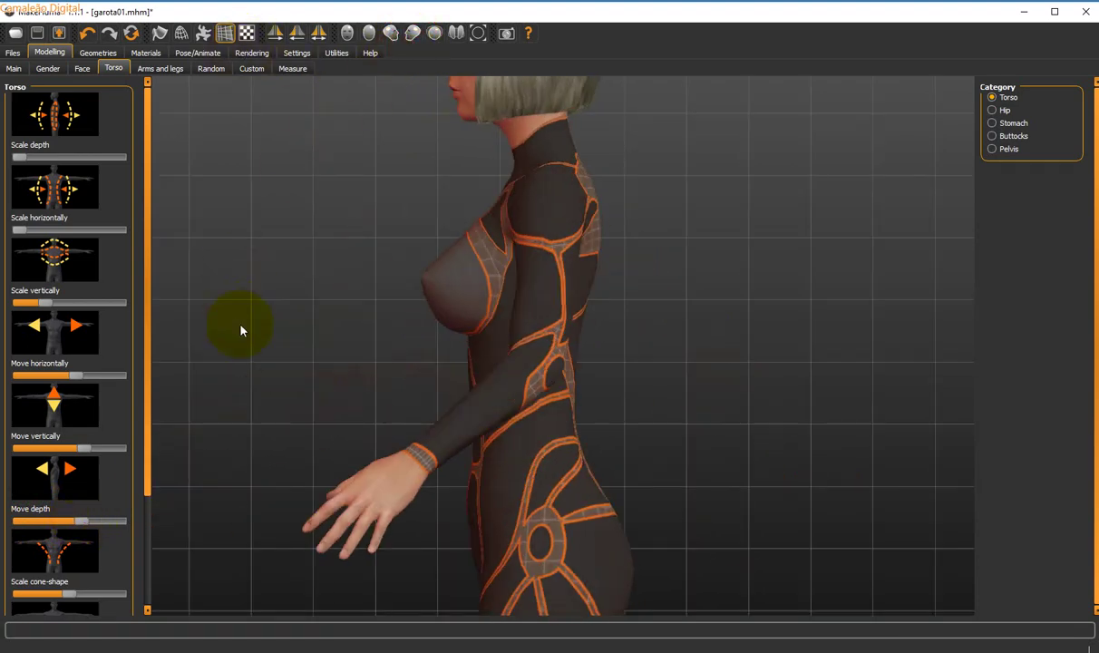
mouse_move(75, 450)
left_mouse_down()
mouse_move(109, 448)
mouse_move(60, 453)
mouse_move(98, 448)
mouse_move(45, 441)
mouse_move(118, 449)
mouse_move(94, 450)
left_mouse_up()
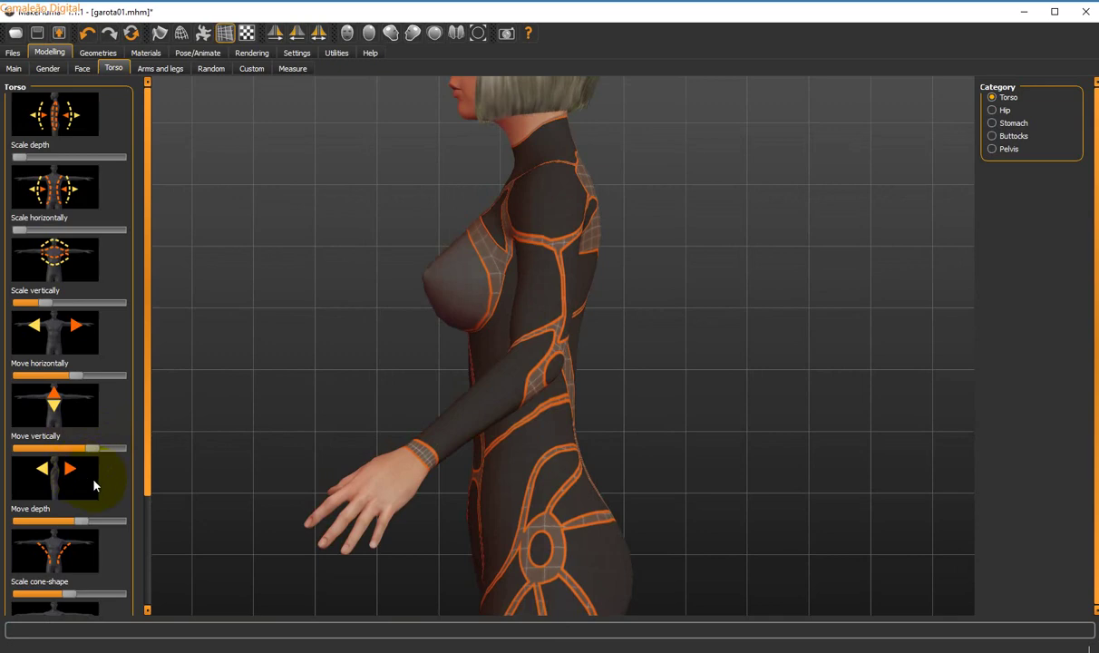
mouse_move(81, 521)
left_mouse_down()
mouse_move(101, 534)
mouse_move(7, 552)
mouse_move(111, 521)
mouse_move(12, 532)
mouse_move(52, 535)
mouse_move(108, 510)
mouse_move(20, 522)
mouse_move(105, 510)
mouse_move(41, 515)
mouse_move(88, 514)
left_mouse_up()
Test the torso's Scale cone-shape at its minimum, then set it to its maximum in the back view
left_click_drag(69, 594, 7, 596)
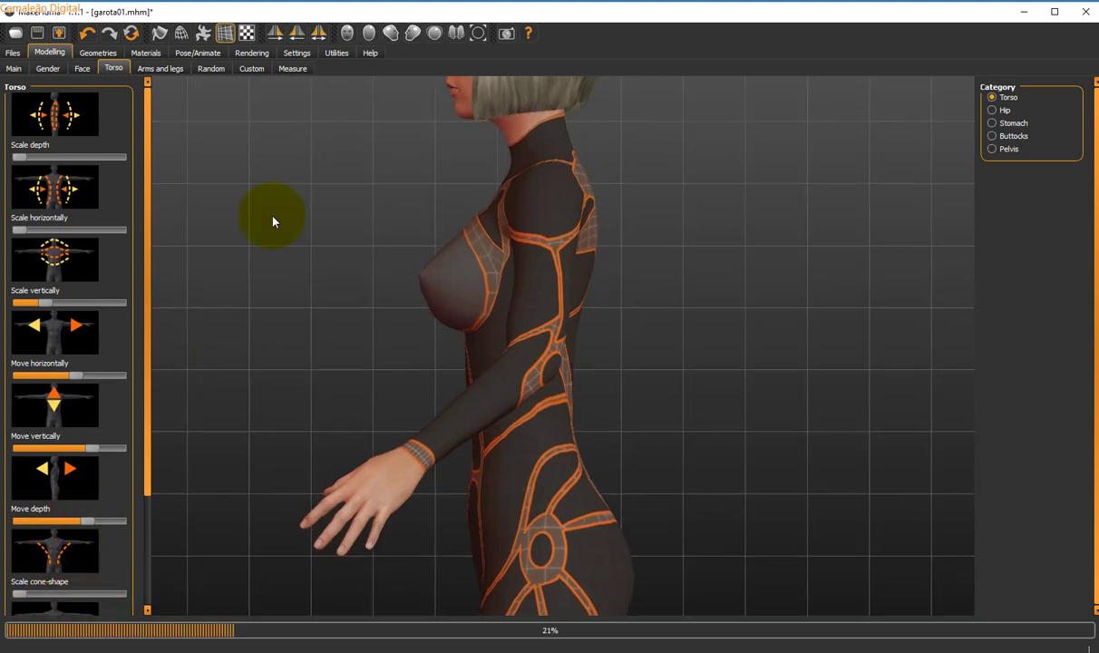
left_click(368, 33)
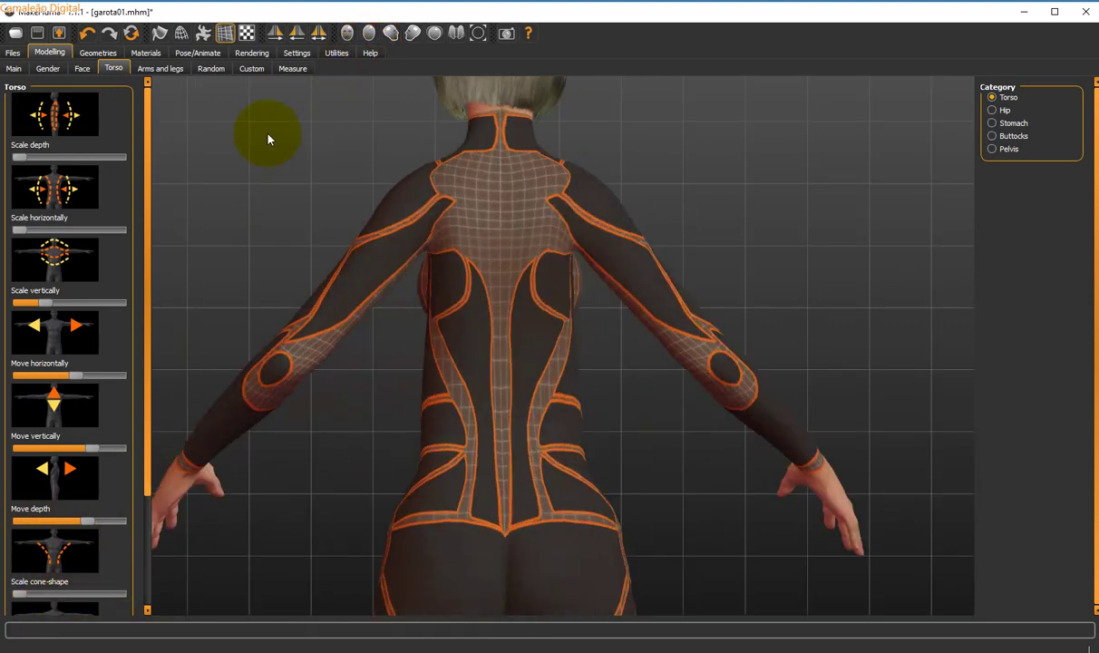
mouse_move(17, 594)
left_mouse_down()
mouse_move(82, 598)
mouse_move(6, 601)
mouse_move(180, 603)
mouse_move(1, 600)
mouse_move(216, 596)
mouse_move(11, 594)
mouse_move(131, 570)
mouse_move(17, 594)
left_mouse_up()
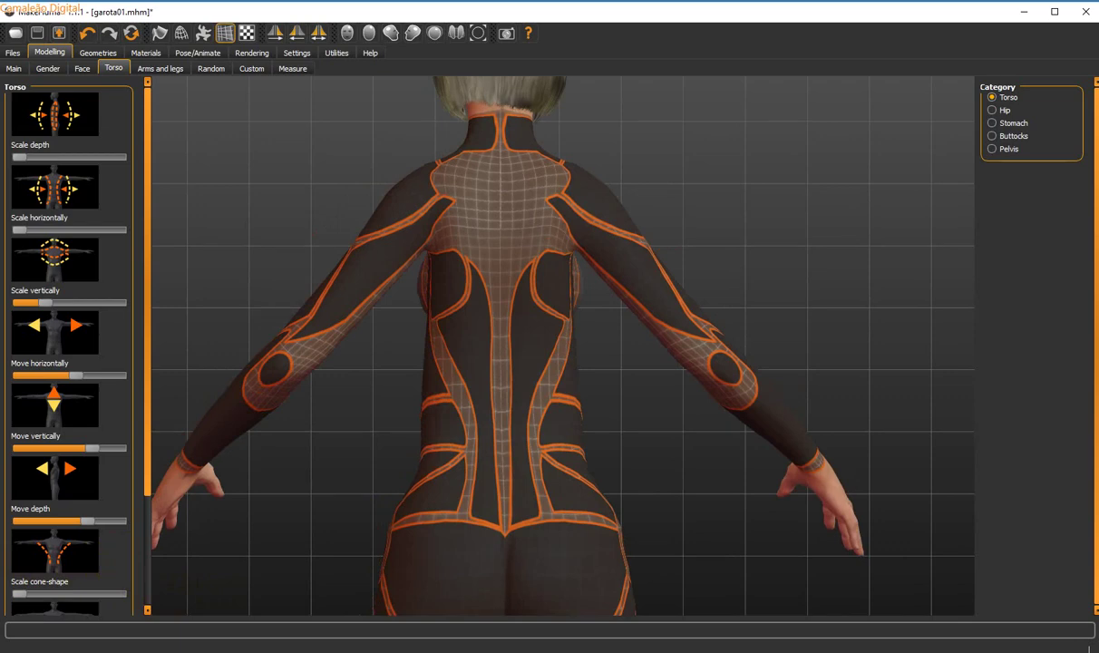
left_click_drag(18, 595, 183, 595)
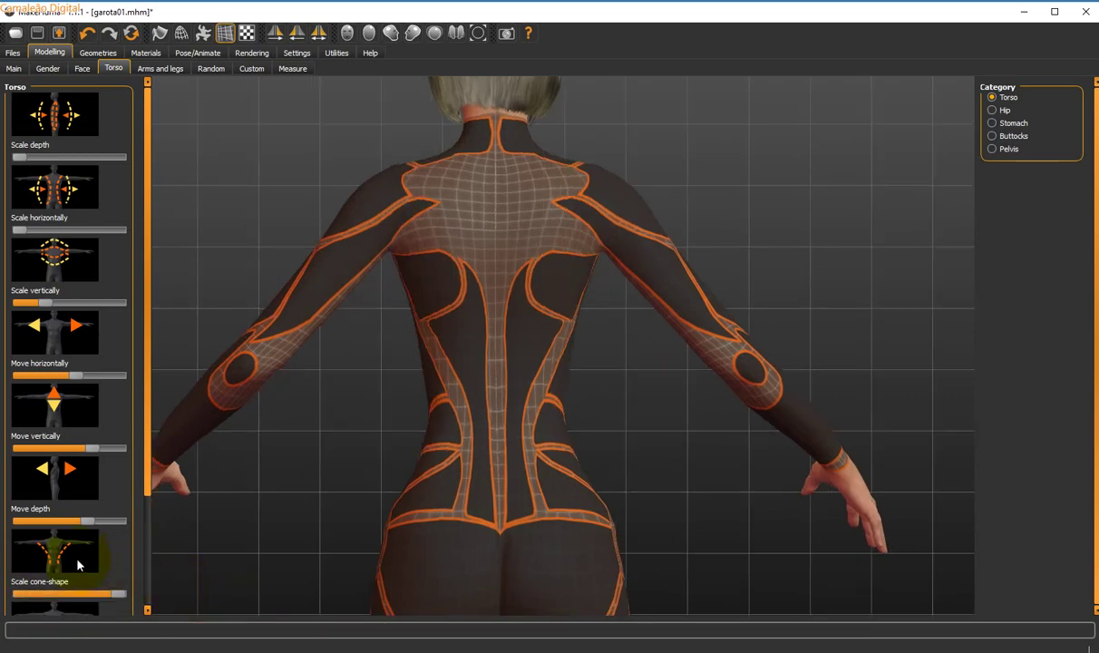
Set the torso's Dorsi muscle to its maximum and increase Pectoral muscle to about 70% of its range
left_click_drag(146, 487, 135, 582)
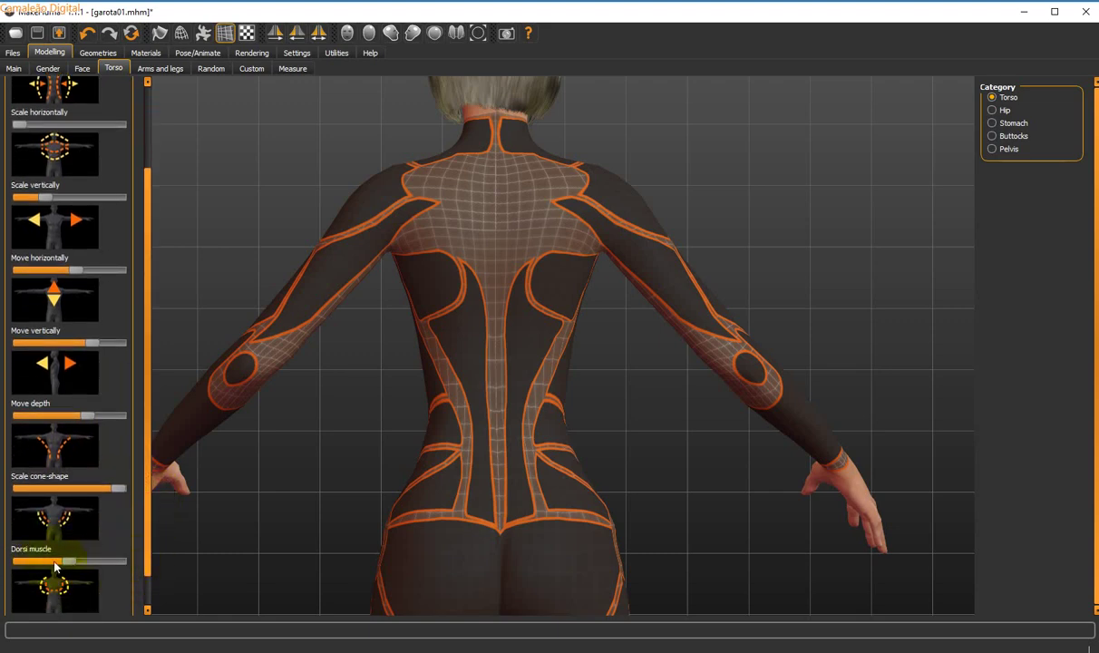
left_click_drag(60, 560, 121, 516)
left_click(148, 607)
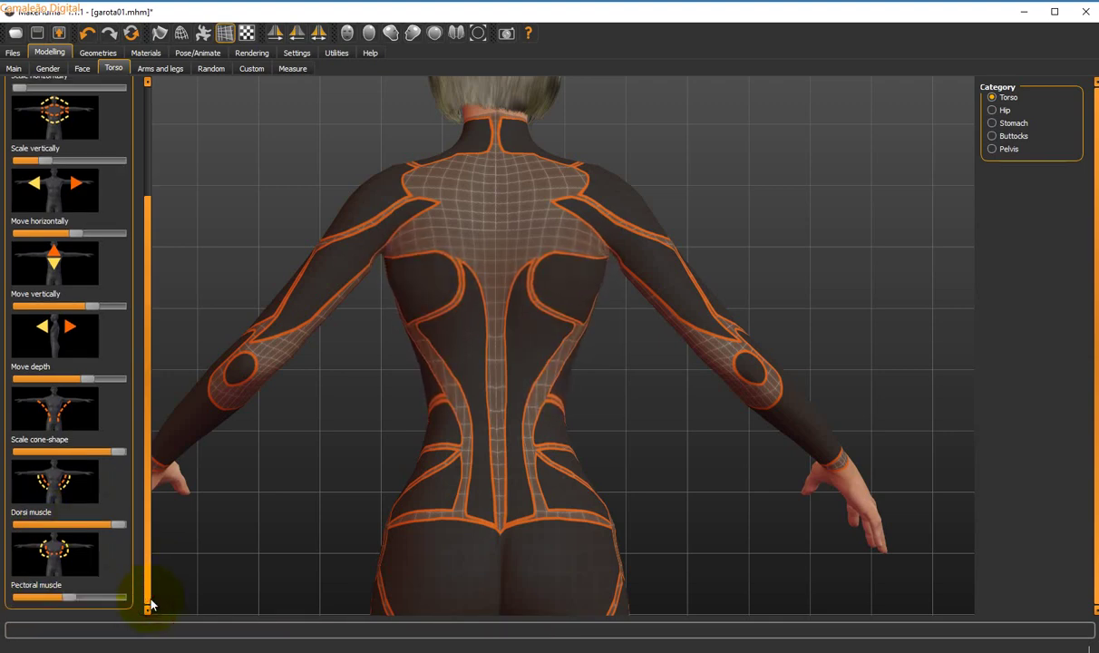
mouse_move(79, 601)
left_mouse_down()
mouse_move(141, 602)
mouse_move(56, 591)
mouse_move(76, 598)
left_mouse_up()
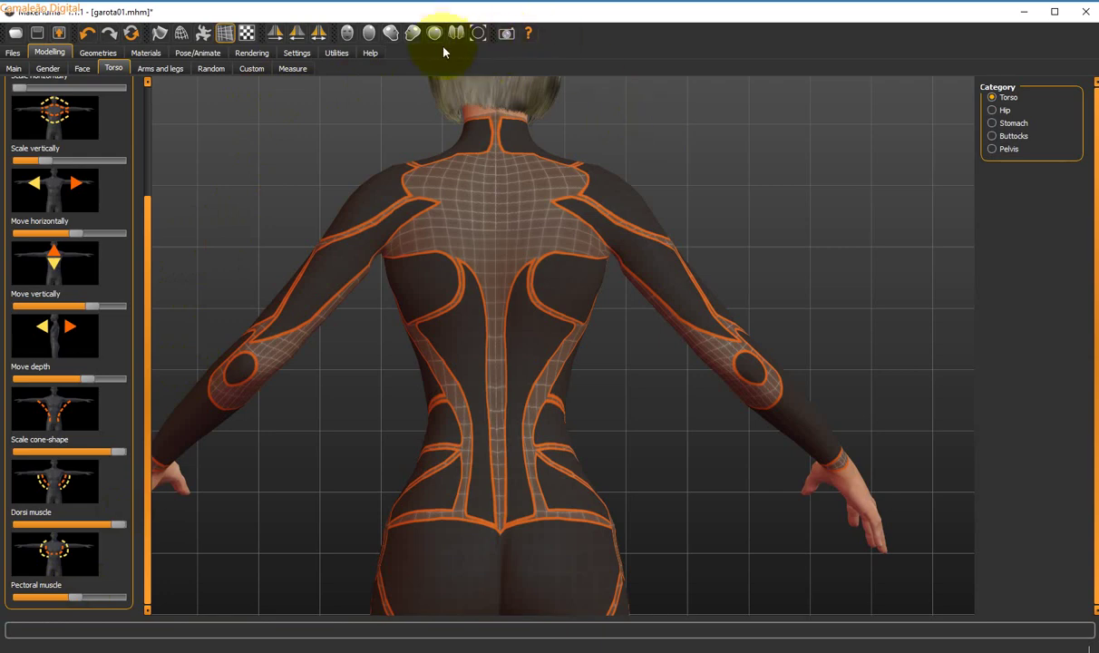
left_click(416, 36)
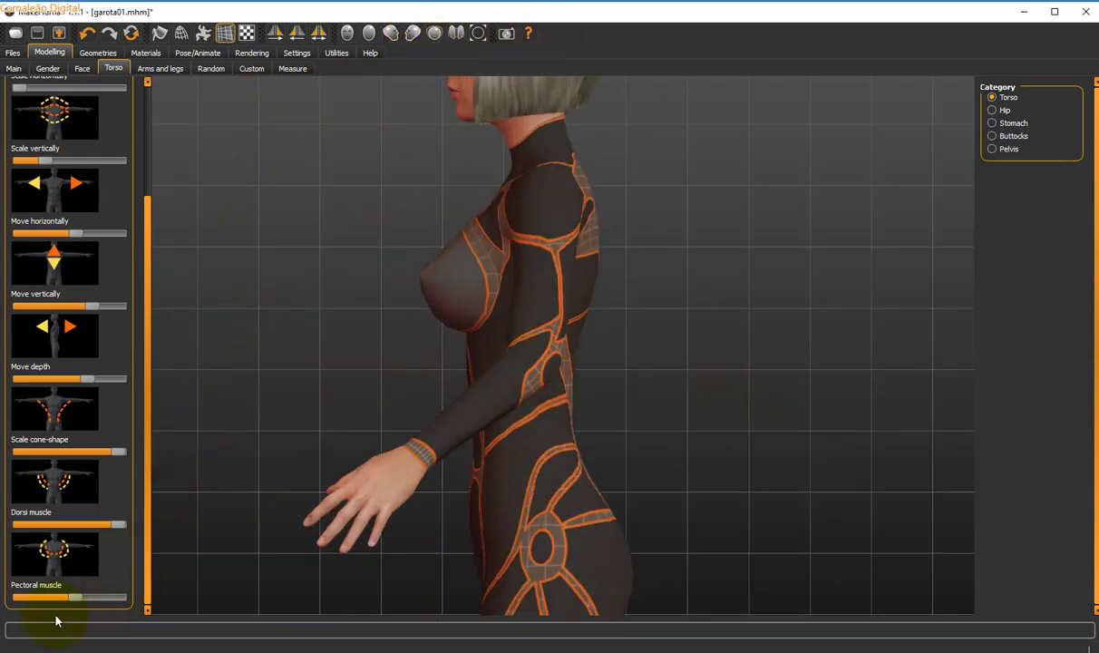
mouse_move(79, 598)
left_mouse_down()
mouse_move(109, 595)
mouse_move(66, 598)
mouse_move(122, 596)
mouse_move(67, 592)
mouse_move(155, 594)
mouse_move(72, 591)
mouse_move(90, 586)
left_mouse_up()
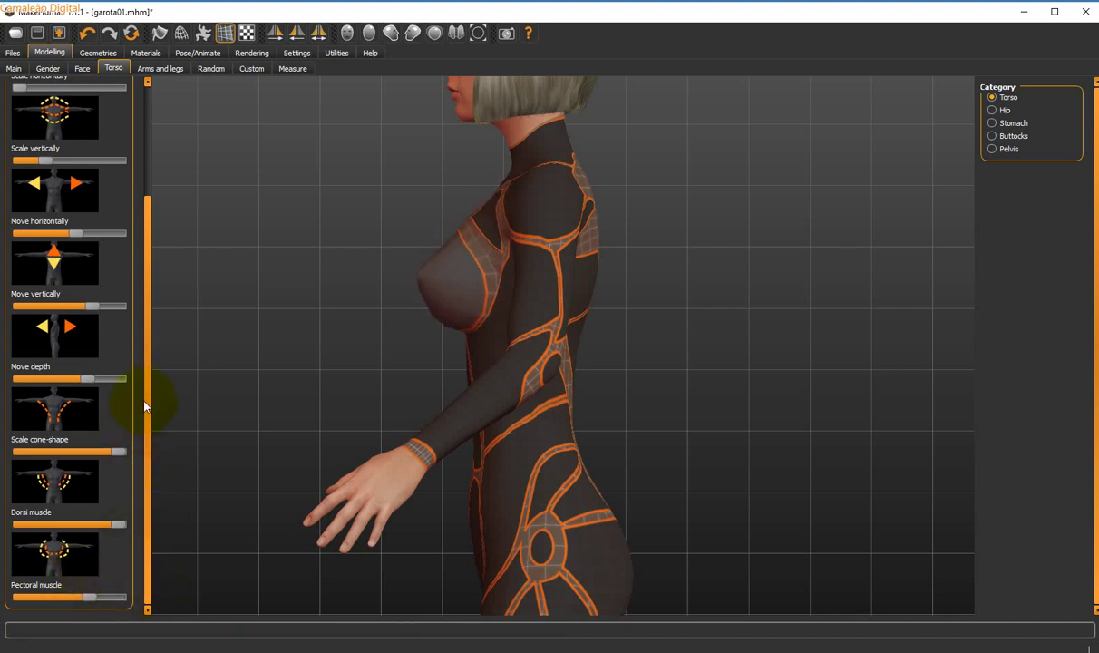
Check the reshaped torso from the back and front, and look over the face and gender parameter sets
left_click_drag(146, 416, 137, 186)
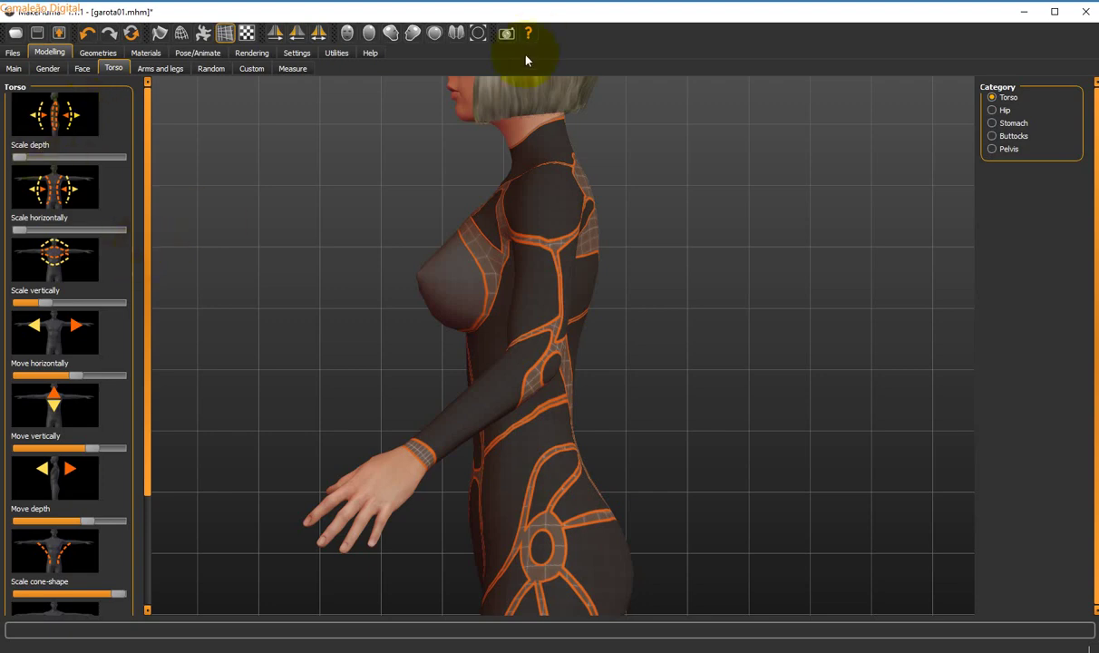
left_click(367, 33)
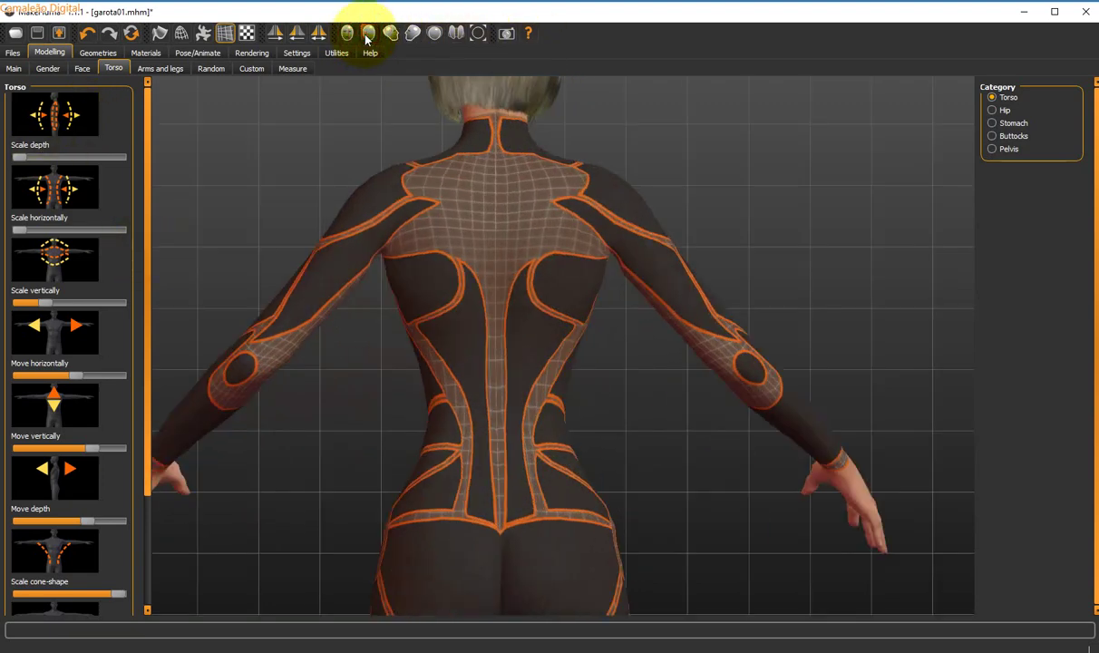
left_click(348, 34)
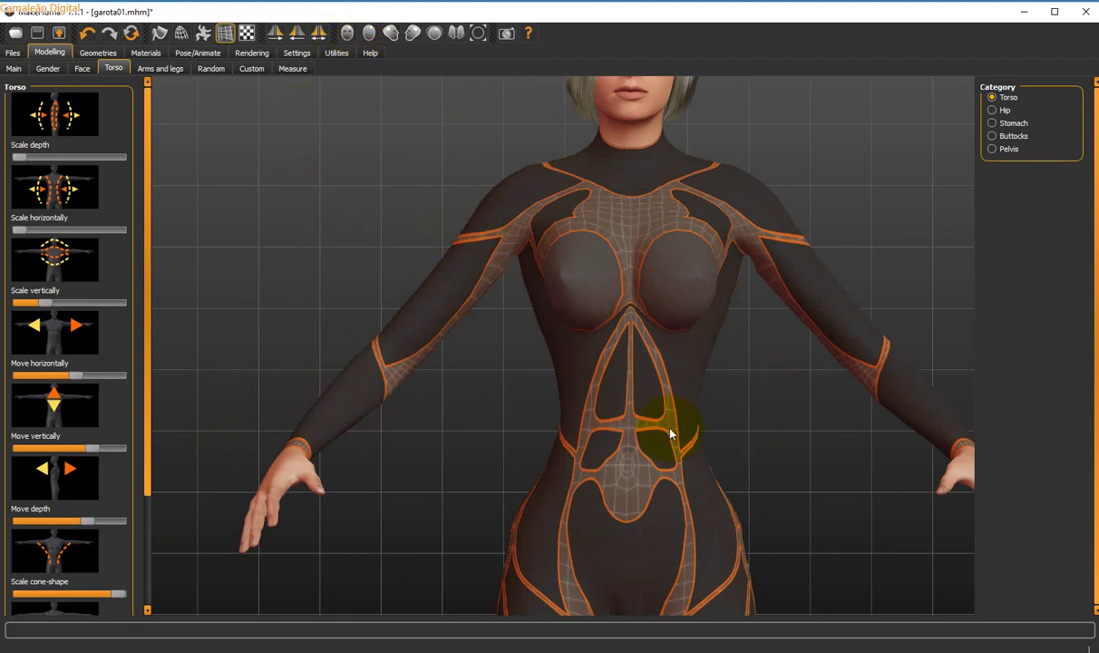
left_click(81, 69)
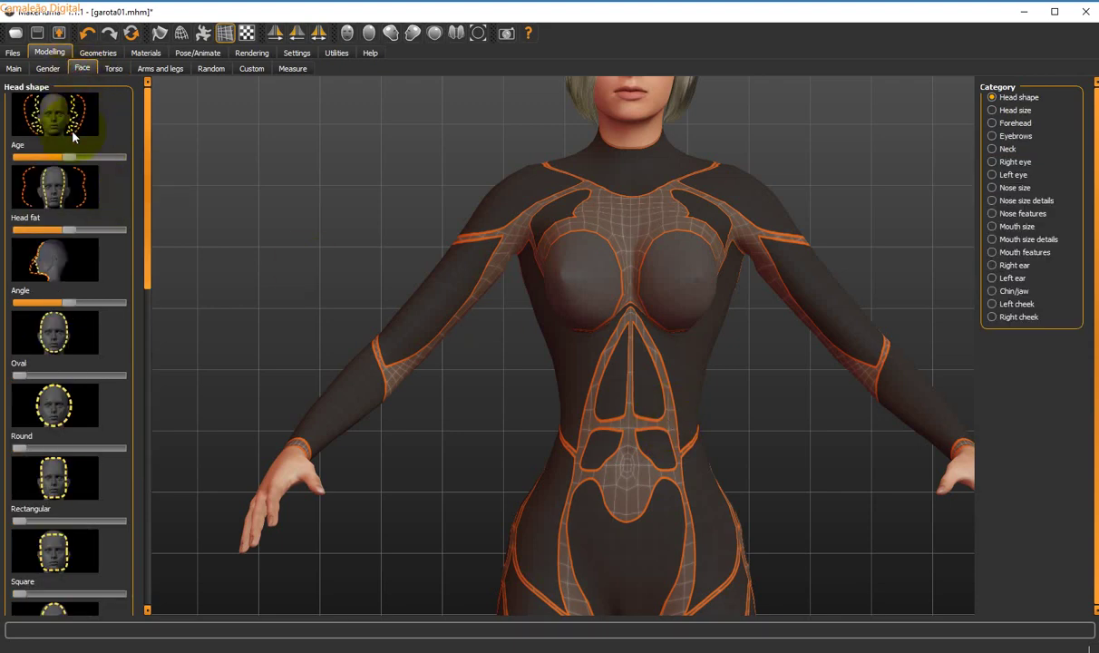
left_click(50, 69)
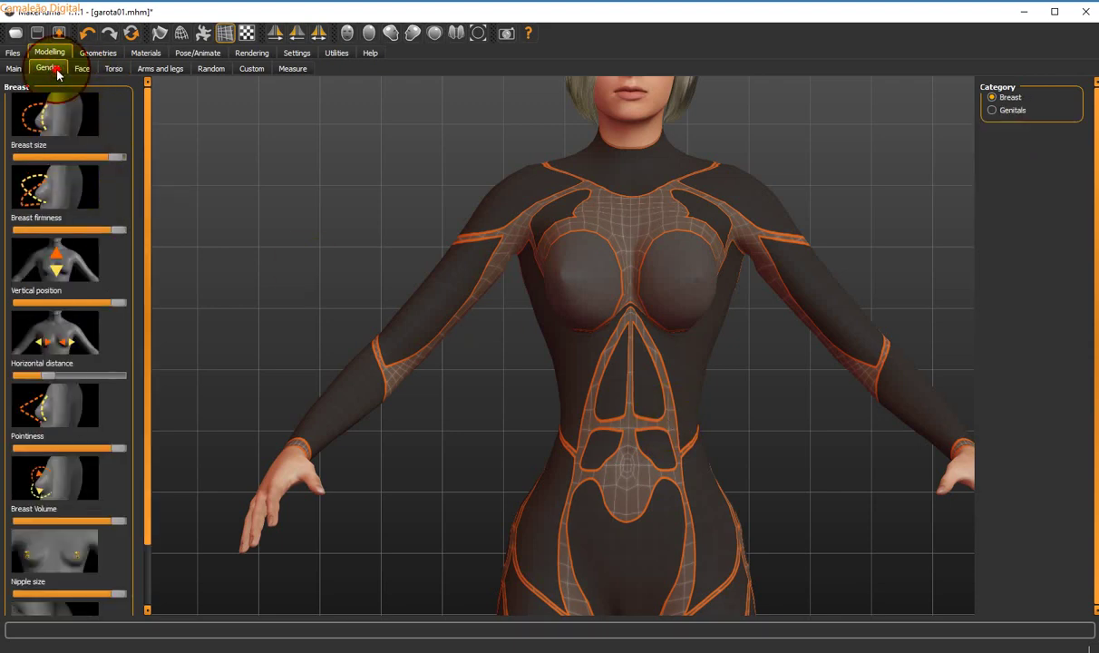
left_click(88, 70)
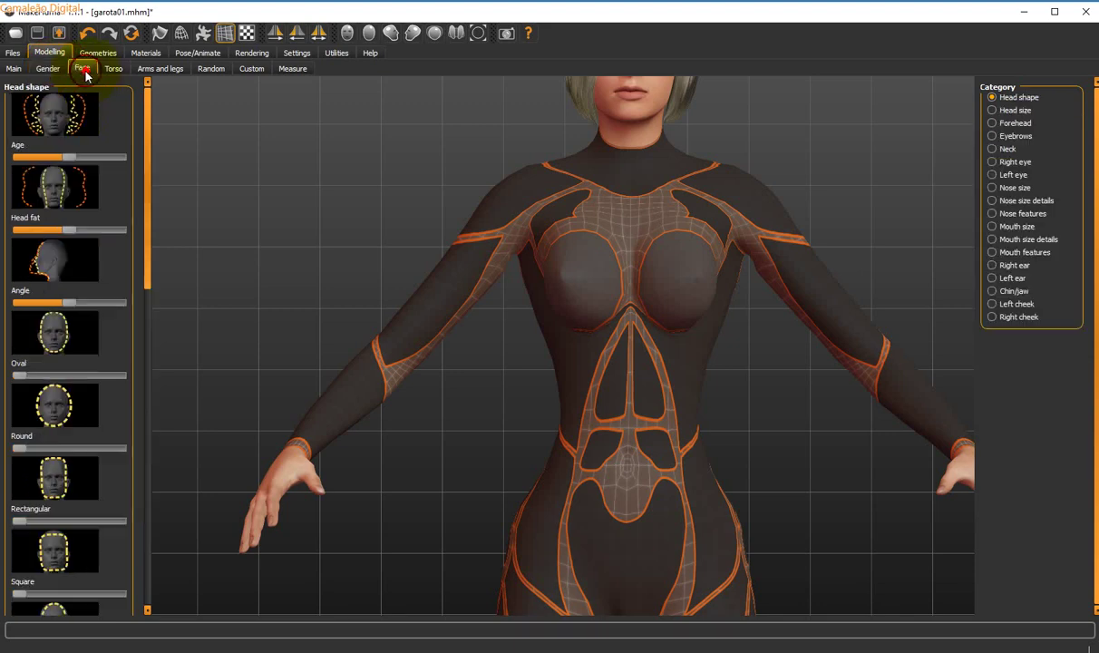
left_click(48, 67)
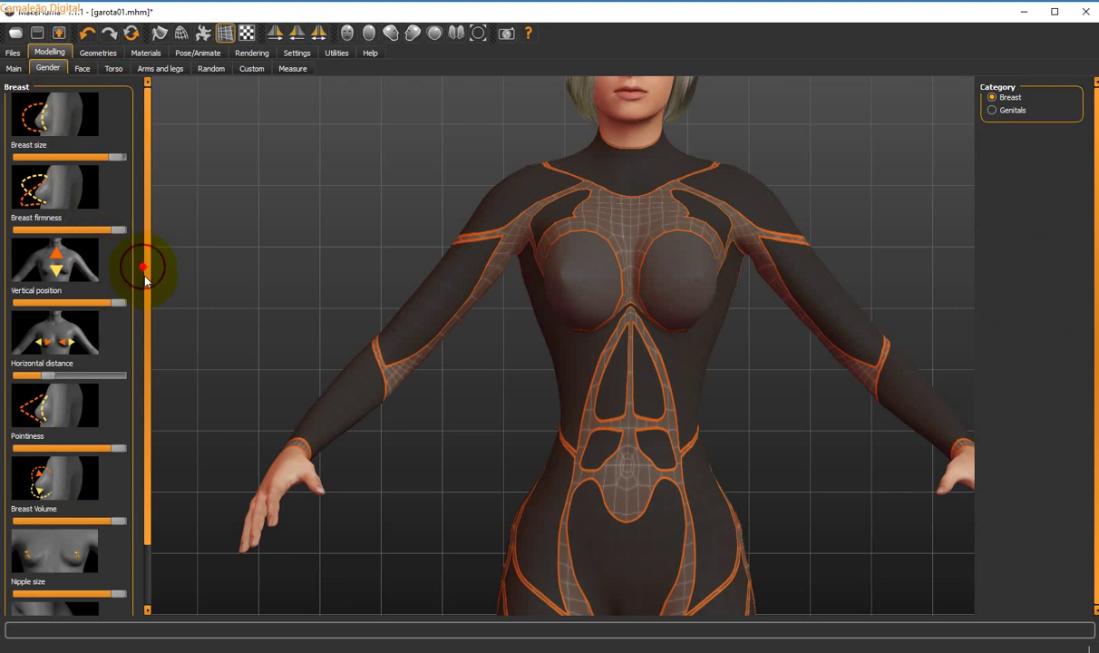
Test the head shape's Age and Head fat on a front close-up of the face, leaving both near their centres
left_click(82, 68)
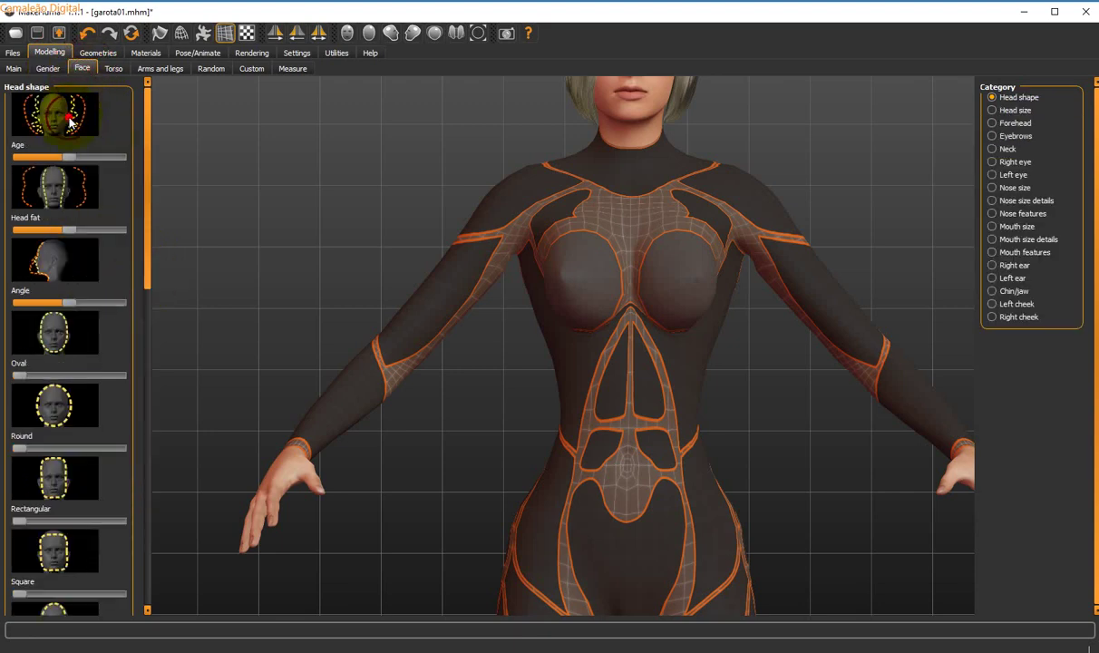
left_click(349, 33)
left_click_drag(569, 163, 600, 133)
scroll(600, 133, "up", 5)
scroll(600, 313, "up", 3)
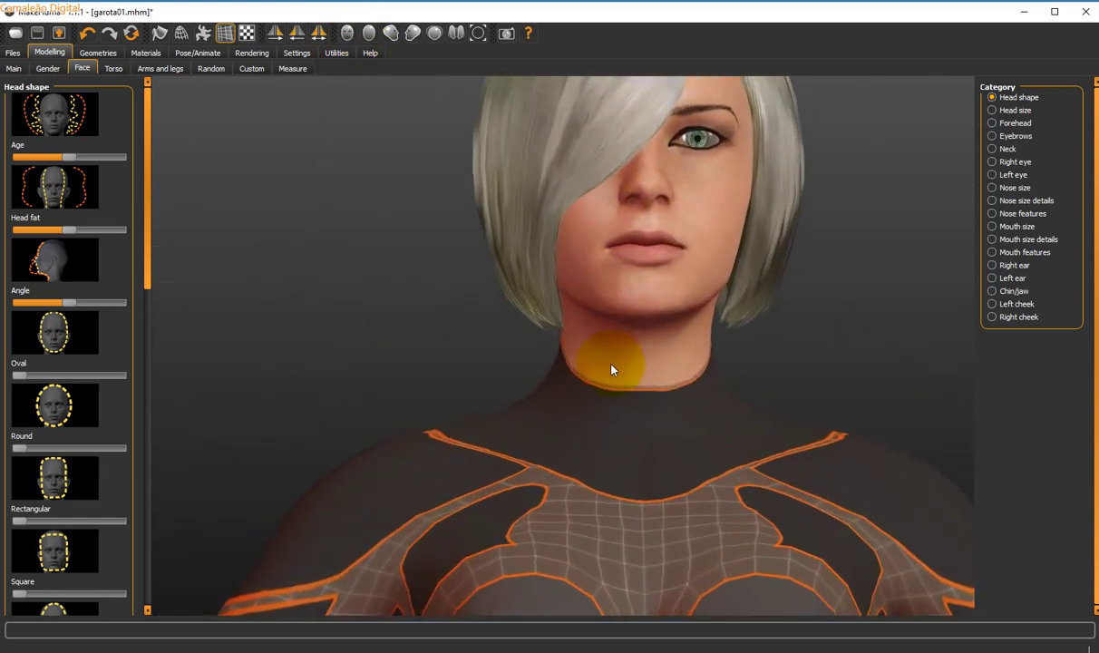
scroll(647, 280, "up", 2)
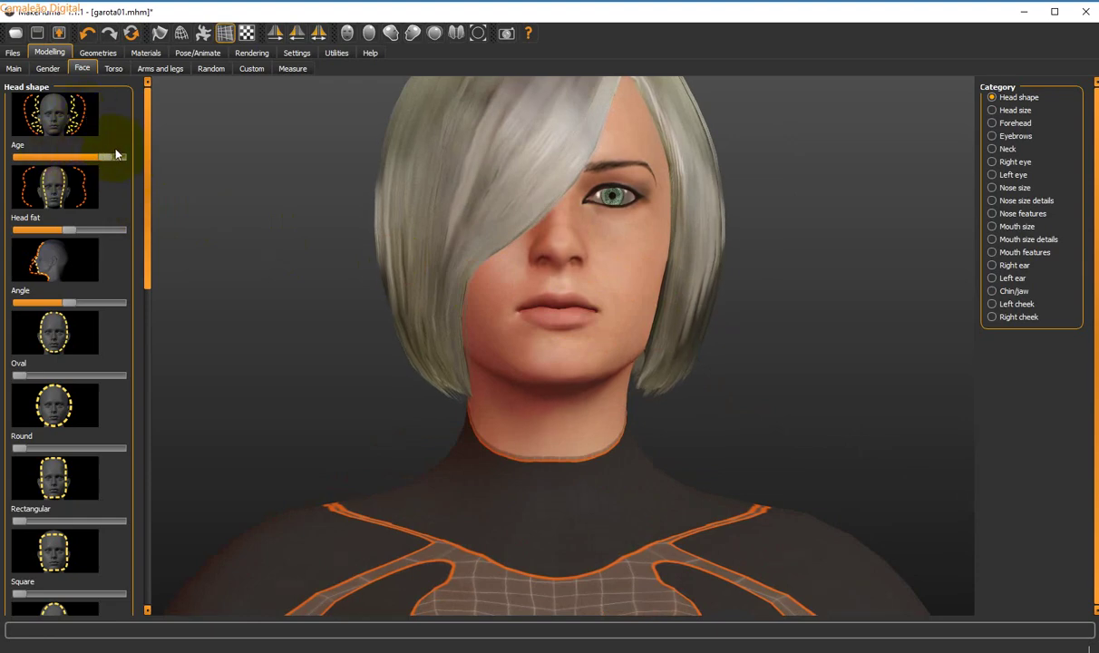
mouse_move(69, 157)
left_mouse_down()
mouse_move(4, 152)
mouse_move(113, 143)
mouse_move(14, 131)
mouse_move(32, 139)
mouse_move(63, 127)
mouse_move(97, 147)
mouse_move(22, 133)
mouse_move(122, 131)
mouse_move(4, 136)
mouse_move(113, 153)
mouse_move(67, 158)
left_mouse_up()
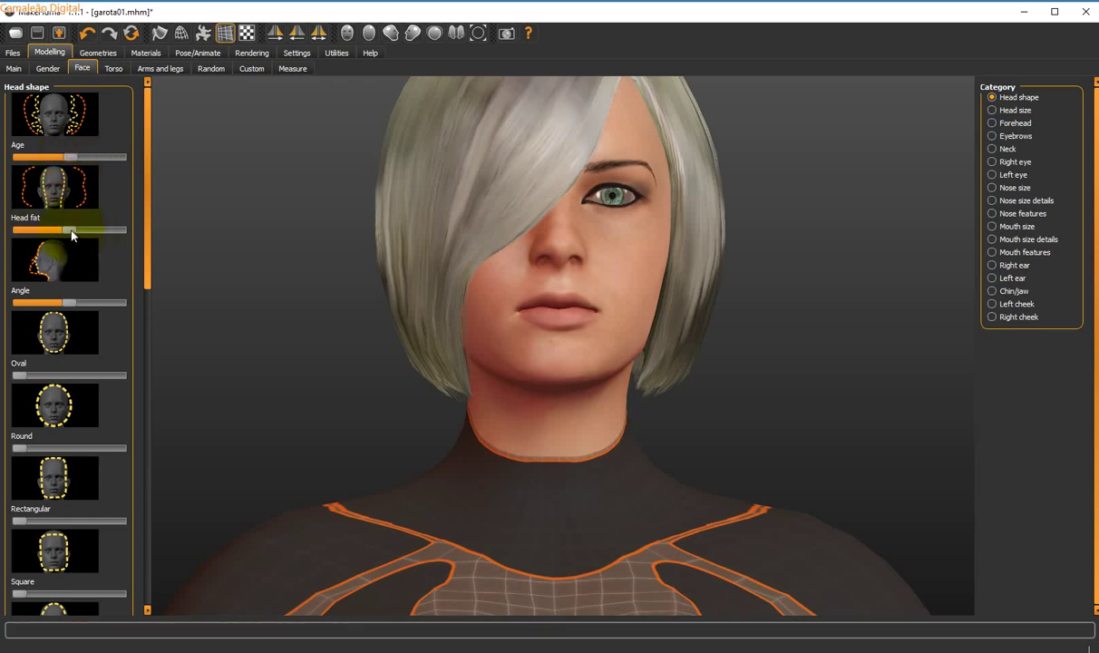
mouse_move(71, 232)
left_mouse_down()
mouse_move(133, 234)
mouse_move(81, 222)
mouse_move(147, 226)
mouse_move(68, 220)
left_mouse_up()
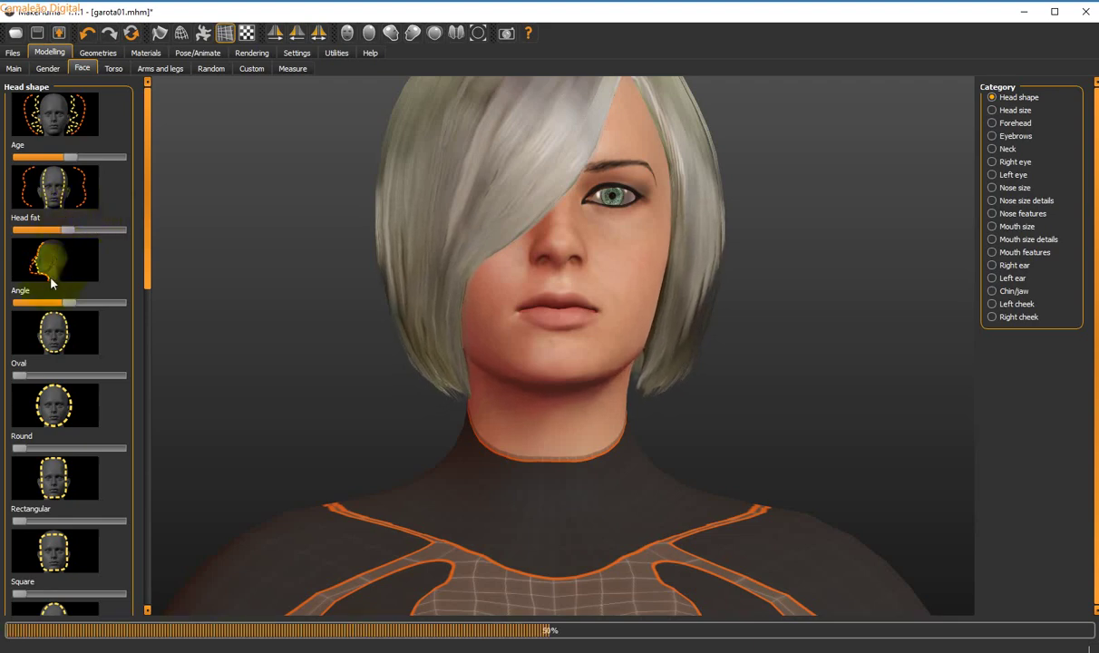
Try the head shape's Angle in the front and side views, returning it to its centre
mouse_move(66, 309)
left_mouse_down()
mouse_move(167, 299)
mouse_move(57, 302)
left_mouse_up()
mouse_move(37, 263)
left_mouse_down()
mouse_move(9, 263)
mouse_move(199, 281)
mouse_move(7, 259)
mouse_move(130, 277)
mouse_move(37, 287)
mouse_move(105, 289)
mouse_move(67, 293)
left_mouse_up()
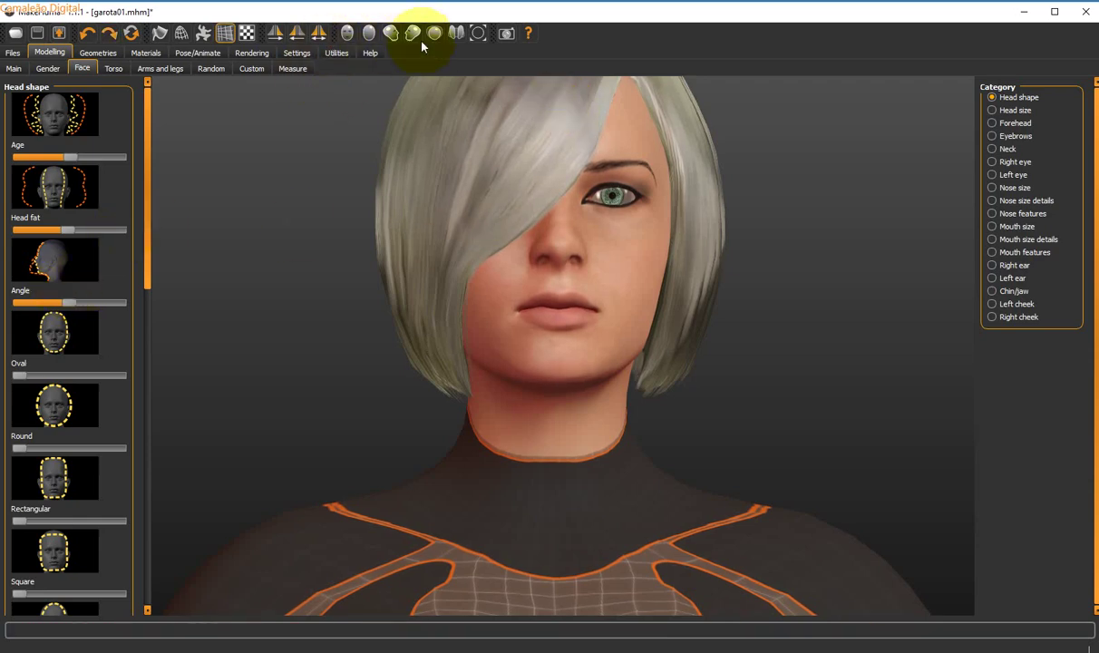
left_click(391, 33)
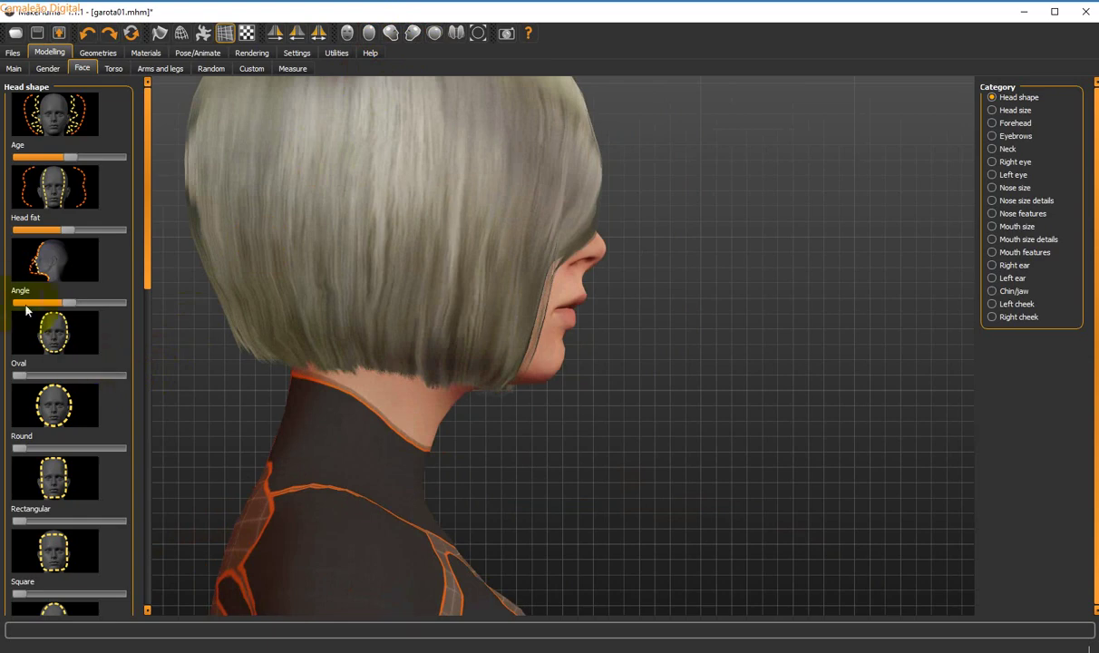
mouse_move(67, 304)
left_mouse_down()
mouse_move(117, 300)
mouse_move(73, 291)
left_mouse_up()
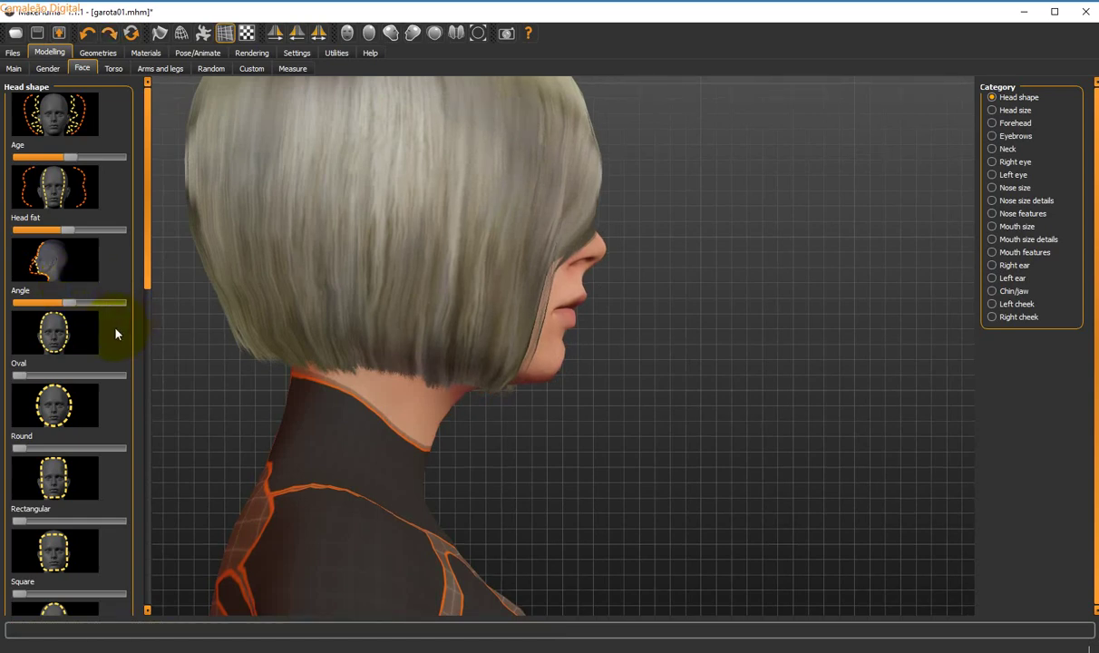
Try the Oval, Round and Rectangular head shapes, viewing the face from the front, and return each to its minimum
mouse_move(20, 374)
left_mouse_down()
mouse_move(53, 375)
mouse_move(15, 375)
left_mouse_up()
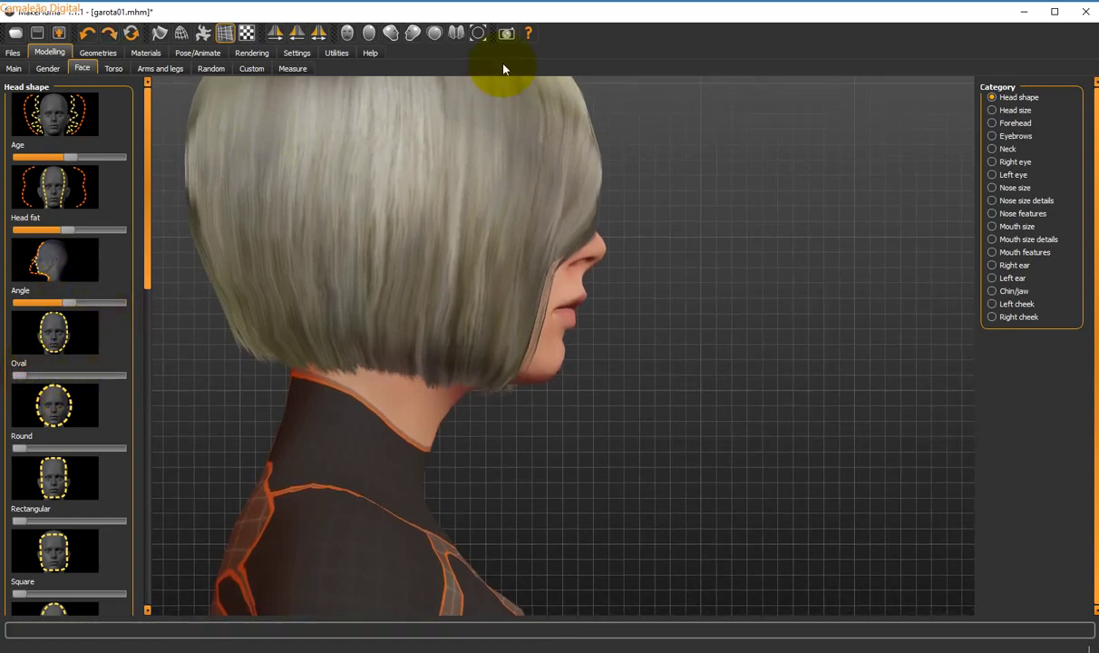
left_click(347, 33)
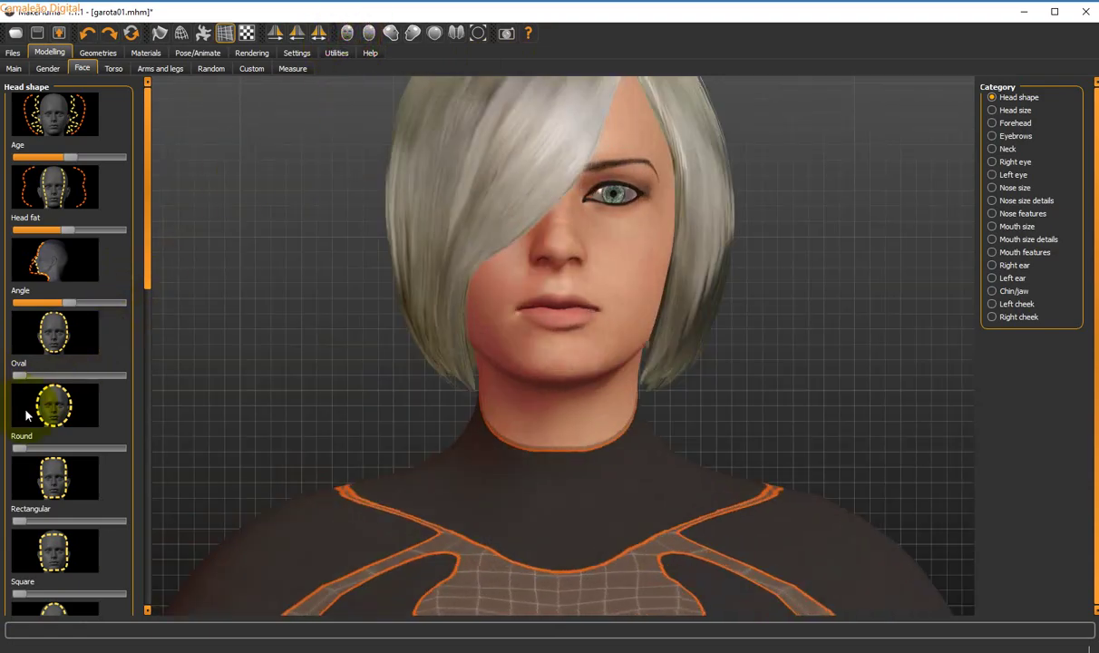
mouse_move(28, 374)
left_mouse_down()
mouse_move(50, 373)
mouse_move(13, 370)
left_mouse_up()
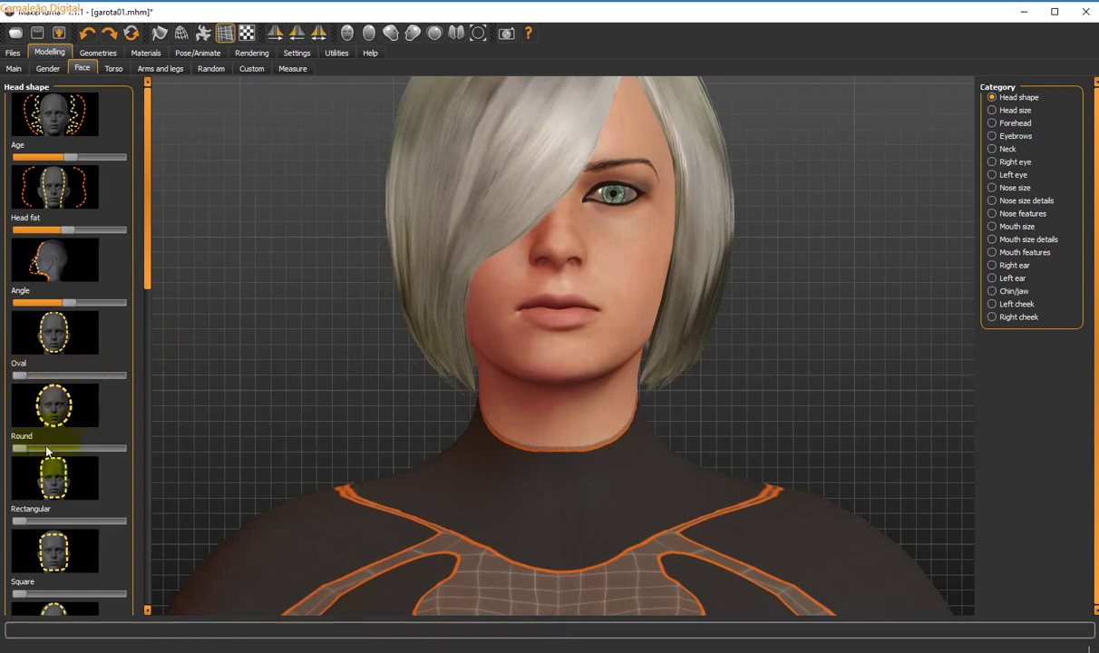
mouse_move(22, 449)
left_mouse_down()
mouse_move(140, 442)
mouse_move(14, 437)
left_mouse_up()
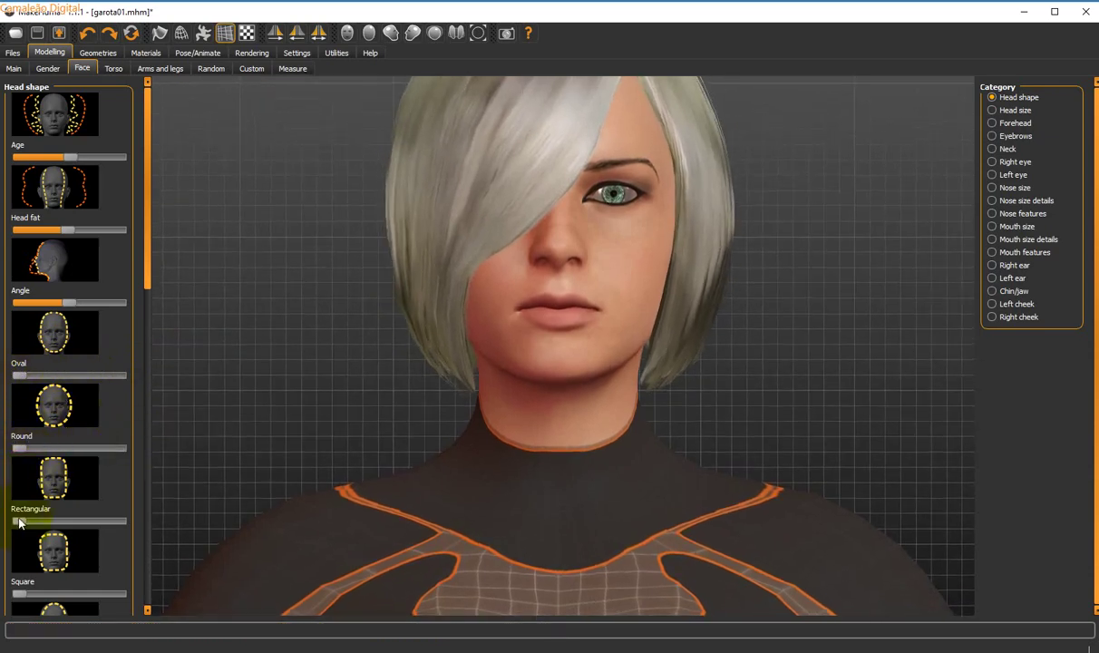
mouse_move(18, 521)
left_mouse_down()
mouse_move(149, 509)
mouse_move(14, 521)
left_mouse_up()
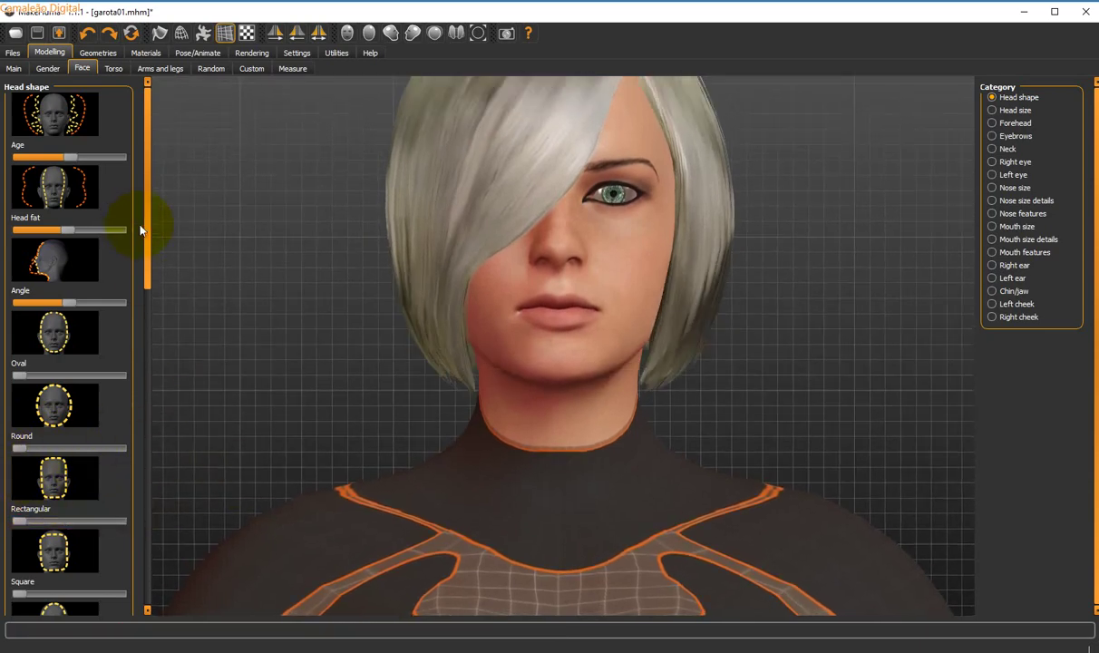
Try the Square head shape and then Triangular at its maximum, returning both to their minimum
left_click_drag(150, 229, 148, 302)
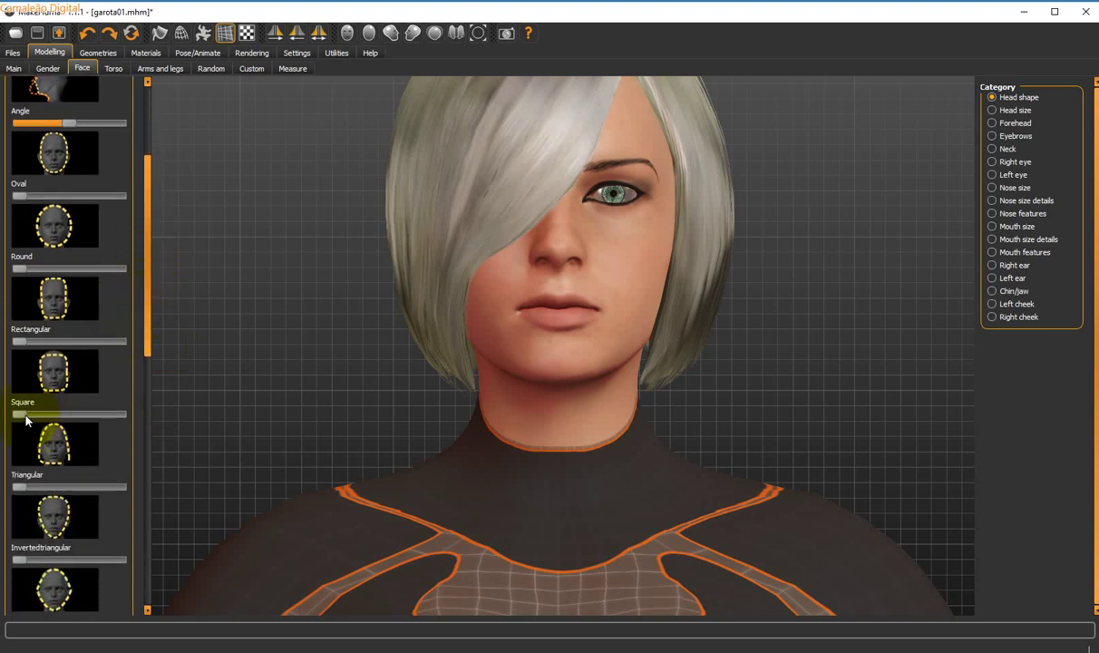
mouse_move(26, 415)
left_mouse_down()
mouse_move(191, 412)
mouse_move(14, 401)
left_mouse_up()
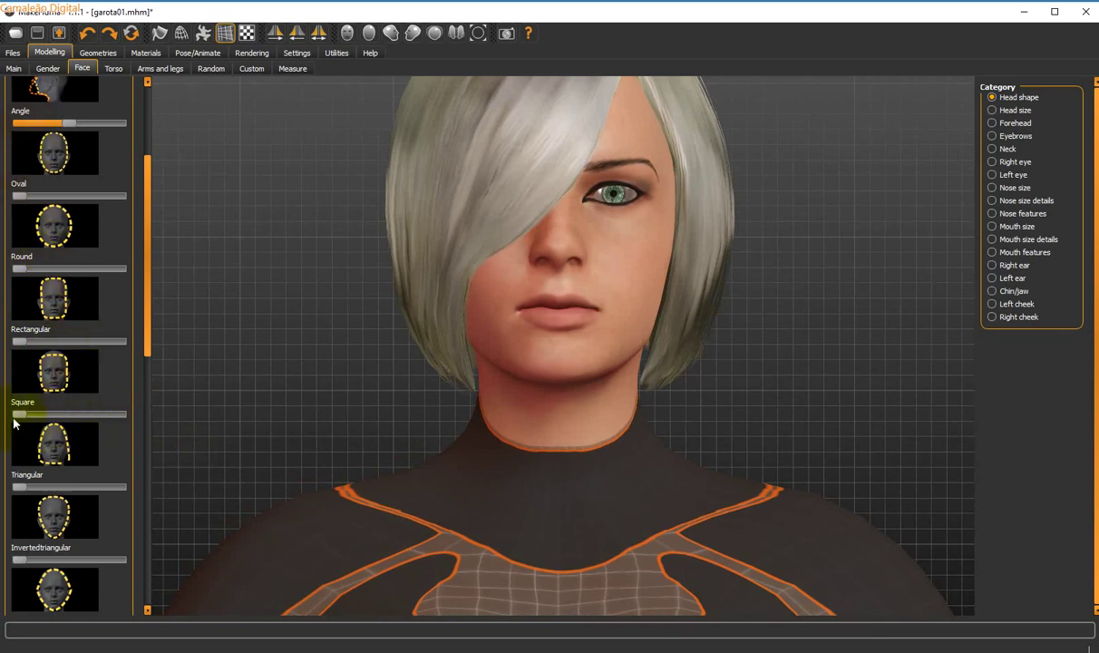
mouse_move(18, 413)
left_mouse_down()
mouse_move(160, 404)
mouse_move(16, 412)
left_mouse_up()
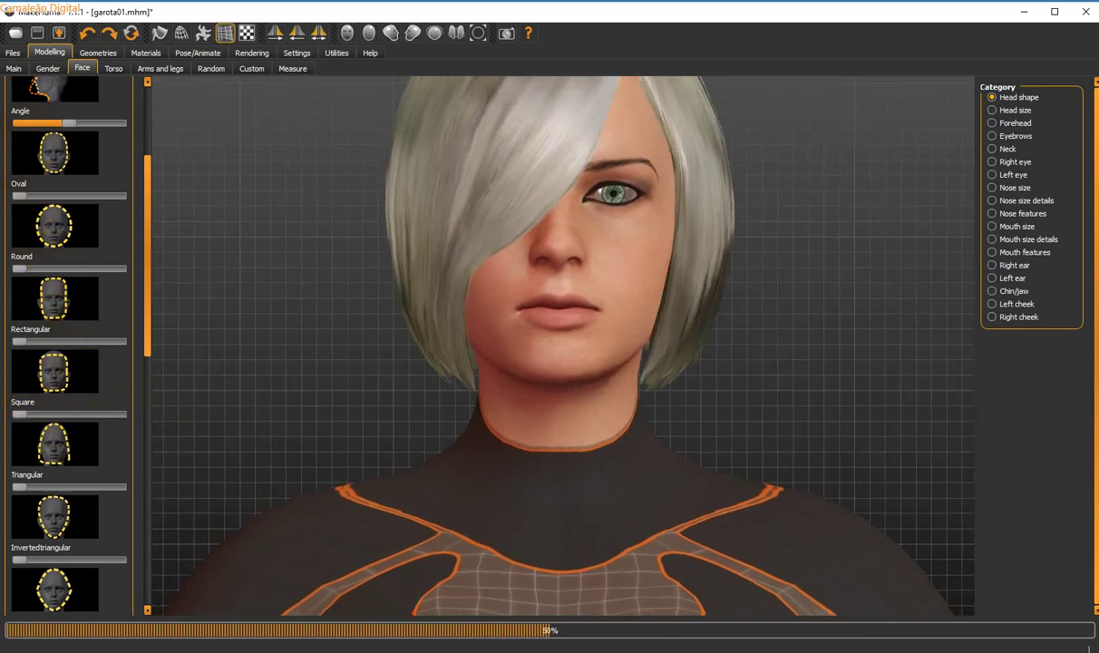
left_click_drag(18, 487, 431, 428)
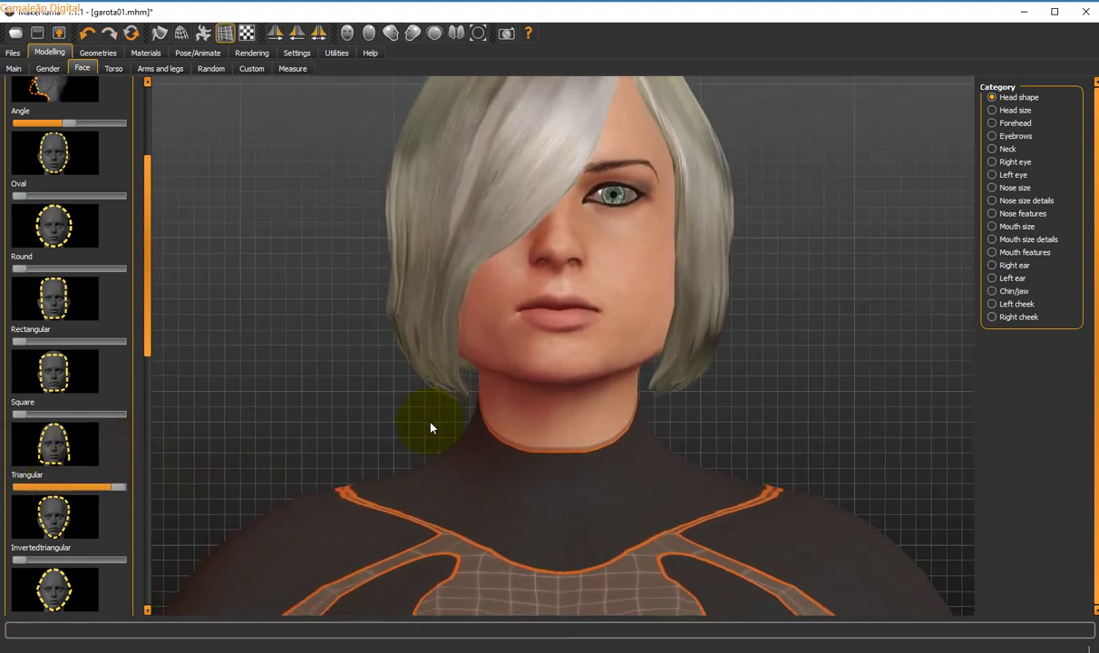
scroll(431, 428, "down", 3)
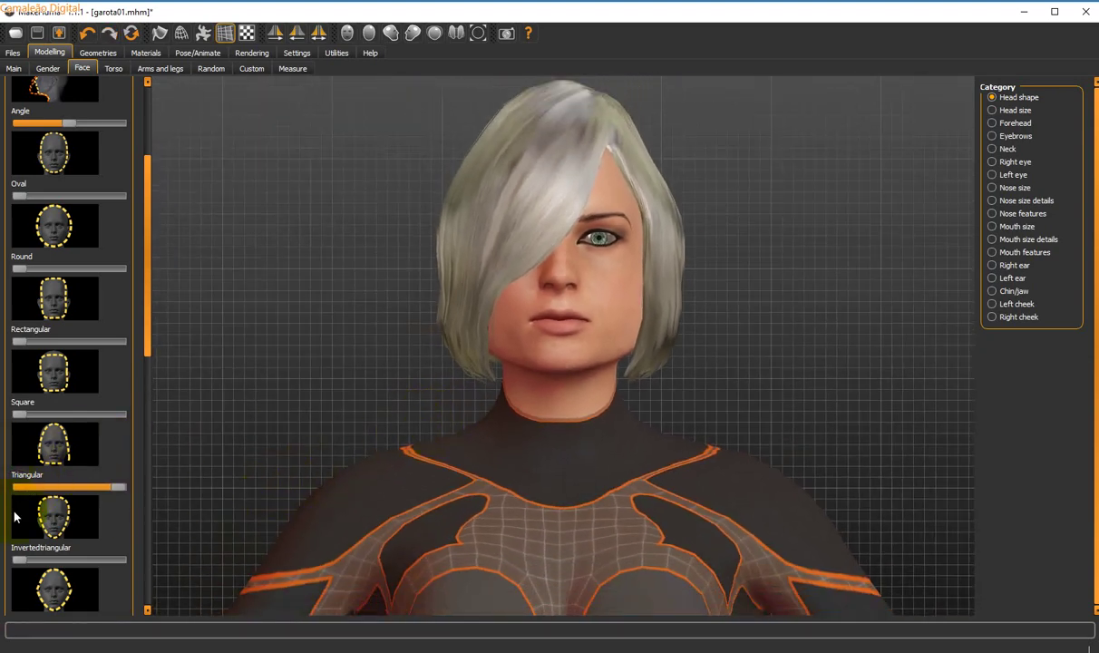
left_click_drag(122, 487, 14, 489)
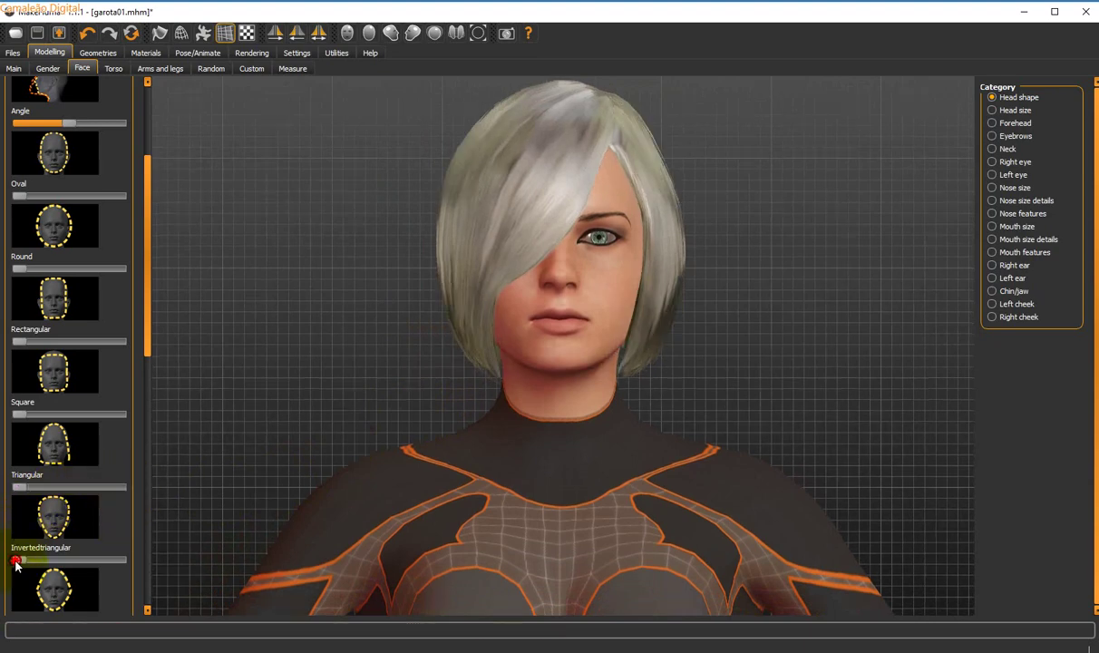
Try the Invertedtriangular and Diamond head shapes, returning both to their minimum
left_click_drag(22, 563, 8, 539)
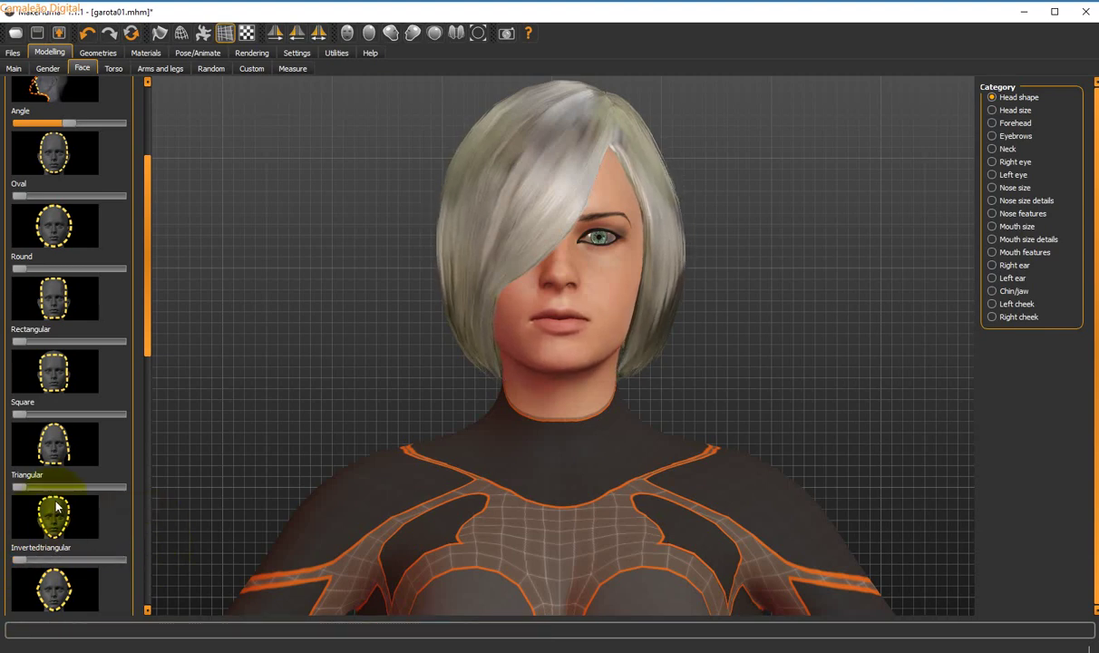
scroll(149, 328, "down", 5)
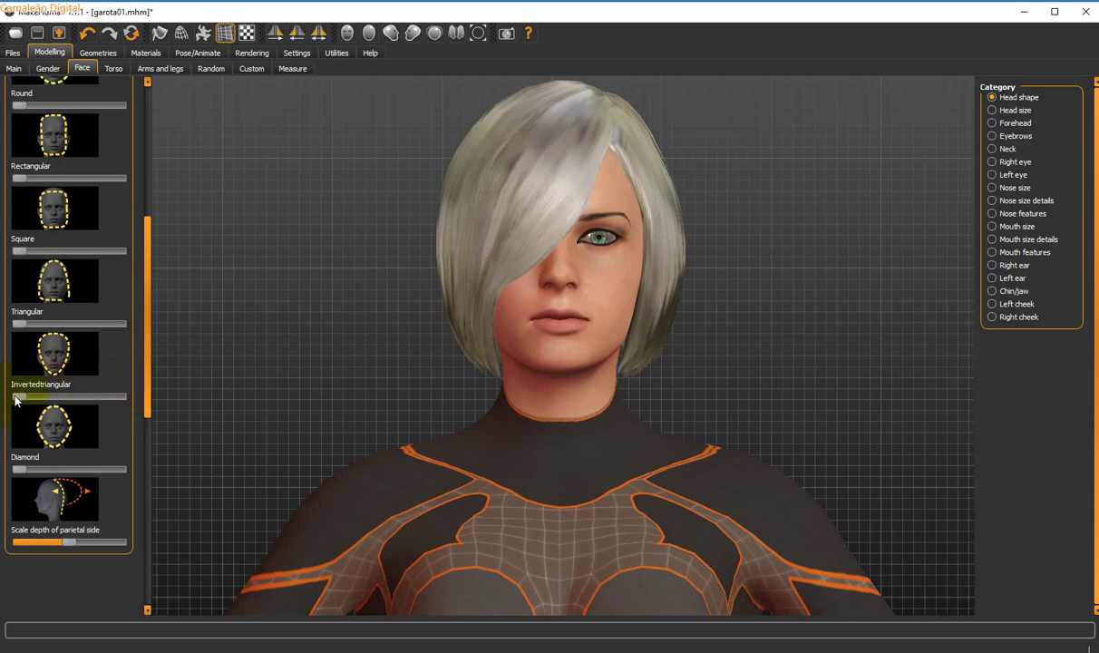
mouse_move(16, 396)
left_mouse_down()
mouse_move(128, 392)
mouse_move(16, 396)
left_mouse_up()
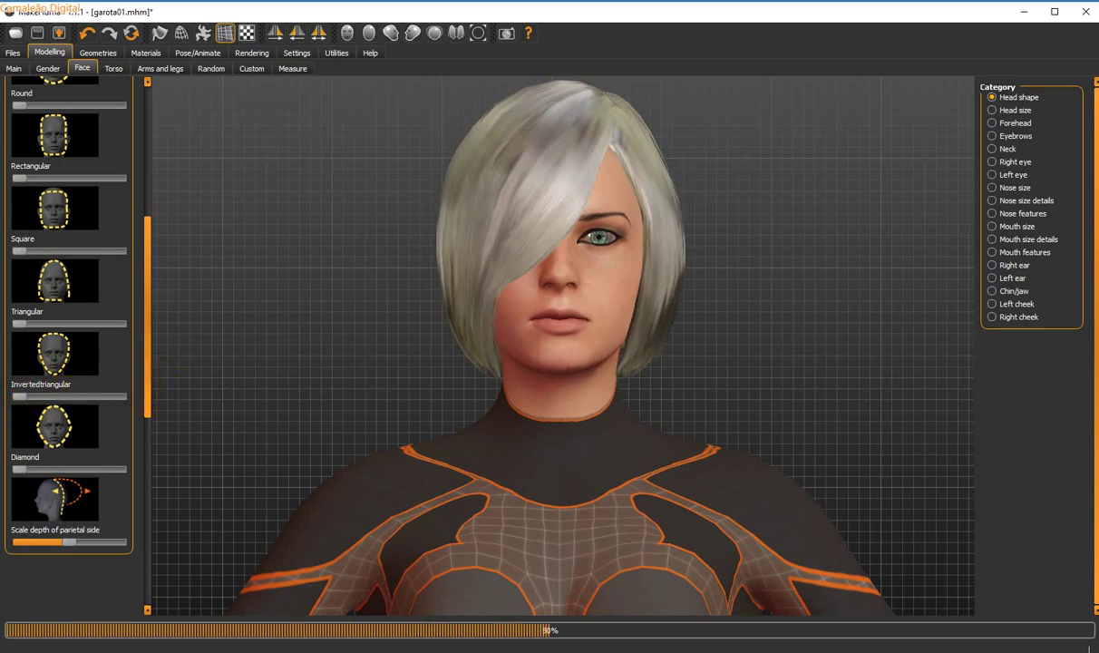
mouse_move(18, 468)
left_mouse_down()
mouse_move(156, 466)
mouse_move(14, 469)
left_mouse_up()
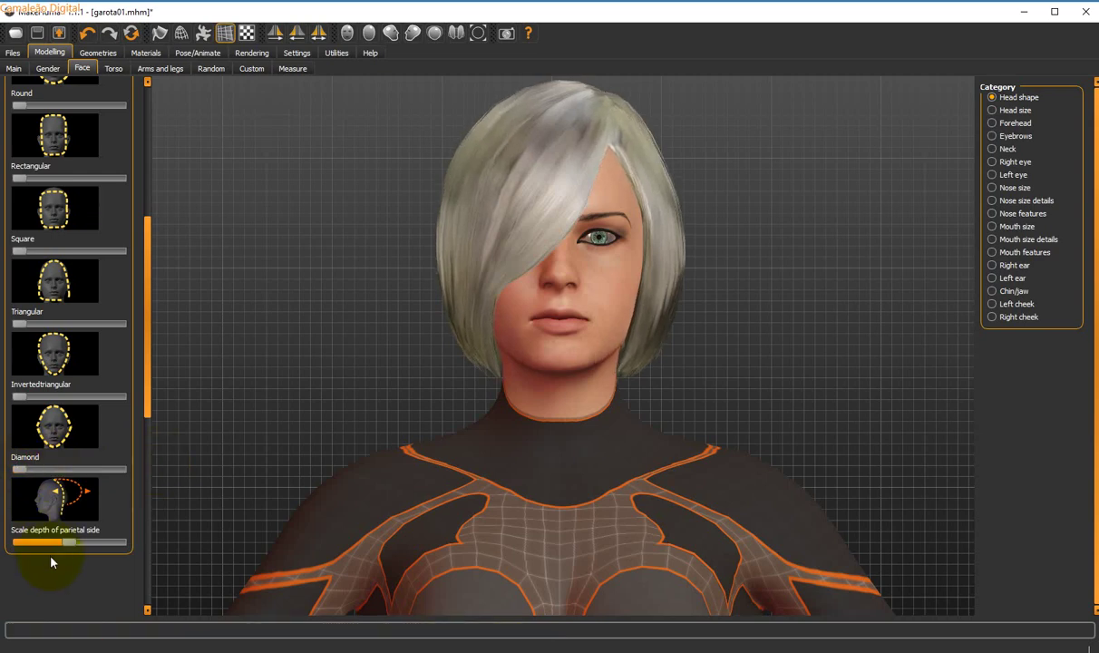
Try Scale depth of parietal side at its maximum, then lower it in the side view, undoing each change
left_click_drag(69, 542, 168, 471)
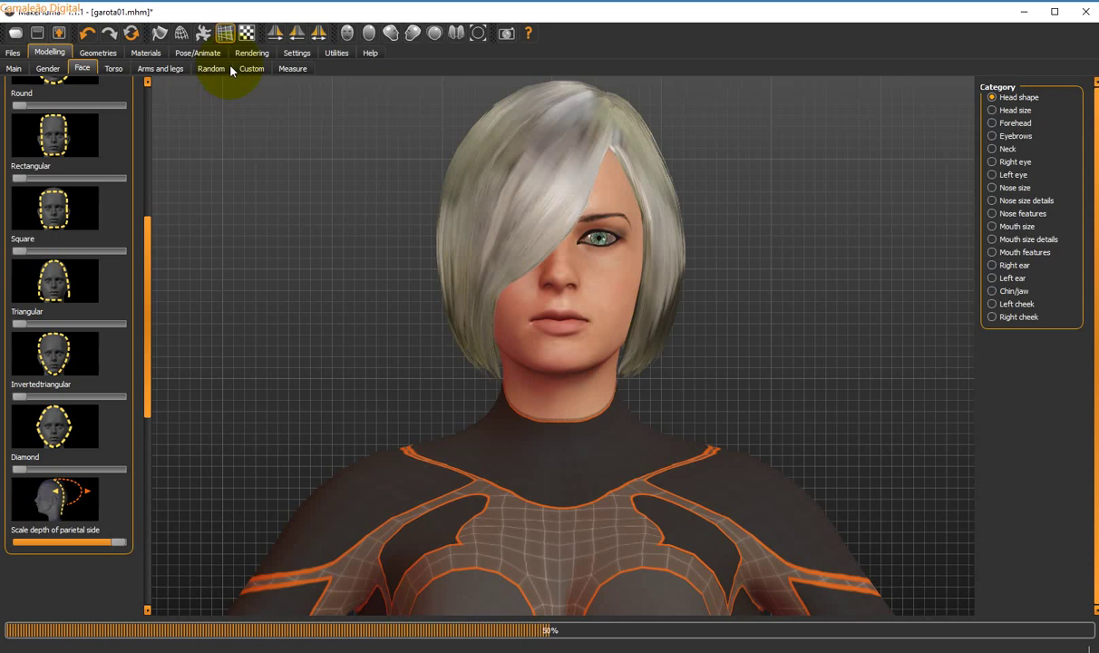
key("ctrl+z")
left_click(391, 33)
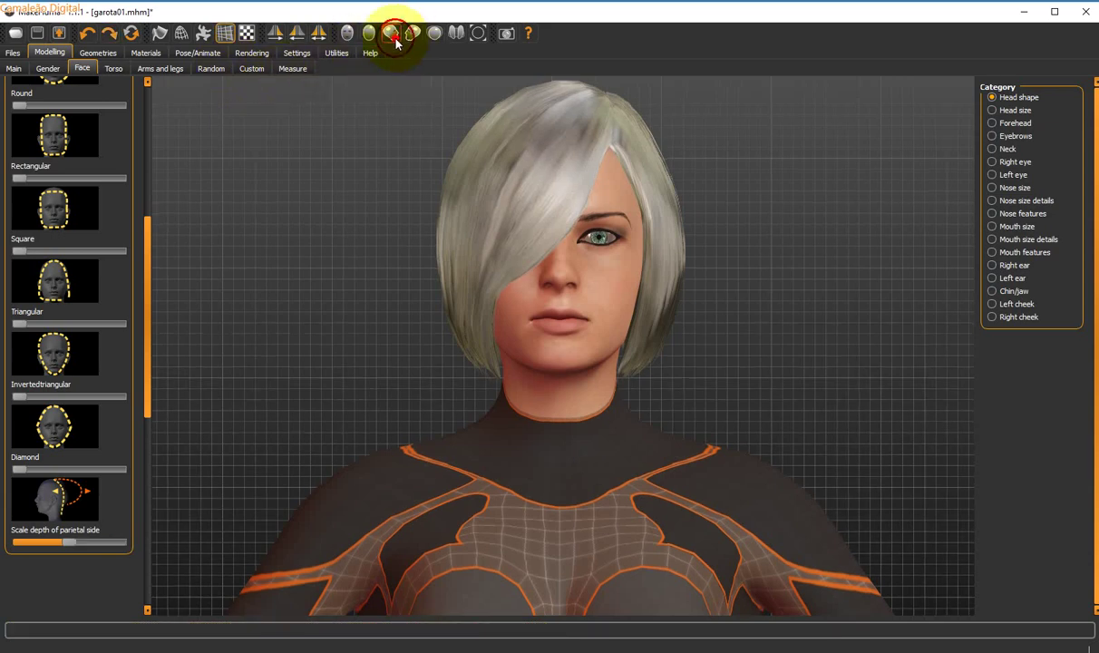
left_click_drag(71, 547, 13, 525)
key("ctrl+z")
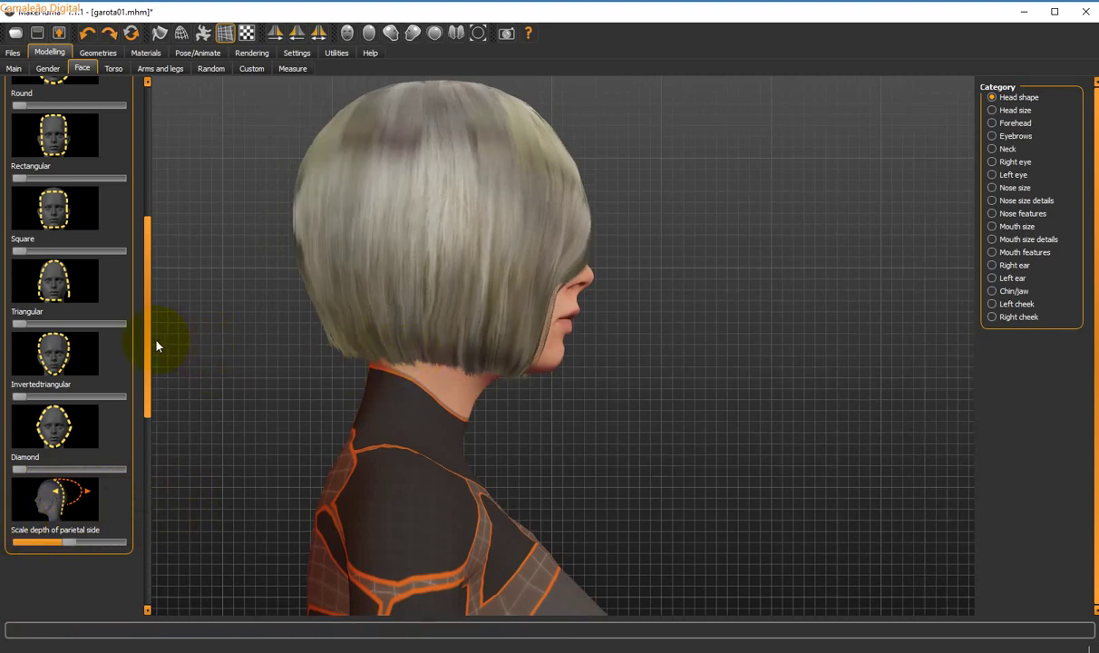
Open the arms and legs parameters and compare the Right hand and Left hand categories, ending on Right hand
left_click(107, 69)
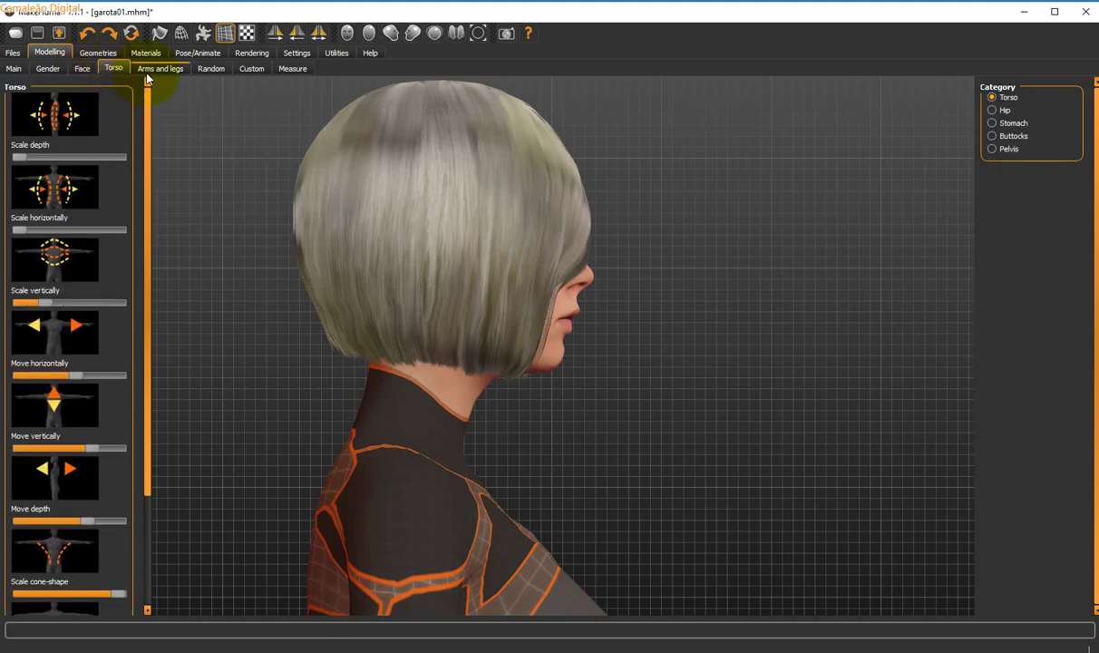
left_click(146, 71)
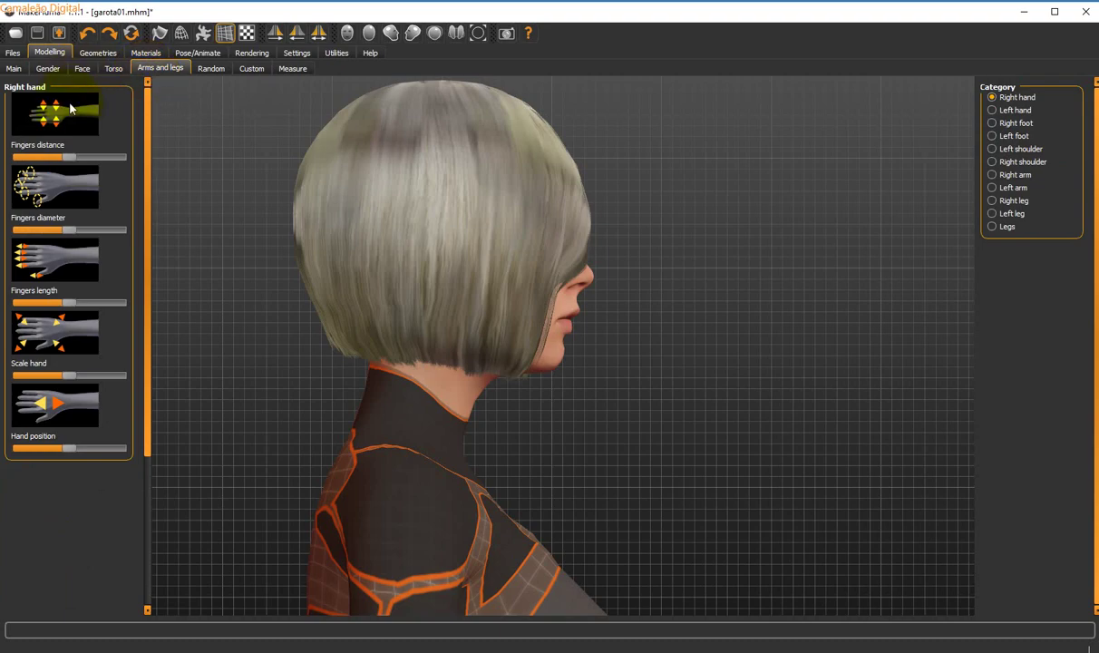
left_click(368, 34)
left_click(348, 34)
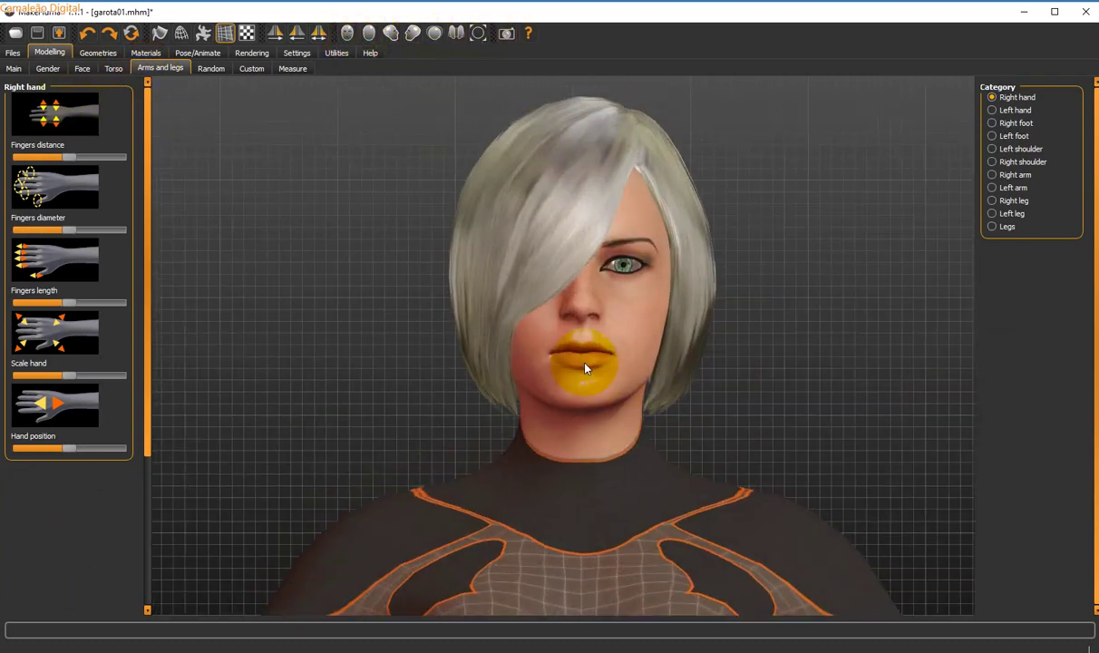
scroll(584, 365, "up", 1)
left_click_drag(910, 343, 897, 402)
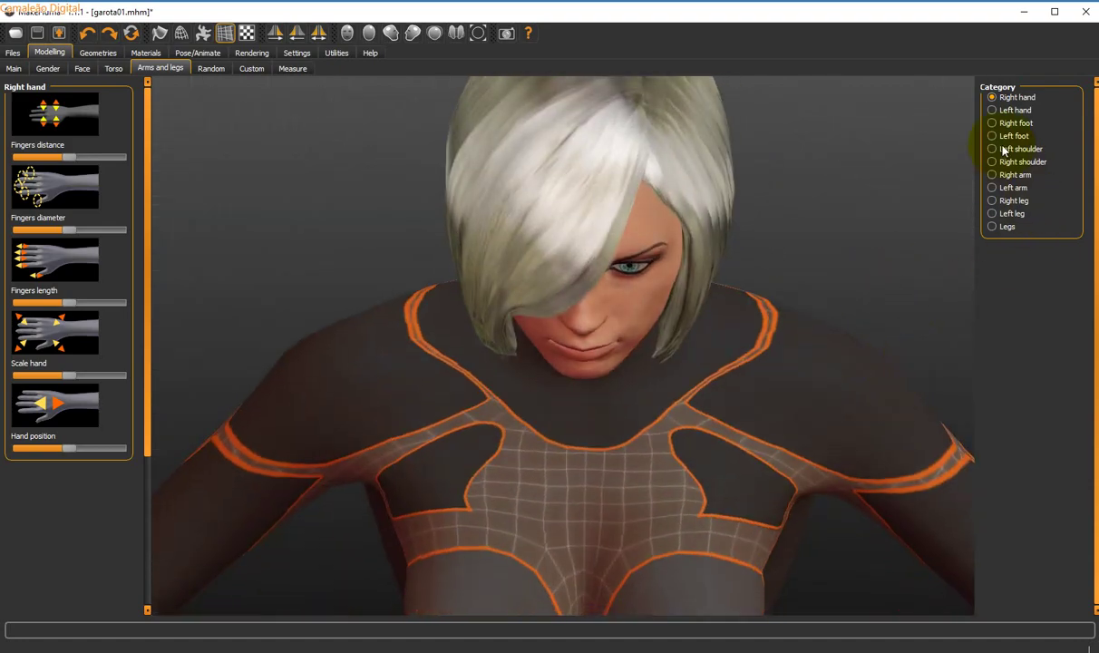
left_click(997, 110)
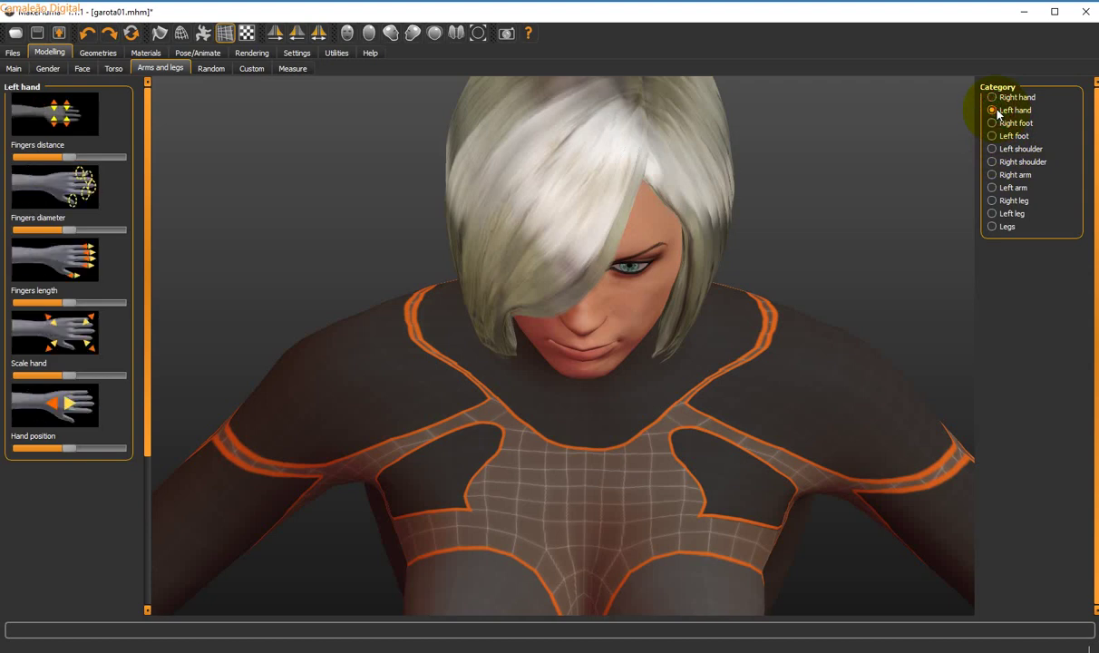
left_click(996, 98)
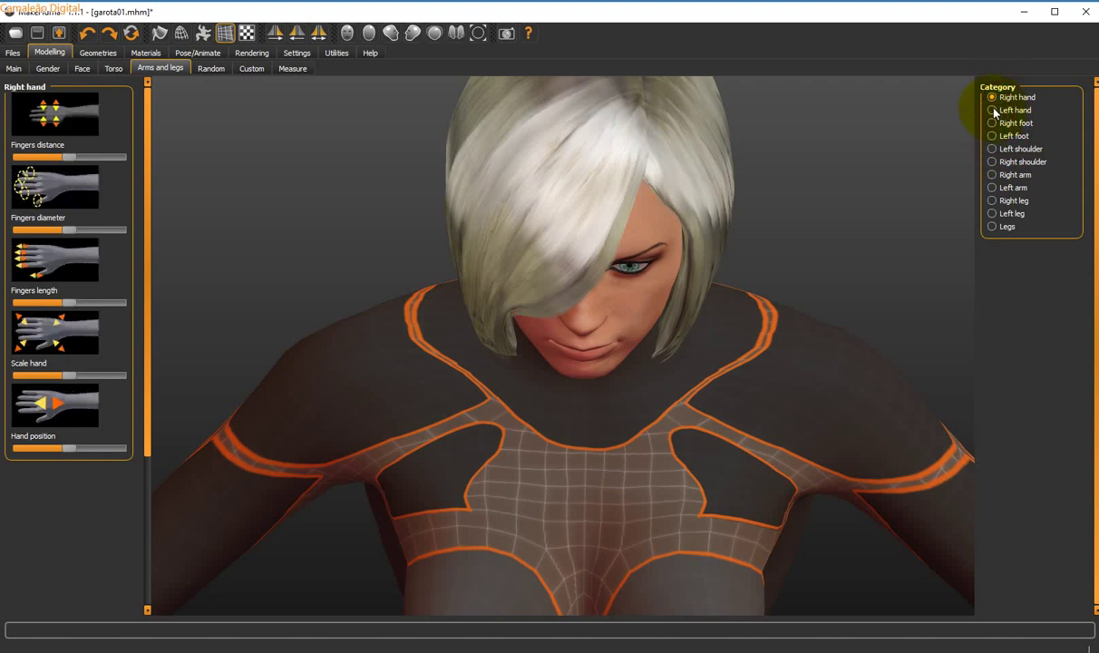
Examine the character from the front and the side, ending on a close side view of the right arm and hand
left_click_drag(632, 238, 606, 13)
right_click(605, 13)
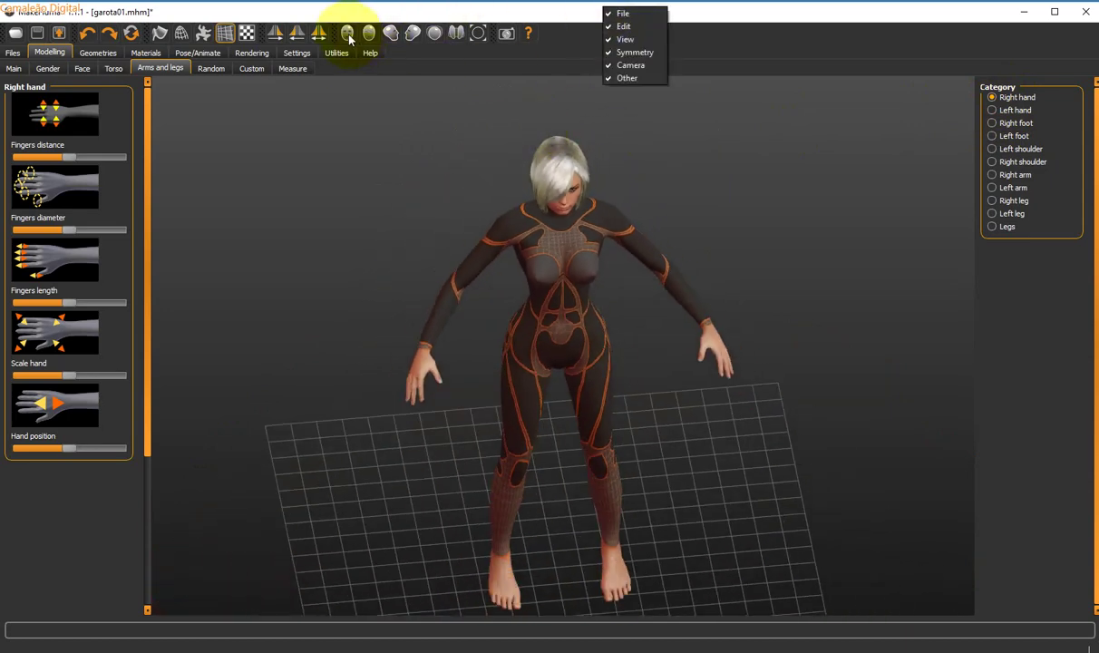
left_click(346, 35)
scroll(641, 325, "down", 5)
scroll(640, 323, "up", 6)
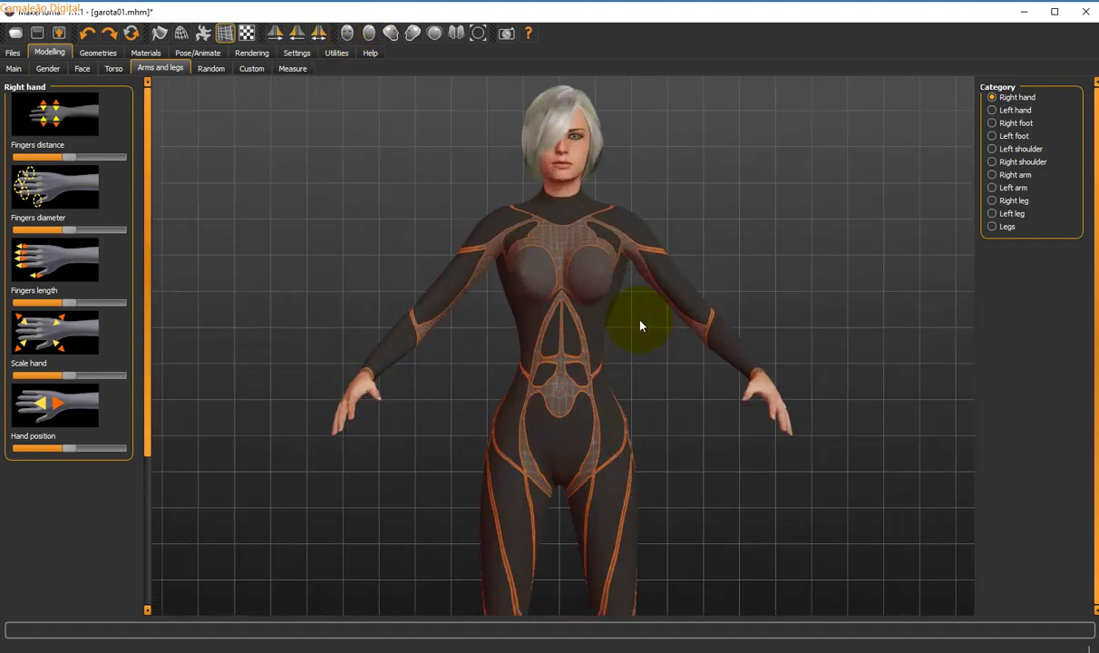
left_click_drag(640, 324, 785, 354)
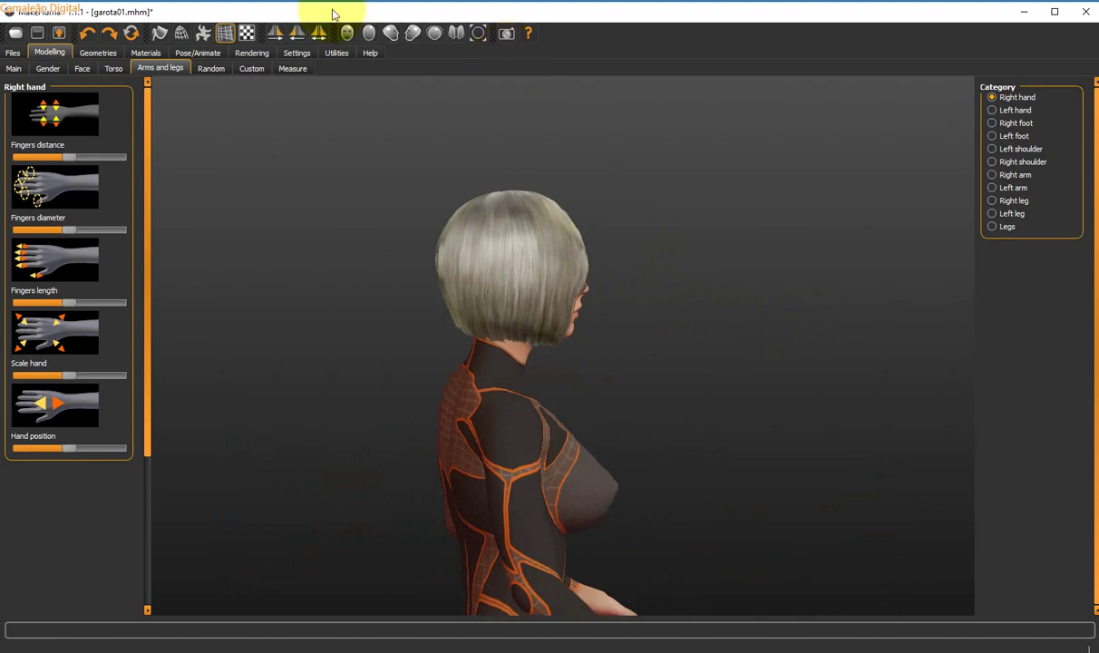
left_click(391, 35)
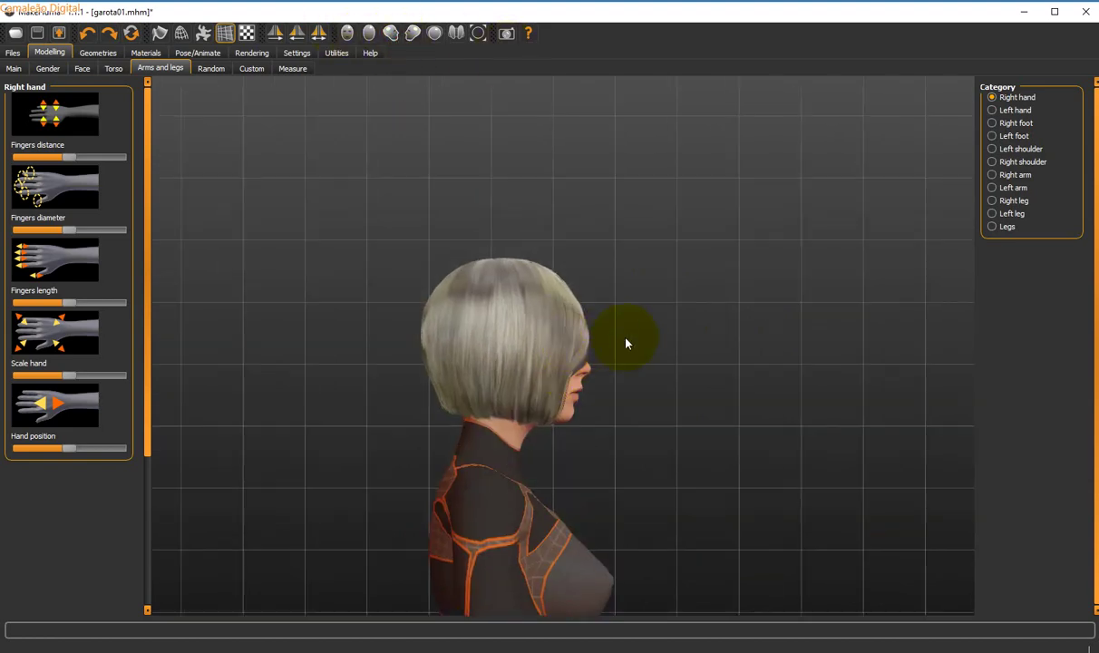
left_click_drag(661, 327, 675, 260)
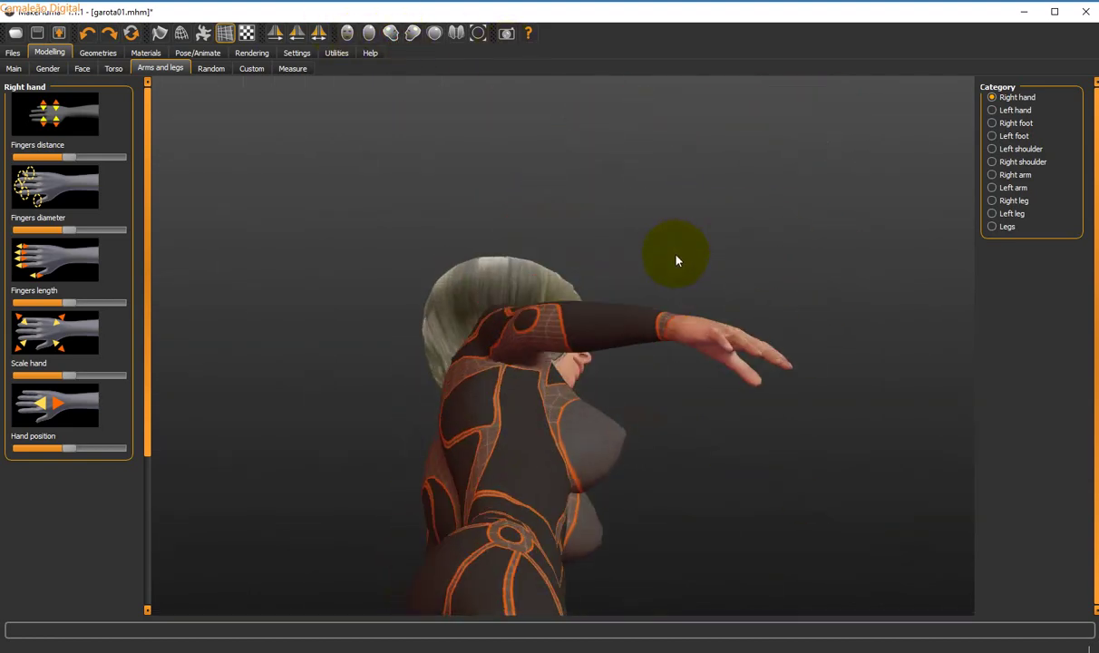
left_click(347, 33)
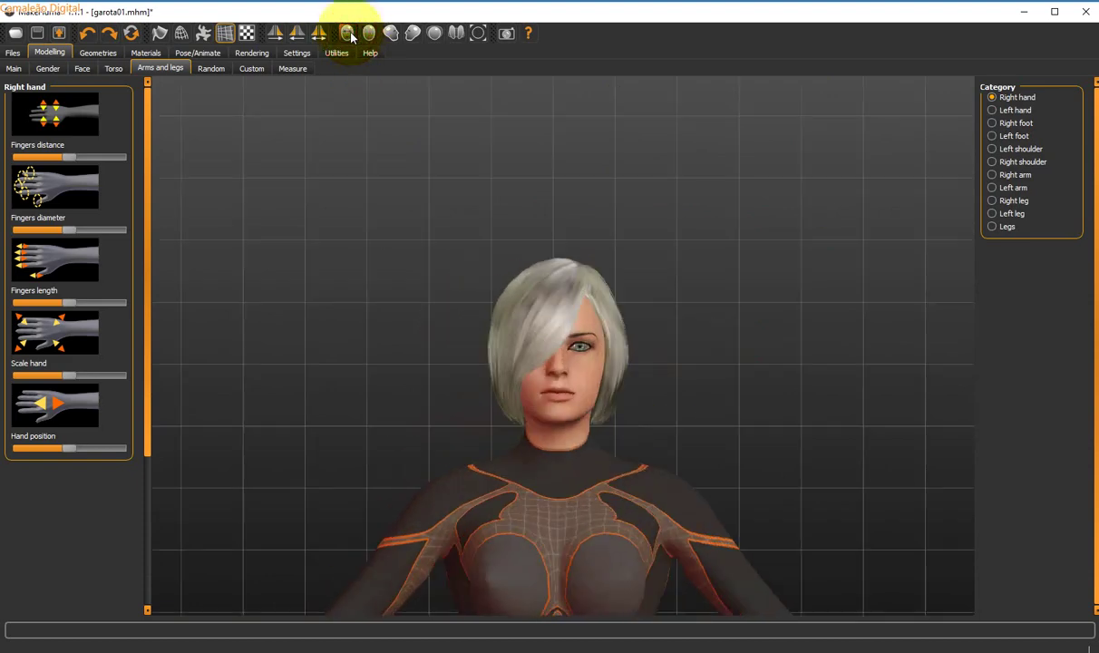
left_click(389, 32)
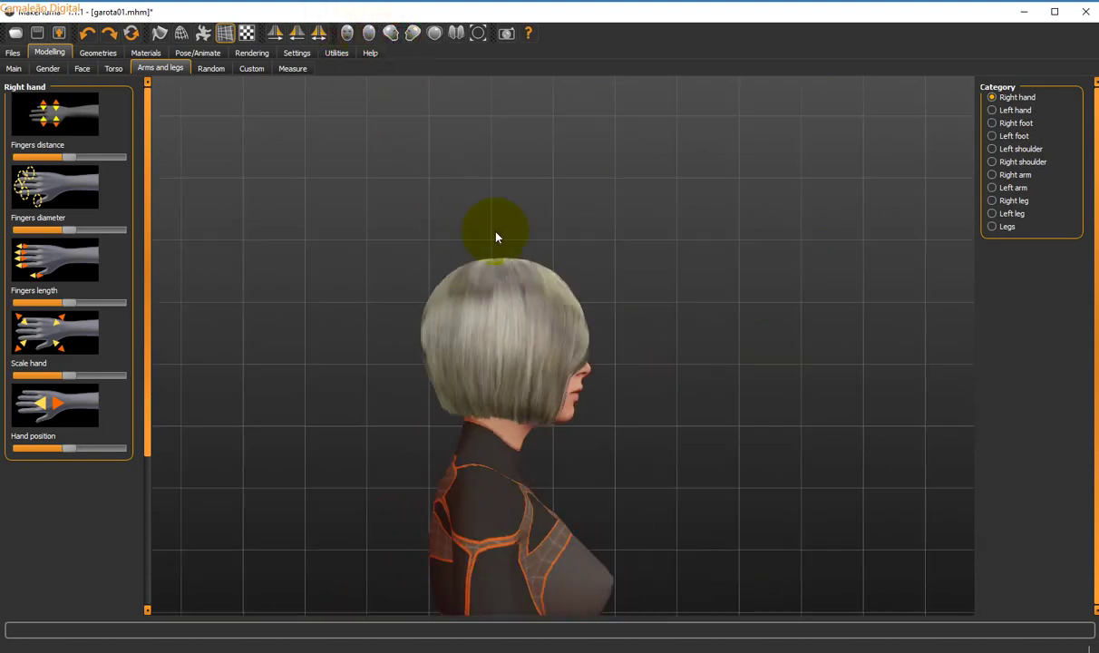
right_click_drag(585, 337, 577, 255)
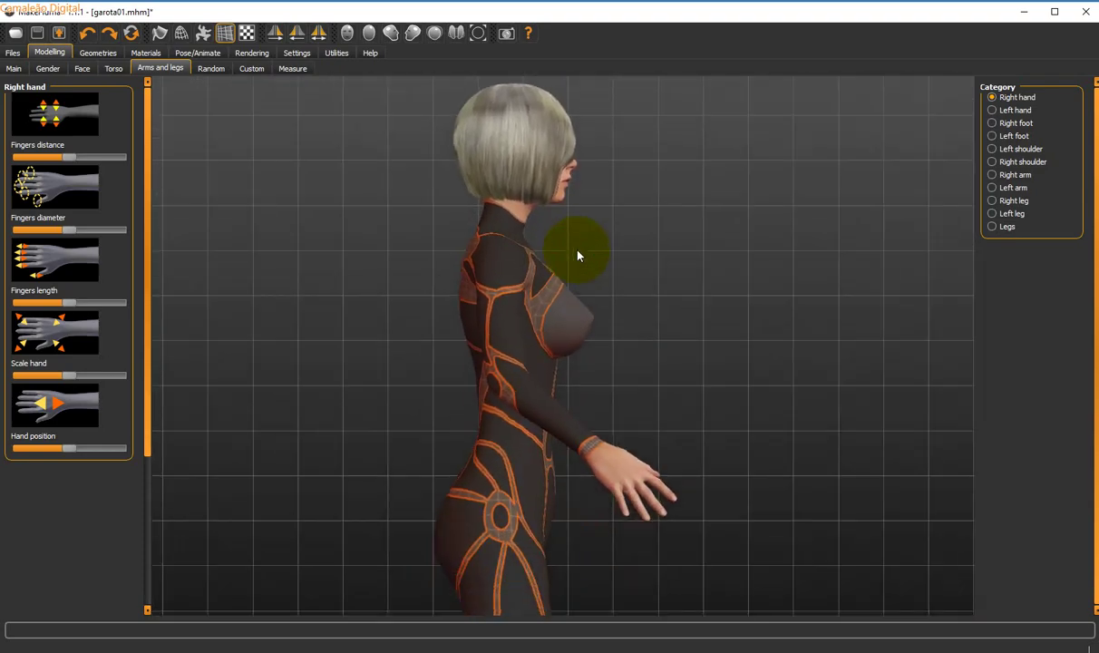
right_click_drag(700, 495, 713, 539)
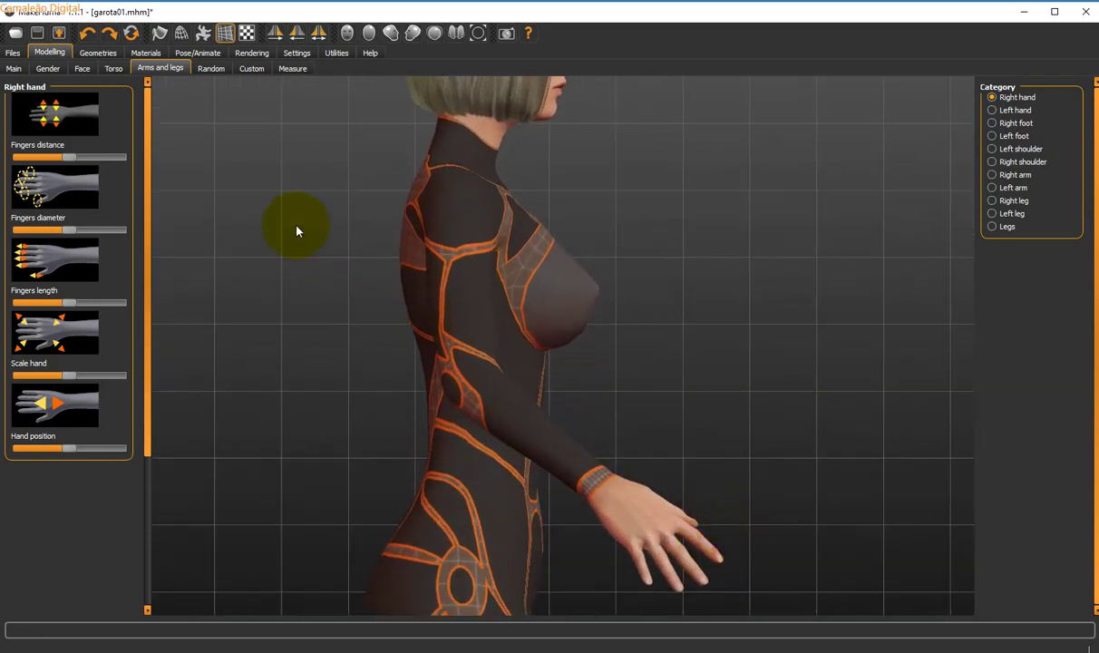
Set the right hand's Fingers distance to its minimum and lower its Fingers diameter slightly below the middle
left_click_drag(102, 160, 32, 150)
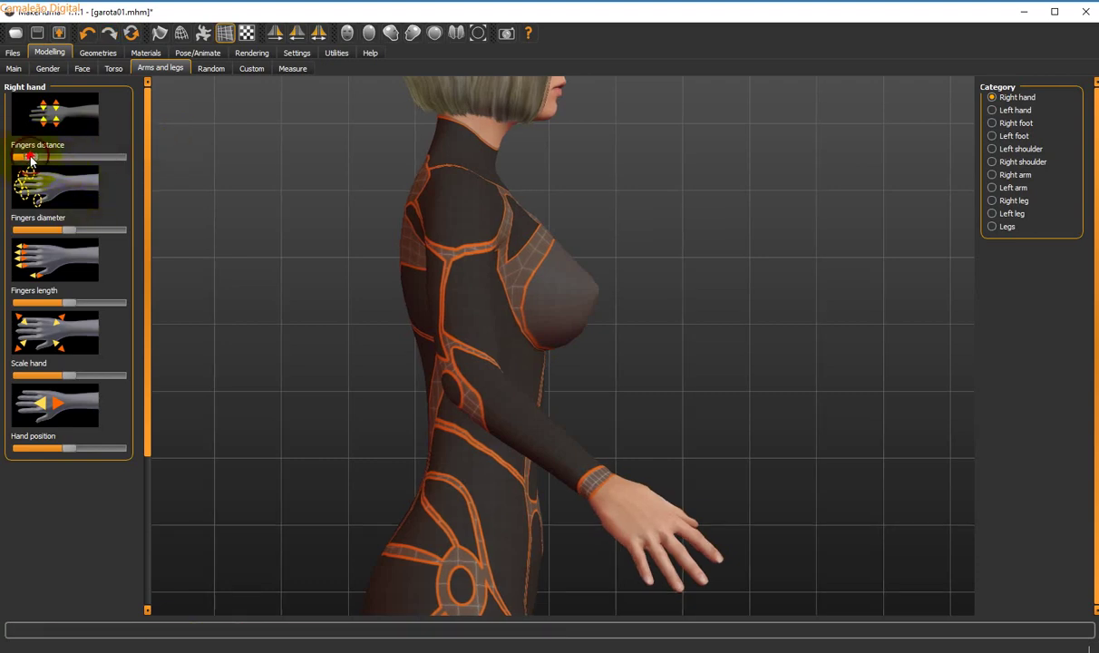
mouse_move(32, 157)
left_mouse_down()
mouse_move(111, 166)
mouse_move(14, 158)
left_mouse_up()
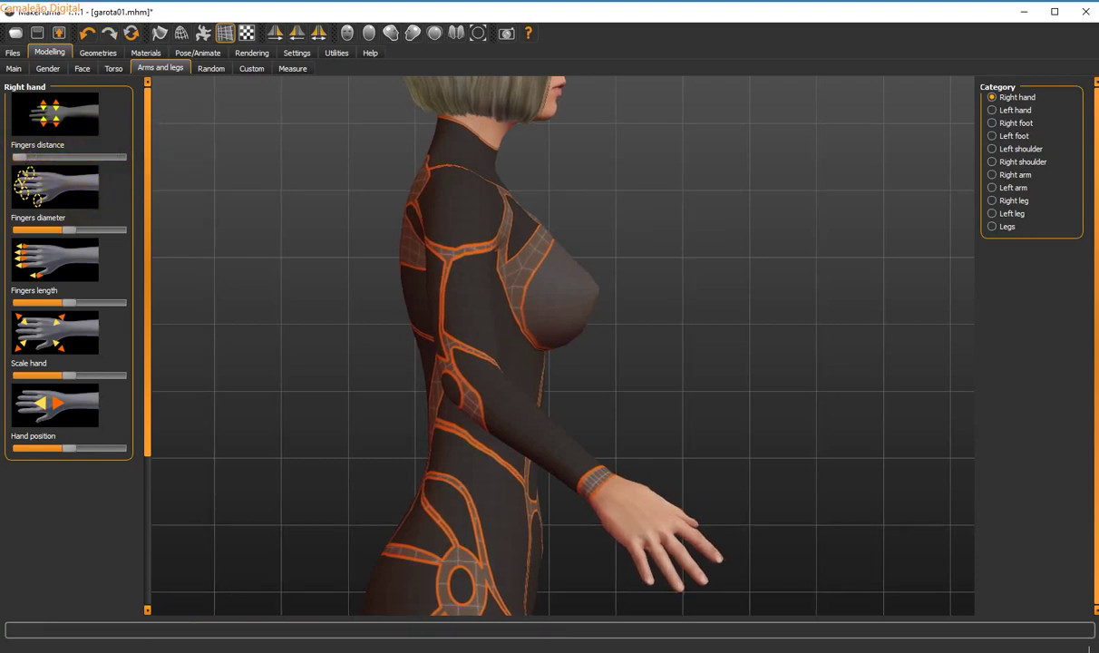
left_click(65, 233)
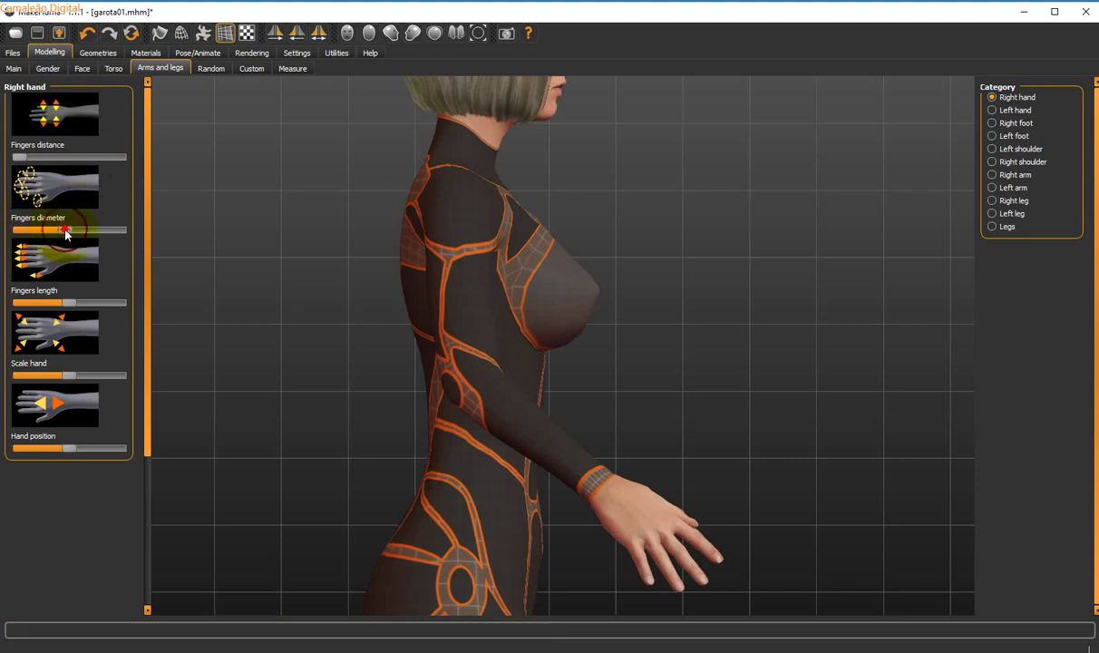
left_click_drag(65, 231, 3, 195)
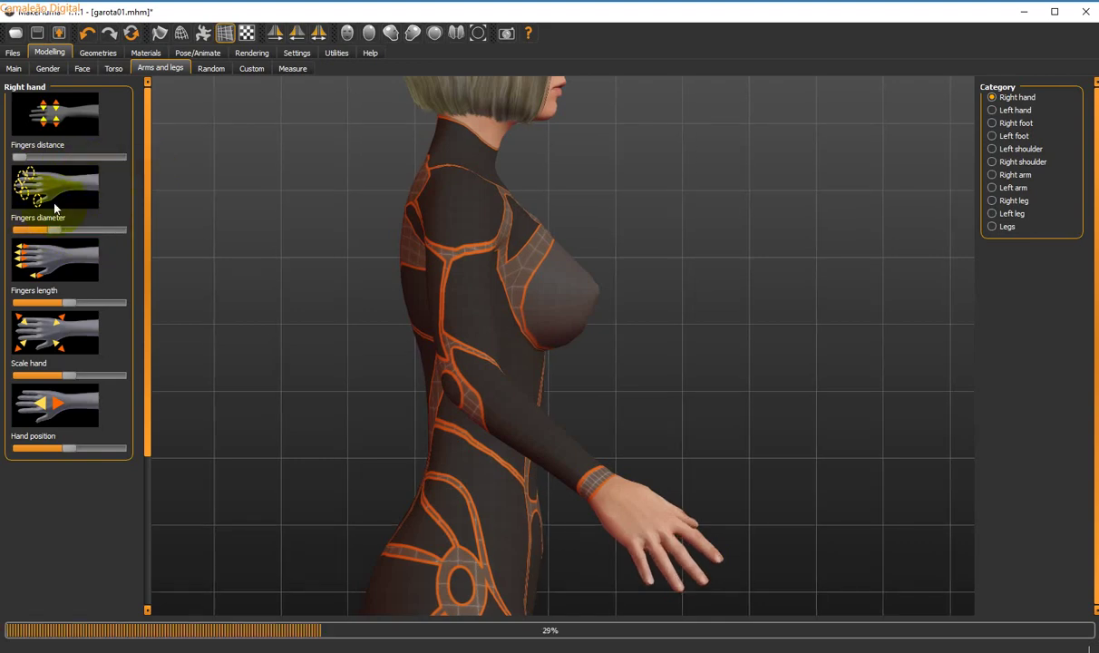
mouse_move(66, 309)
left_mouse_down()
mouse_move(135, 299)
mouse_move(47, 292)
mouse_move(161, 295)
mouse_move(54, 294)
mouse_move(25, 306)
mouse_move(106, 284)
mouse_move(54, 303)
left_mouse_up()
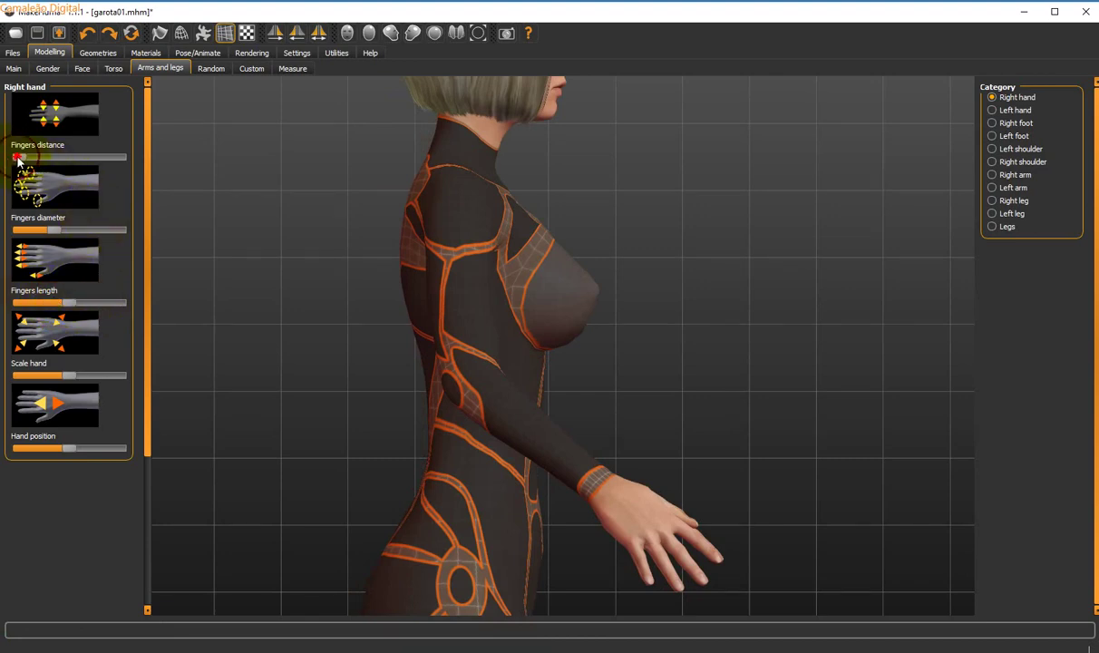
Try the right hand's Fingers distance at its maximum, then return it to its minimum
left_click_drag(18, 159, 77, 156)
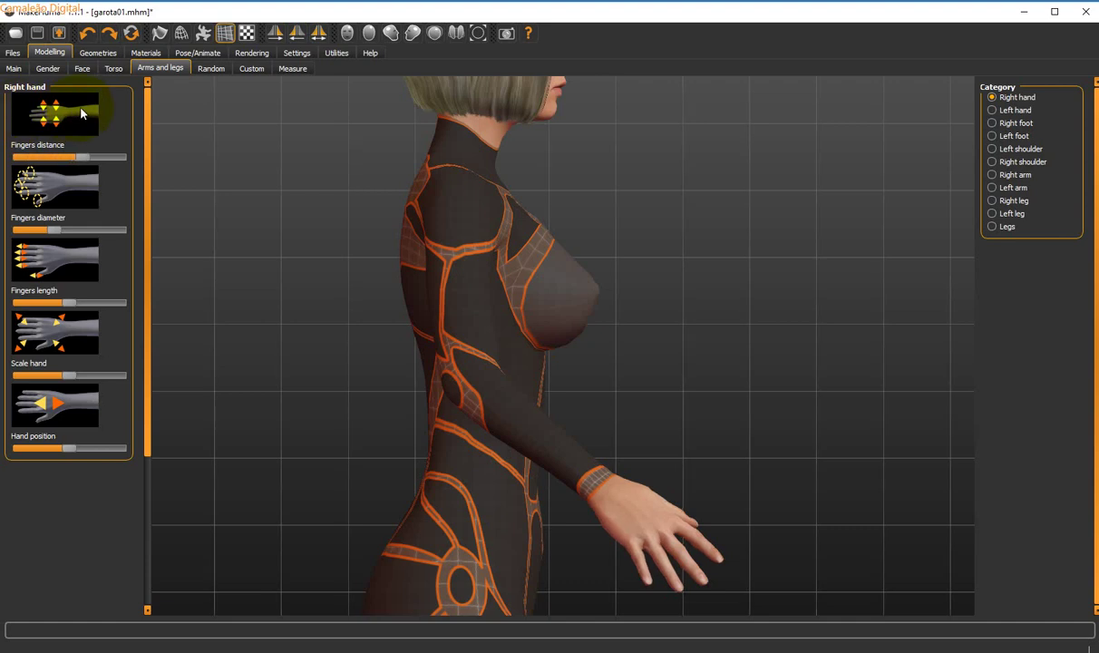
left_click_drag(81, 109, 261, 94)
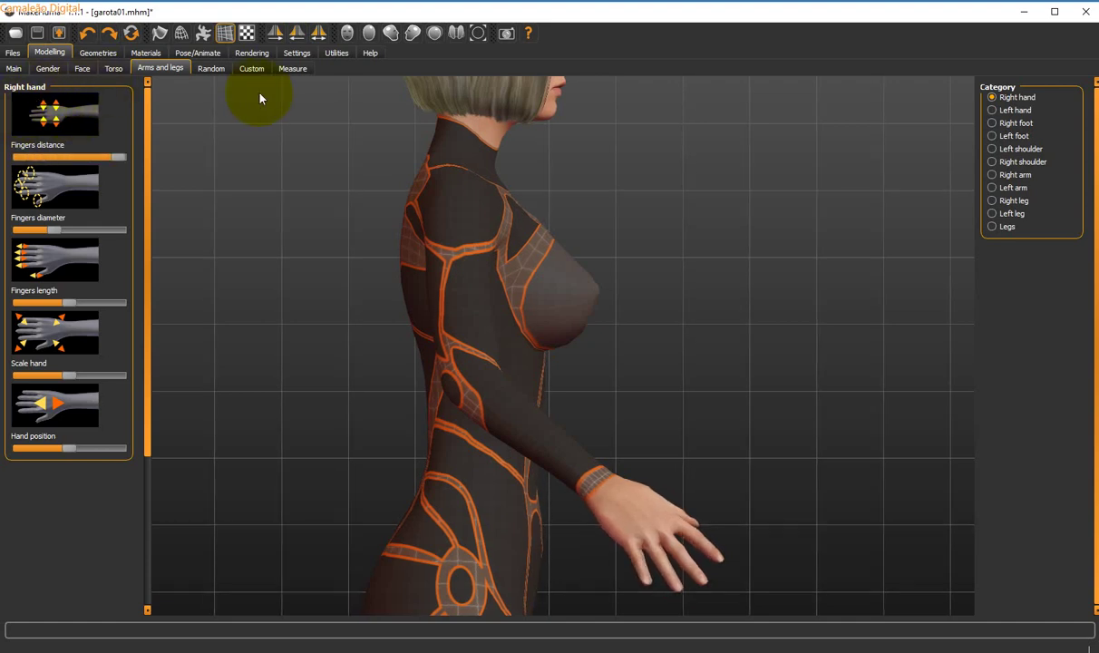
left_click_drag(122, 109, 5, 146)
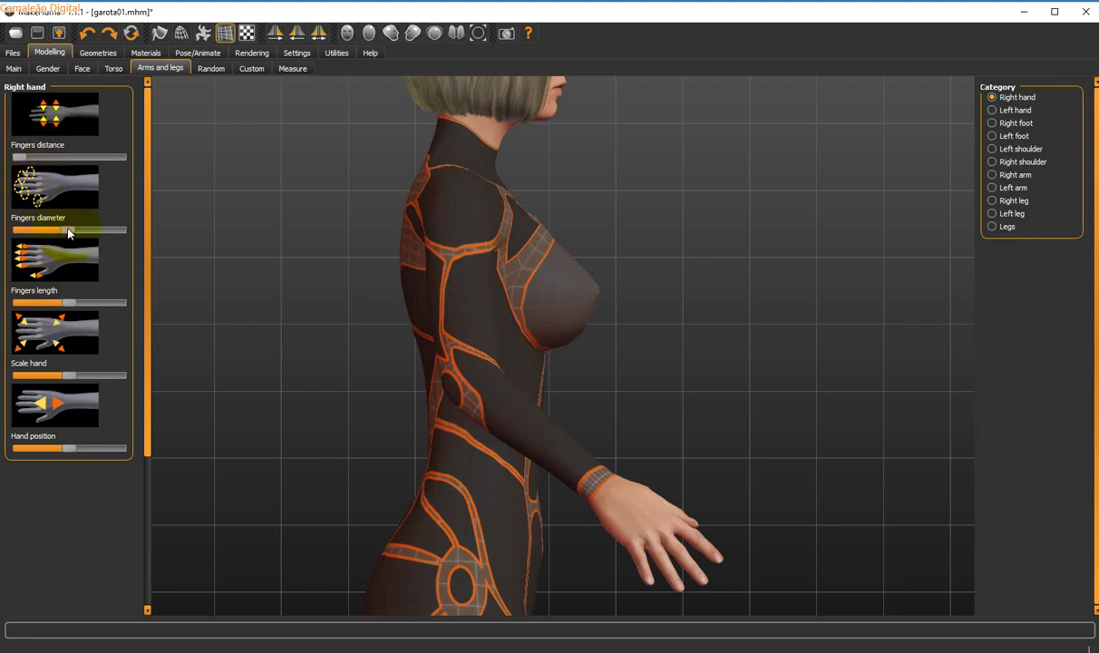
Adjust the right hand with Fingers diameter near minimum, Fingers length and Scale hand slightly below the middle, and Hand position near maximum
left_click_drag(73, 229, 35, 230)
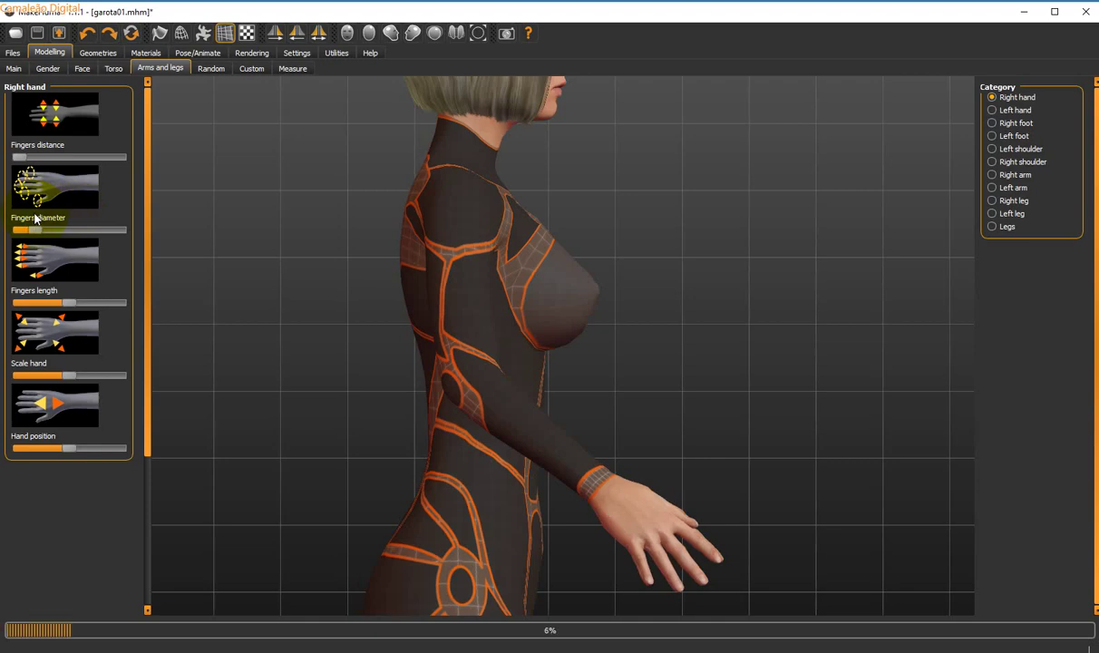
mouse_move(70, 304)
left_mouse_down()
mouse_move(115, 295)
mouse_move(111, 281)
mouse_move(64, 283)
left_mouse_up()
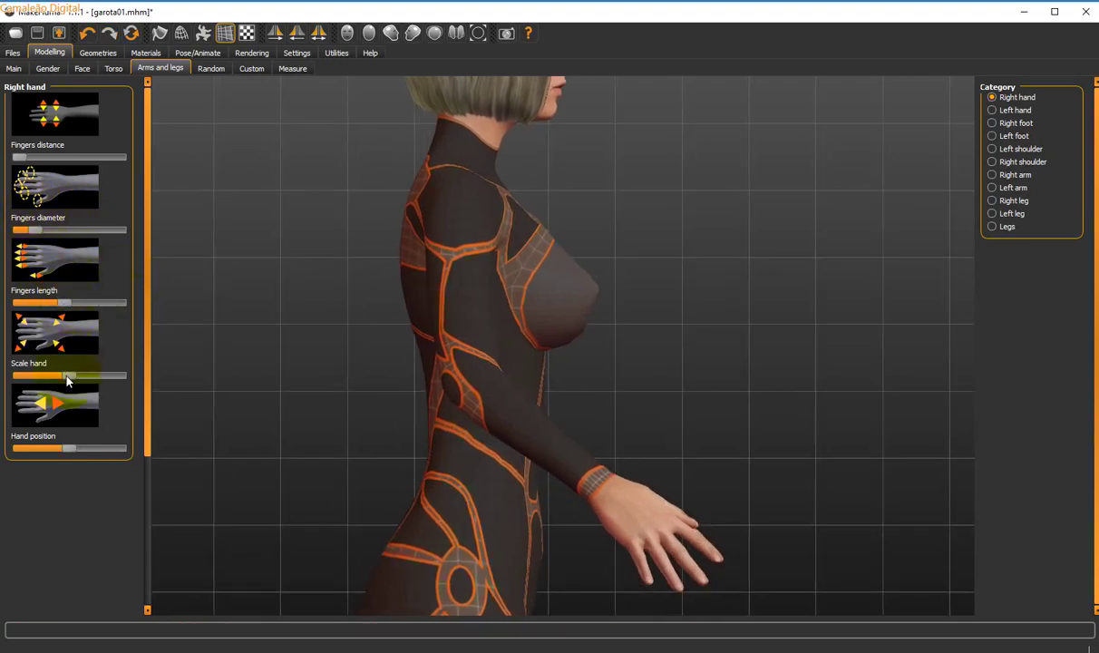
mouse_move(71, 382)
left_mouse_down()
mouse_move(155, 376)
mouse_move(86, 380)
mouse_move(142, 386)
mouse_move(63, 385)
mouse_move(164, 387)
mouse_move(70, 395)
left_mouse_up()
left_click_drag(89, 377, 64, 357)
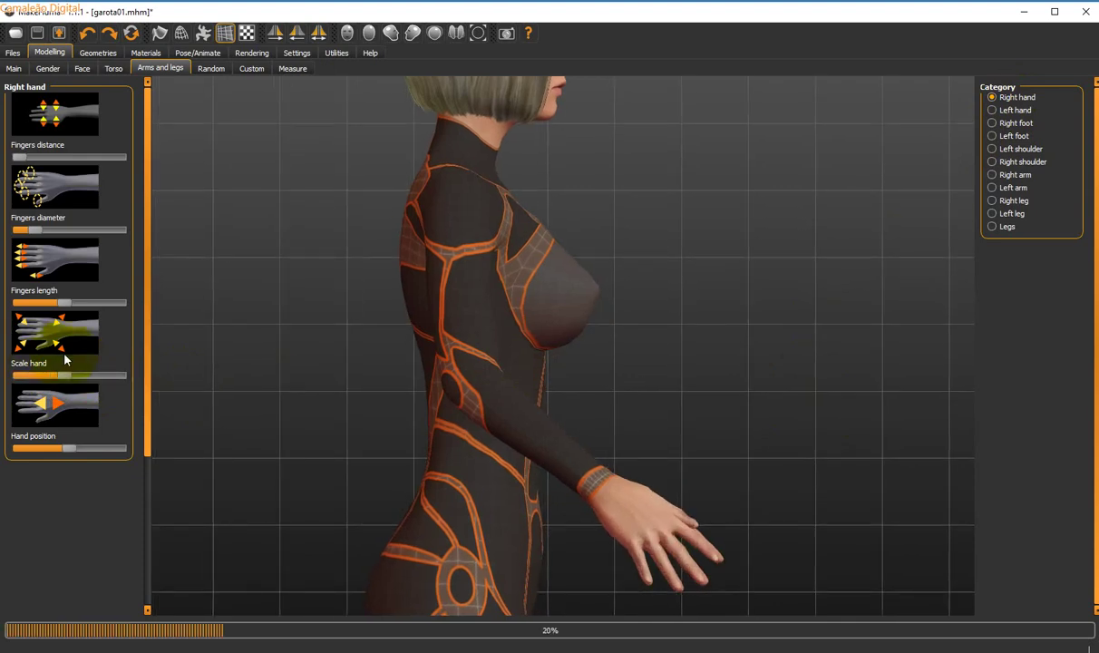
left_click_drag(78, 448, 196, 448)
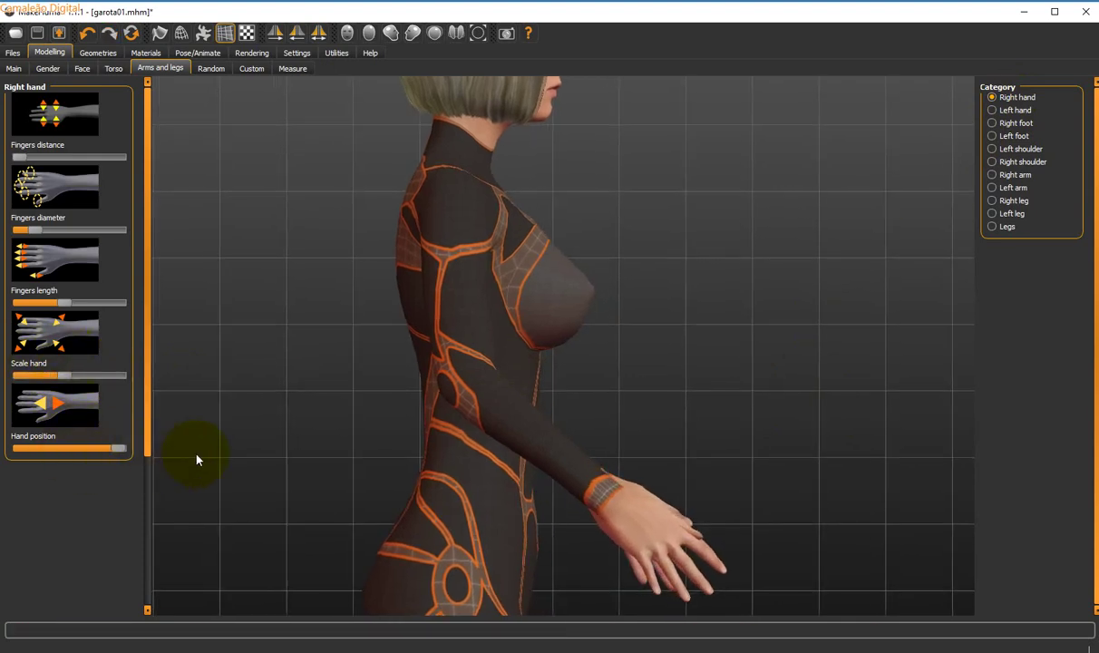
left_click_drag(267, 440, 109, 429)
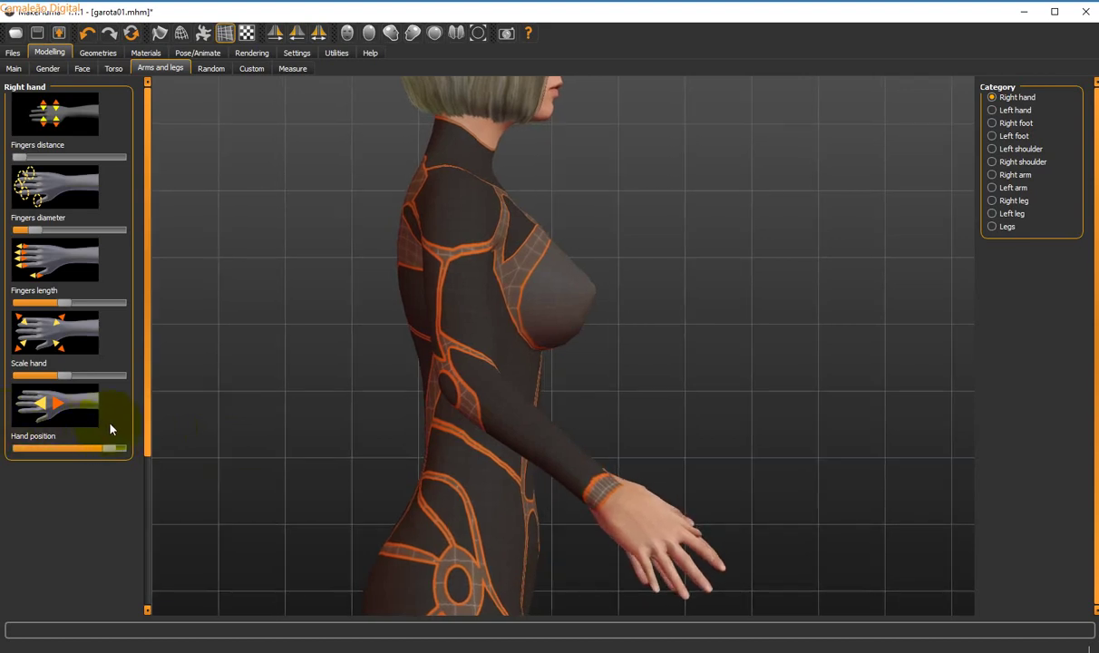
Raise the left hand's Fingers distance, Fingers diameter and Fingers length moderately above the middle
left_click(1015, 110)
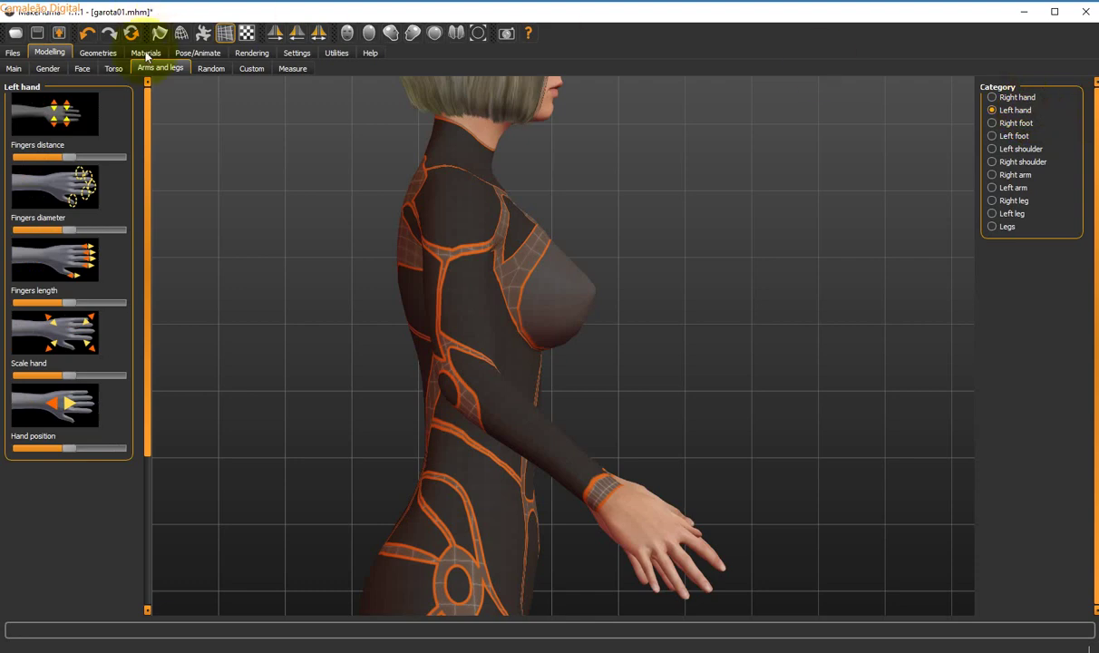
left_click_drag(69, 160, 104, 152)
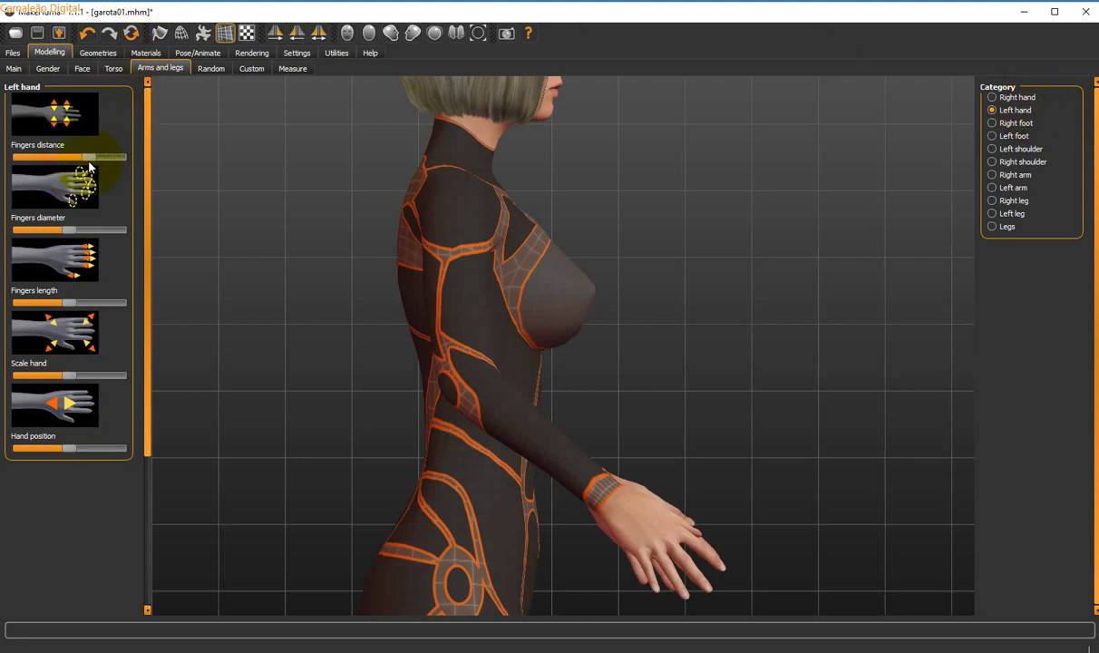
left_click_drag(71, 231, 98, 230)
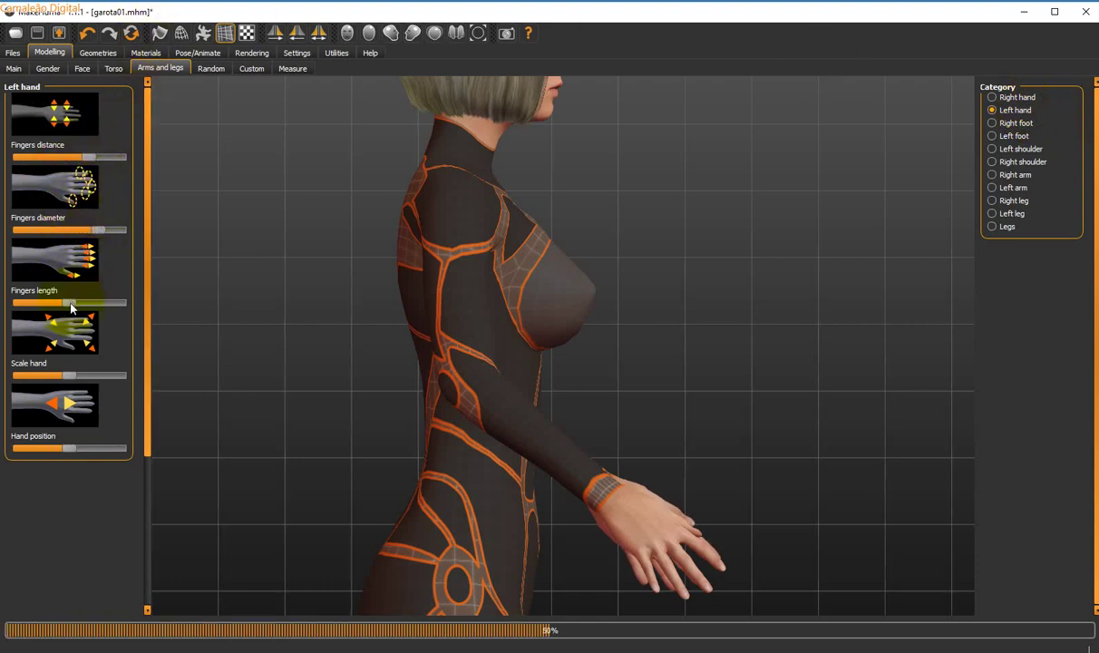
left_click_drag(69, 302, 91, 302)
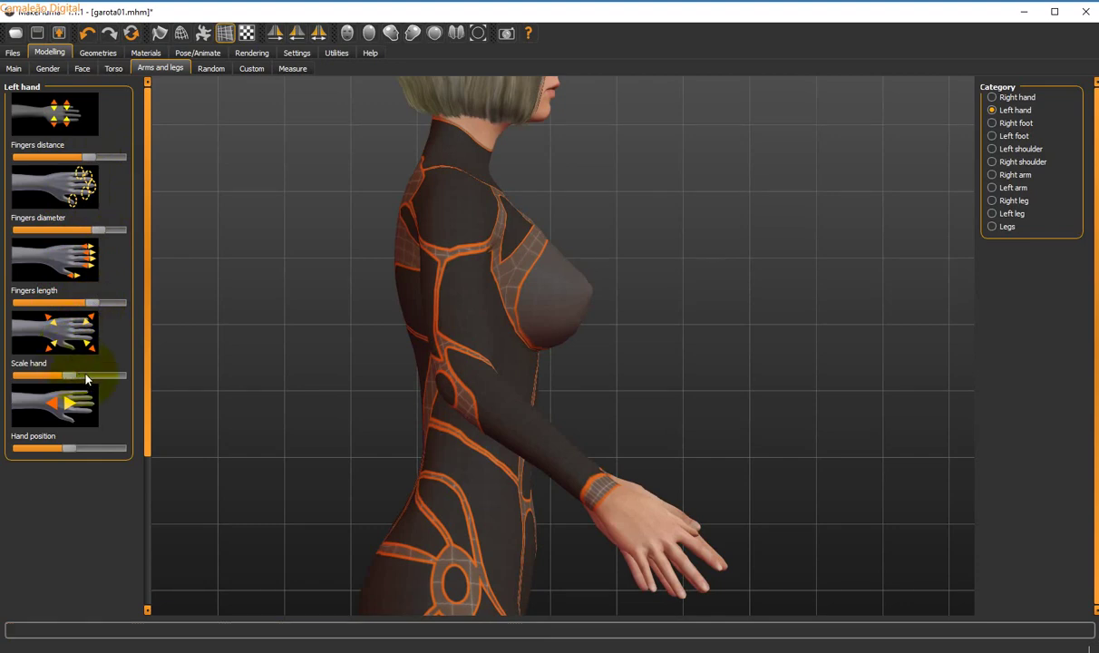
Set the left hand's Hand position to its maximum and try Scale hand near its maximum before lowering it close to its minimum
left_click_drag(70, 377, 108, 376)
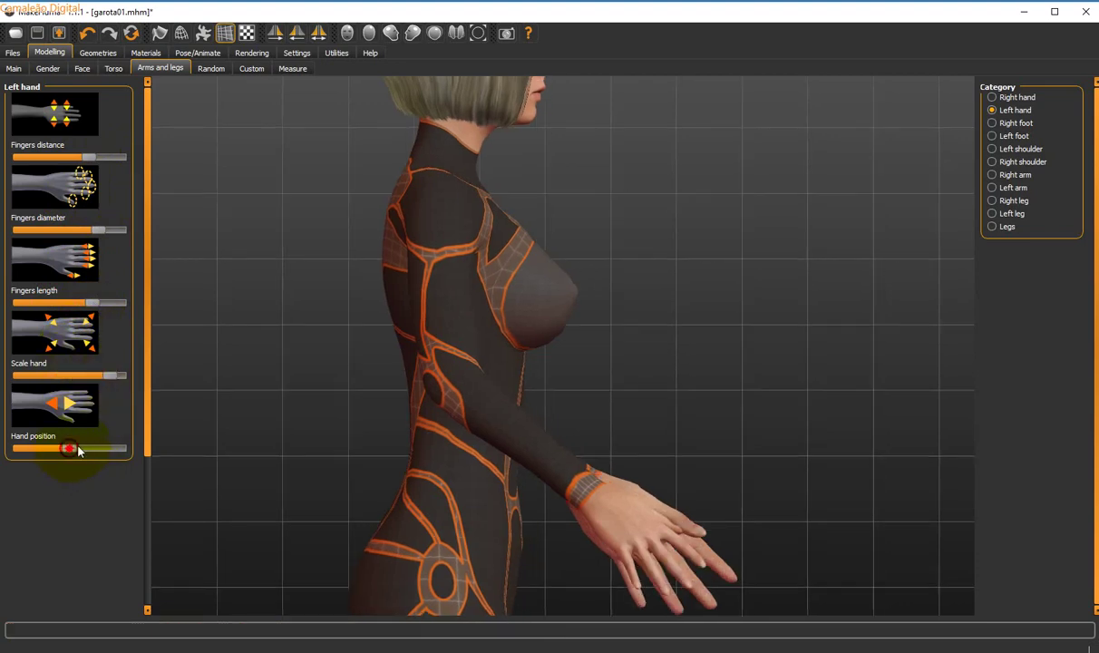
left_click_drag(78, 450, 191, 456)
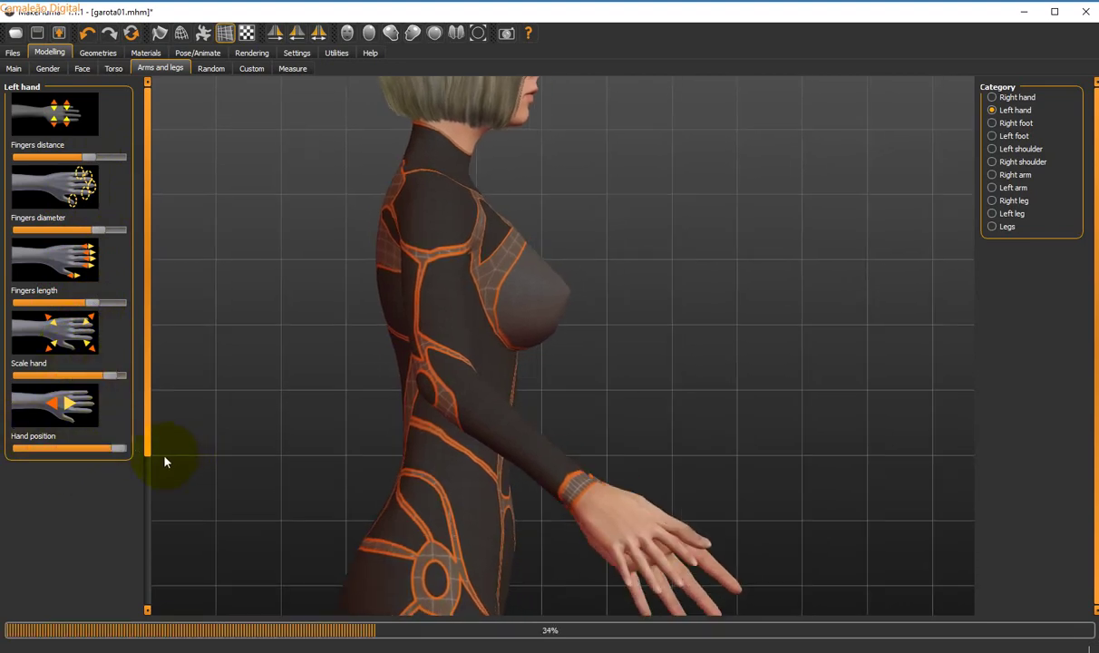
left_click_drag(111, 374, 26, 373)
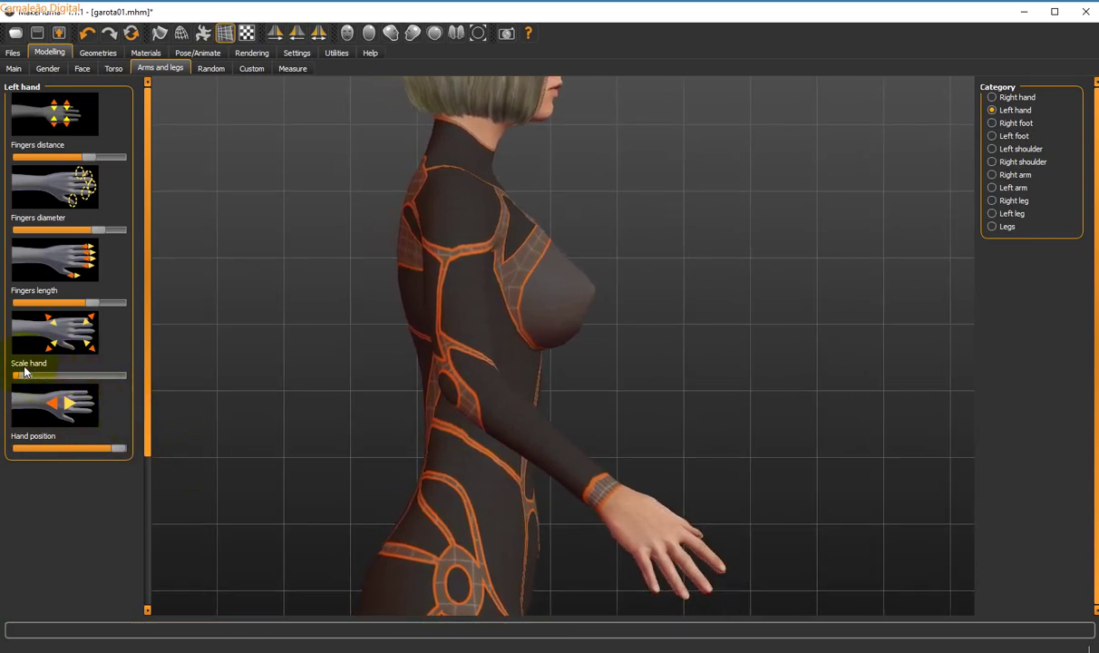
Open the Right foot parameters and bring the whole figure into front view
left_click(1013, 128)
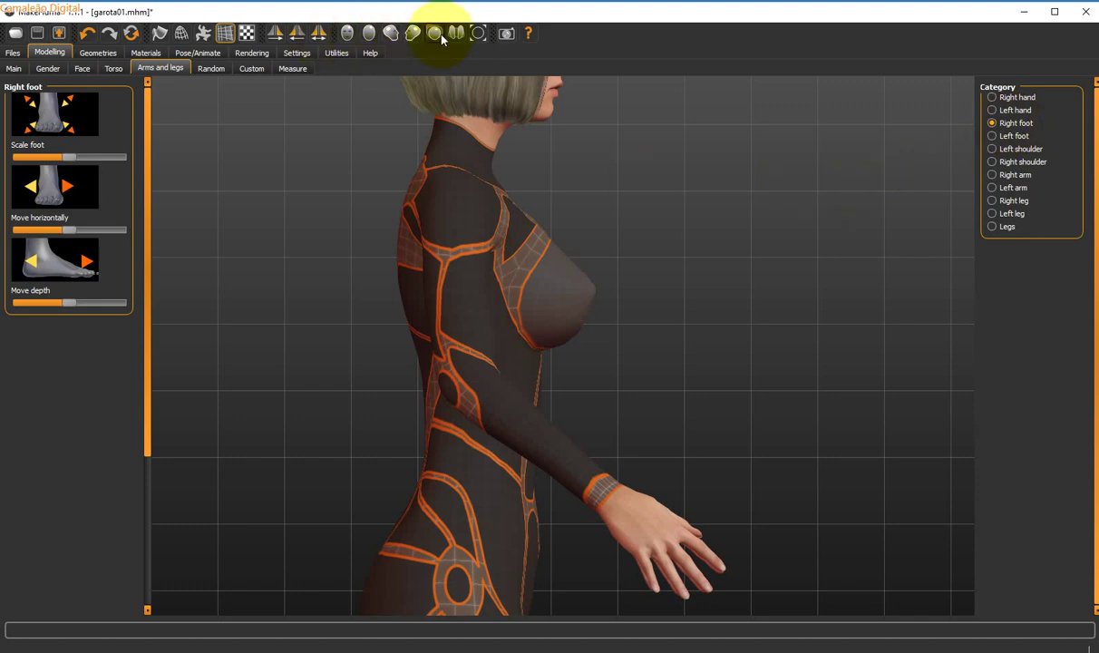
left_click(368, 34)
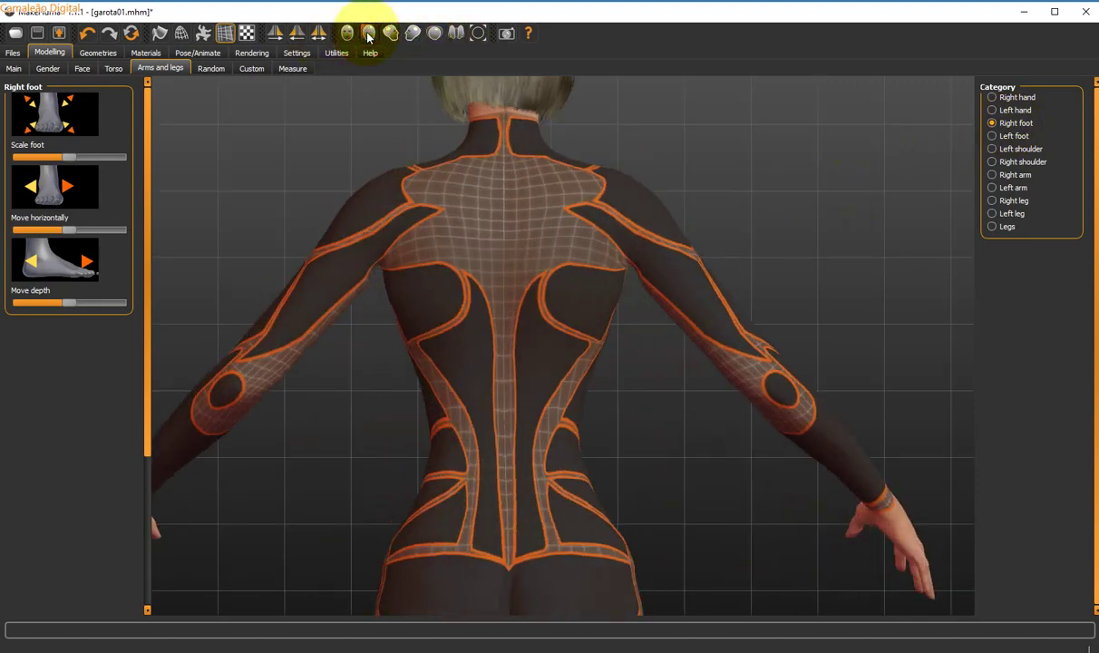
left_click(347, 34)
scroll(563, 344, "up", 3)
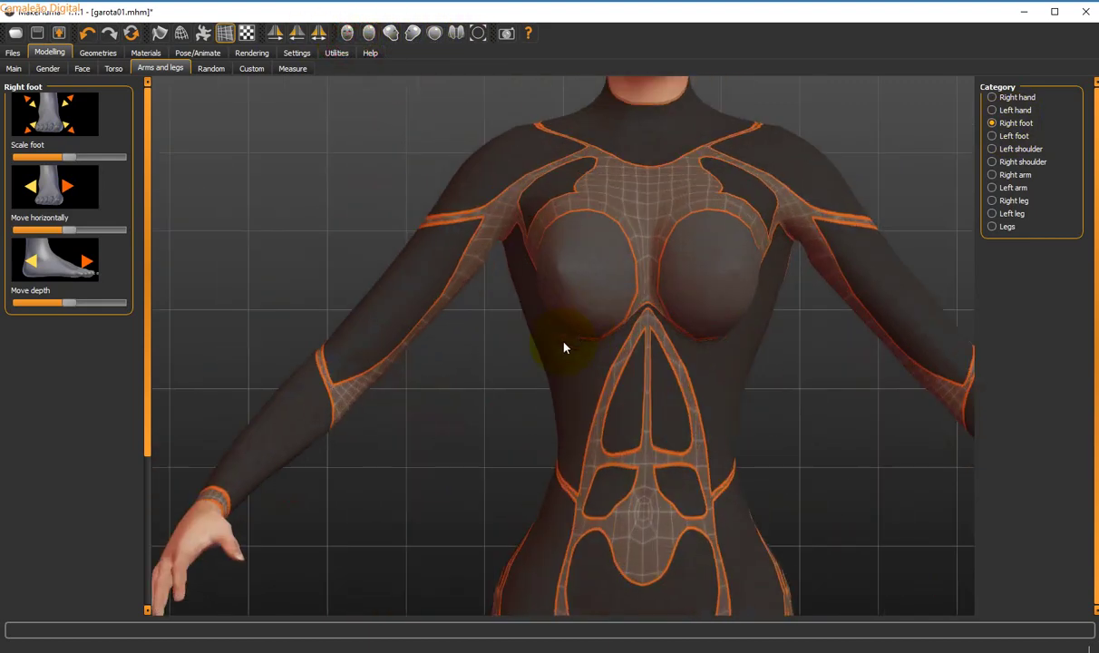
scroll(661, 447, "up", 1)
right_click(695, 530)
mouse_move(790, 375)
left_mouse_down()
mouse_move(795, 459)
mouse_move(802, 430)
left_mouse_up()
scroll(801, 437, "up", 2)
scroll(827, 233, "down", 10)
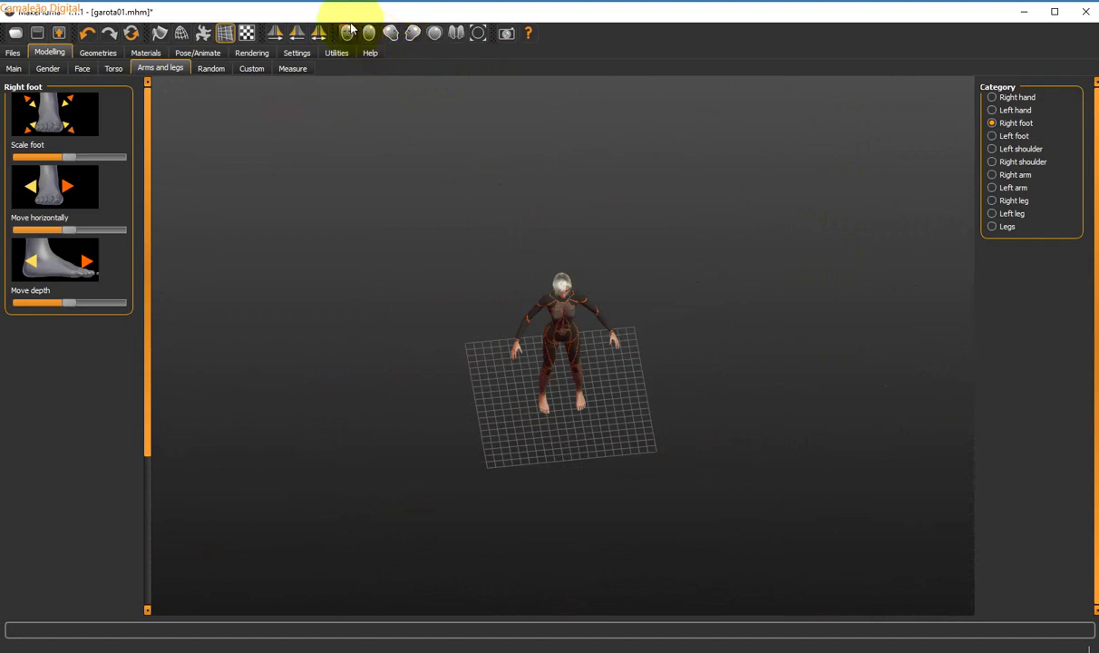
left_click(347, 34)
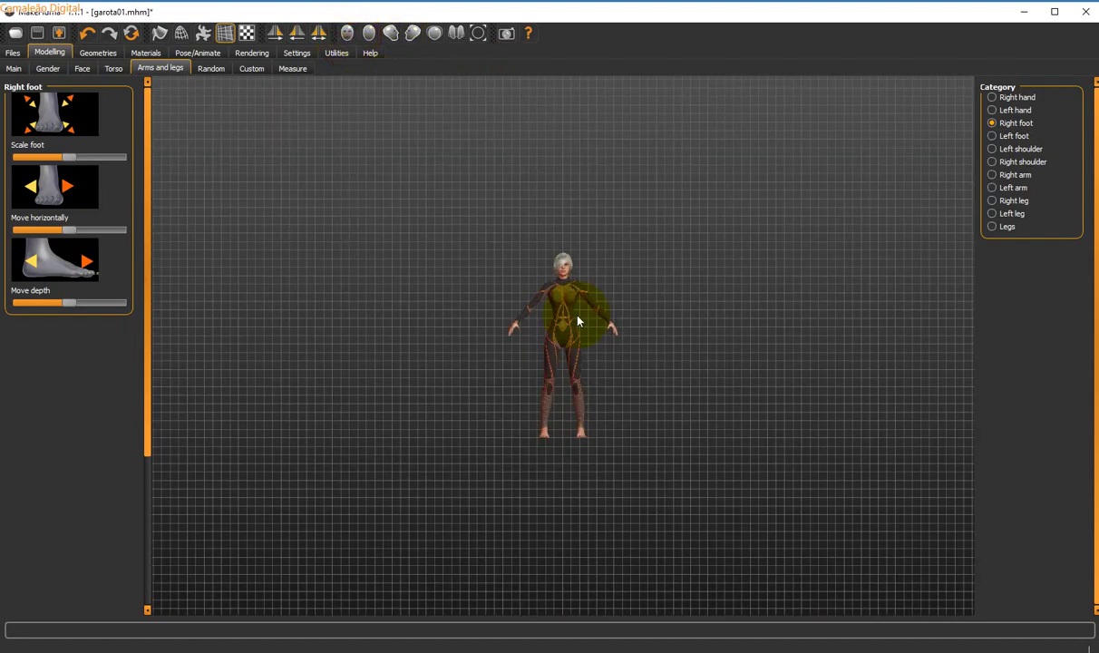
Examine the figure's legs and feet up close, from the front and from below
scroll(578, 316, "up", 5)
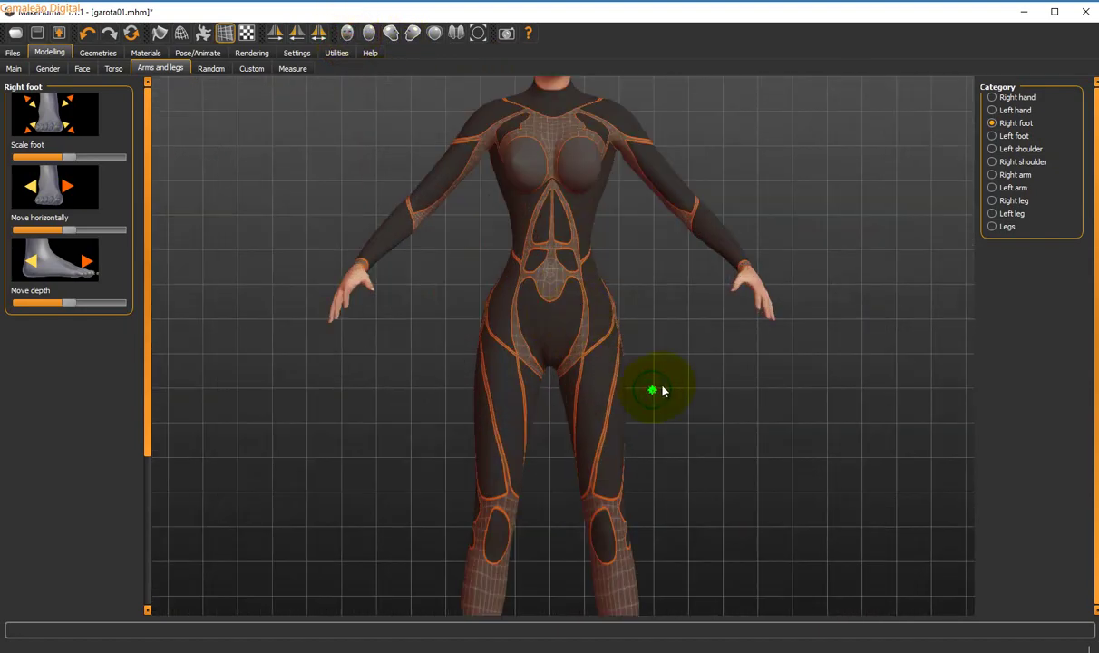
scroll(680, 344, "down", 7)
scroll(652, 385, "up", 7)
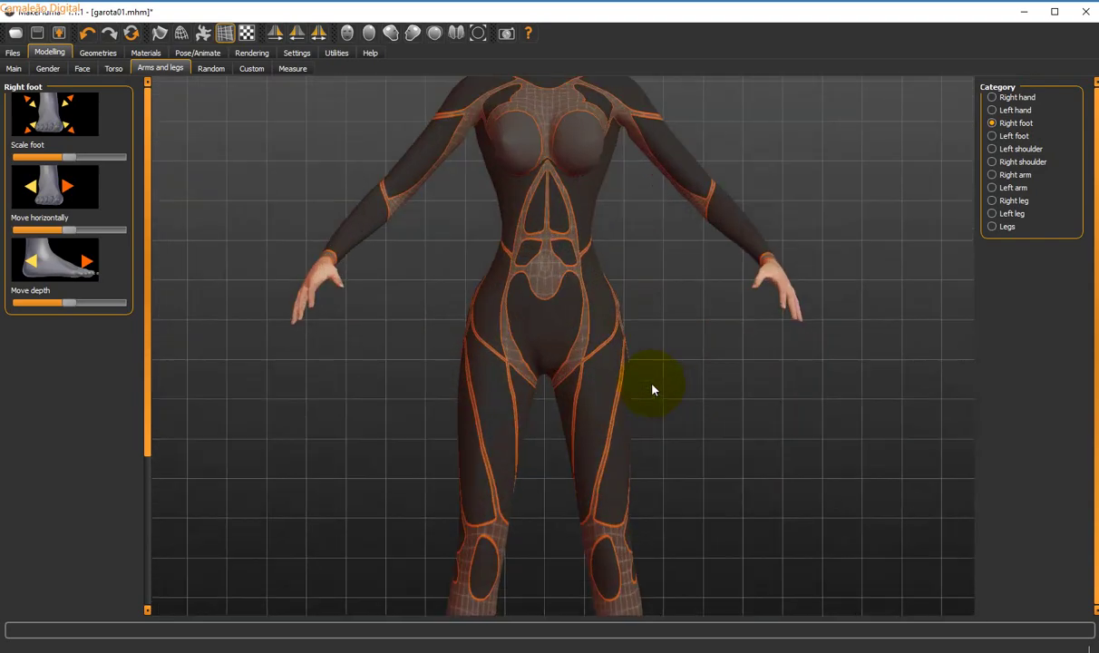
right_click_drag(654, 385, 727, 385)
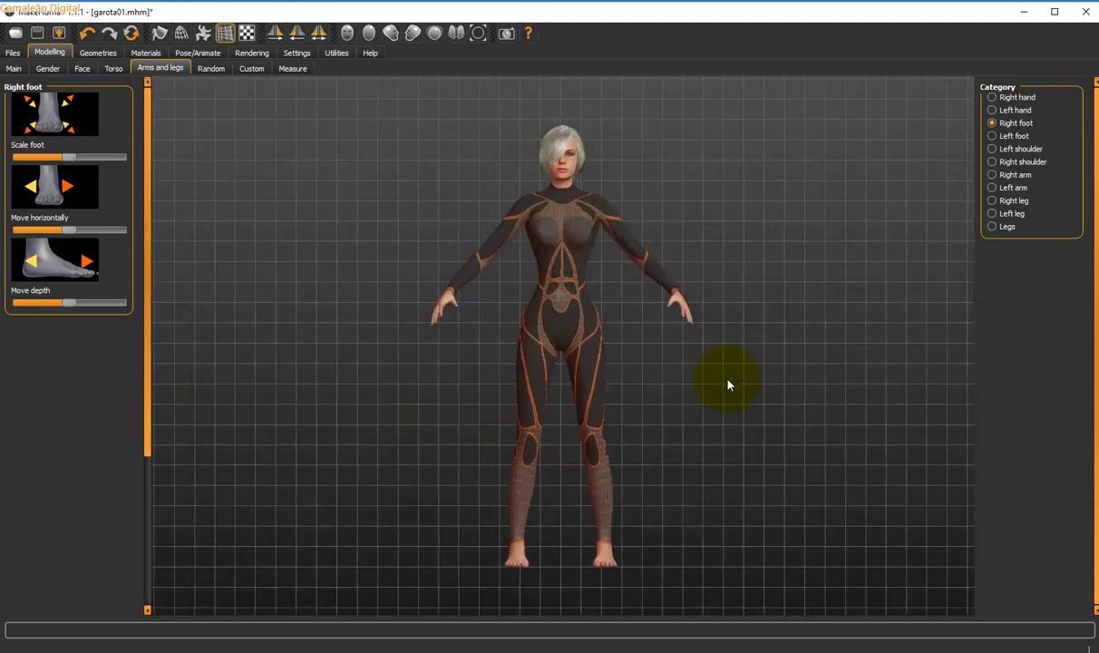
right_click_drag(625, 558, 518, 512)
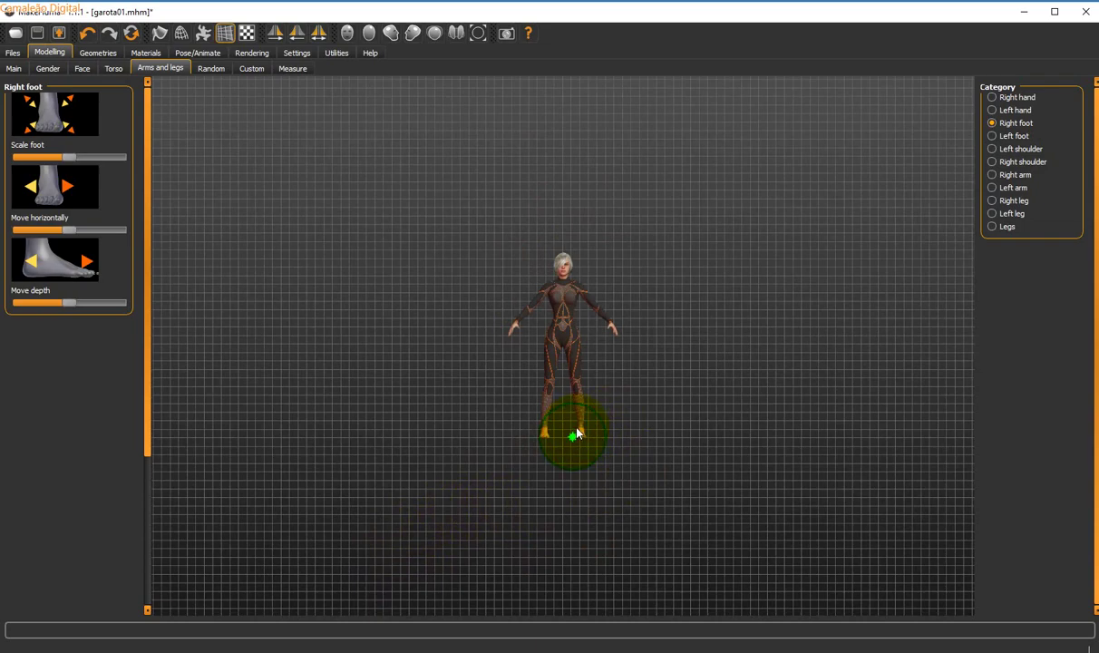
right_click_drag(576, 434, 533, 635)
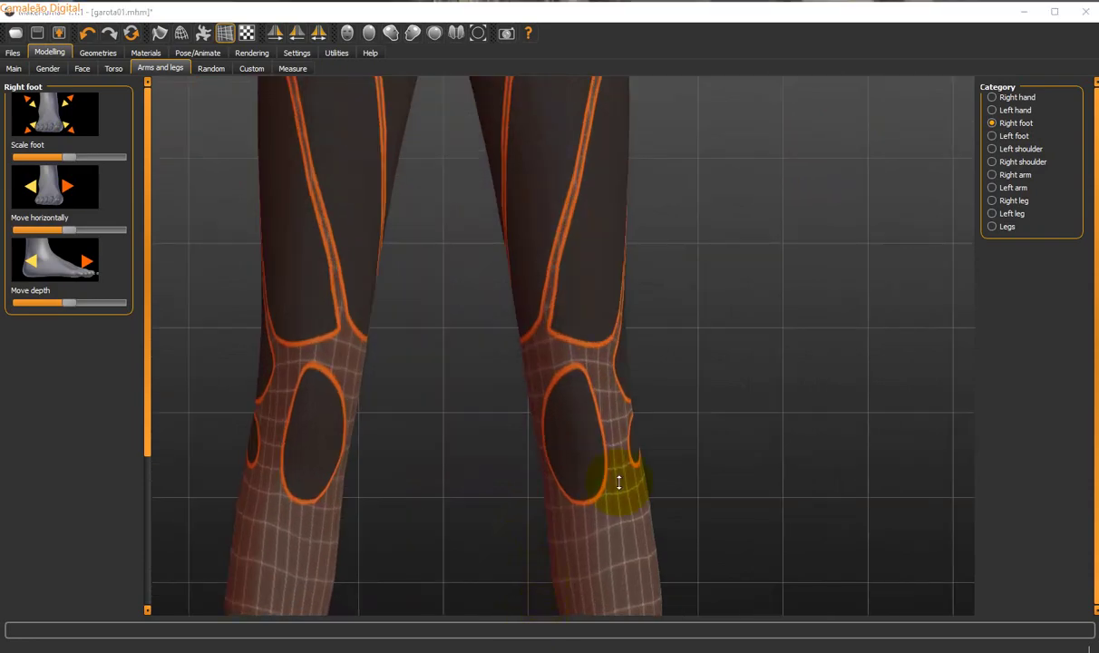
right_click_drag(618, 481, 664, 444)
left_click_drag(679, 463, 751, 451)
left_click_drag(622, 447, 623, 370)
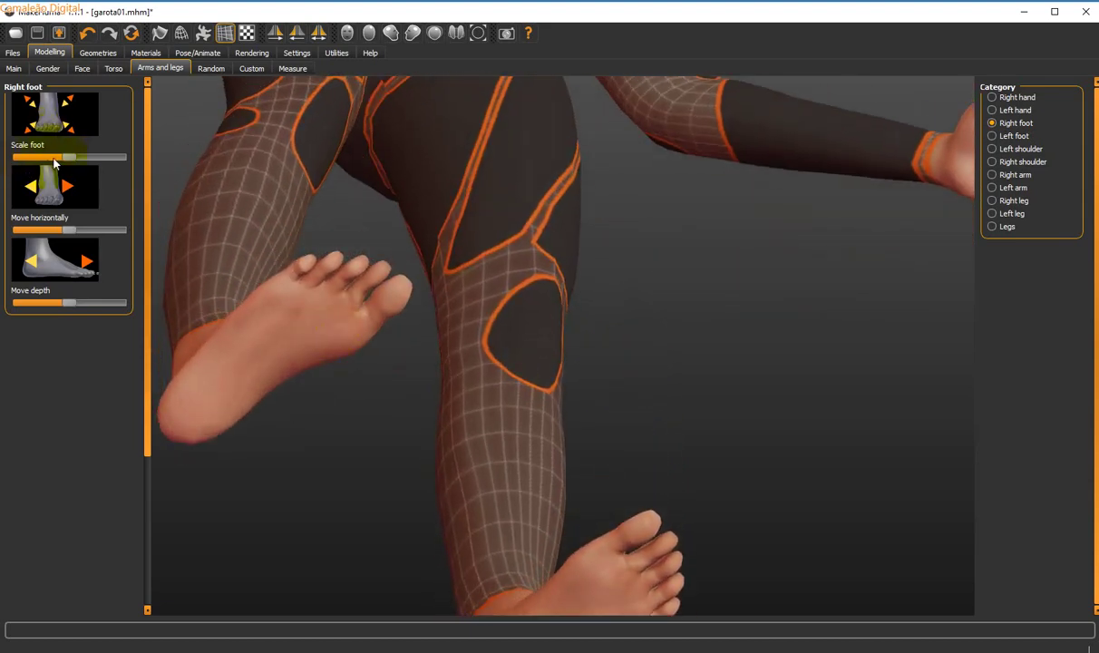
Try the right foot's Scale foot well above the middle, then undo the change
left_click_drag(64, 163, 106, 137)
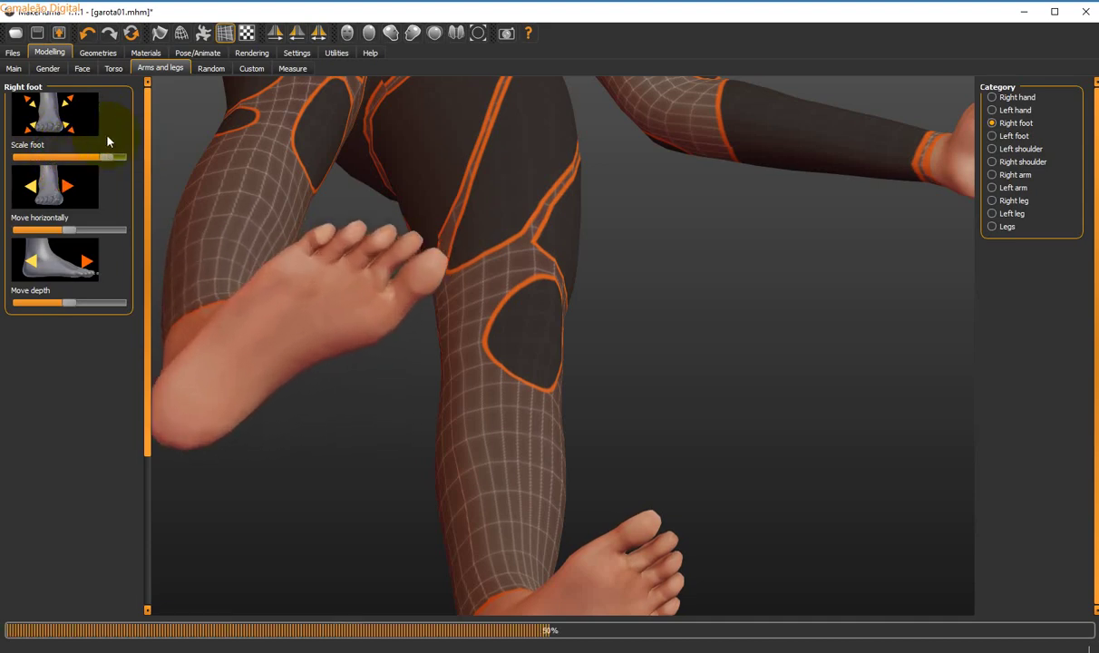
key("ctrl+z")
Look at the lower right leg from the back and side, down to a close side view of the foot
left_click_drag(362, 159, 385, 198)
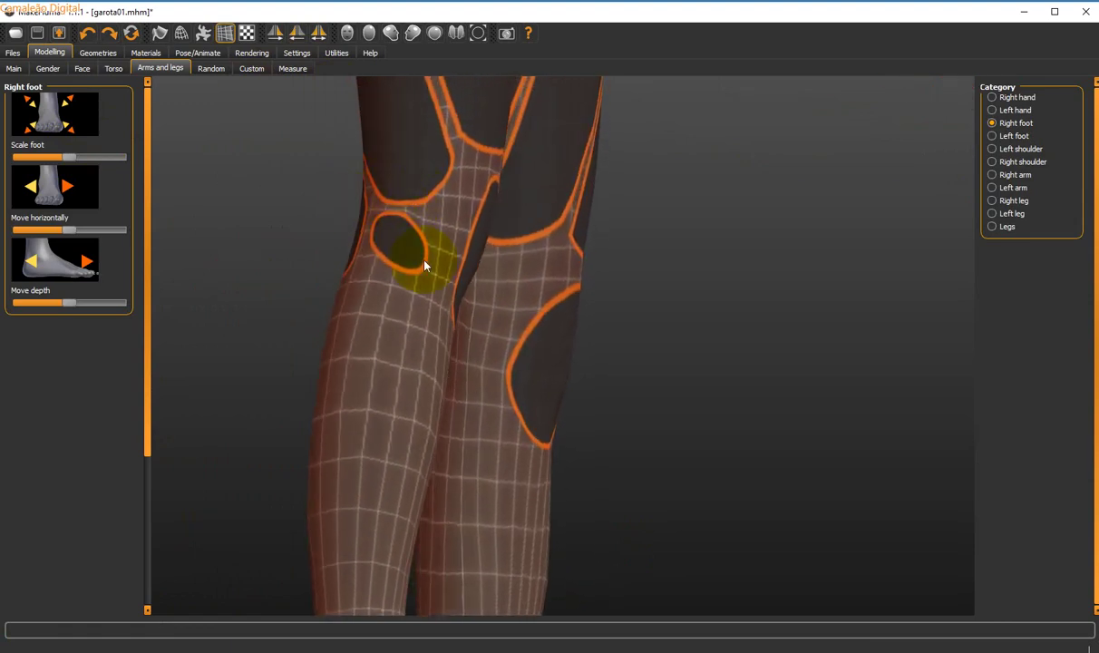
left_click_drag(424, 265, 470, 285)
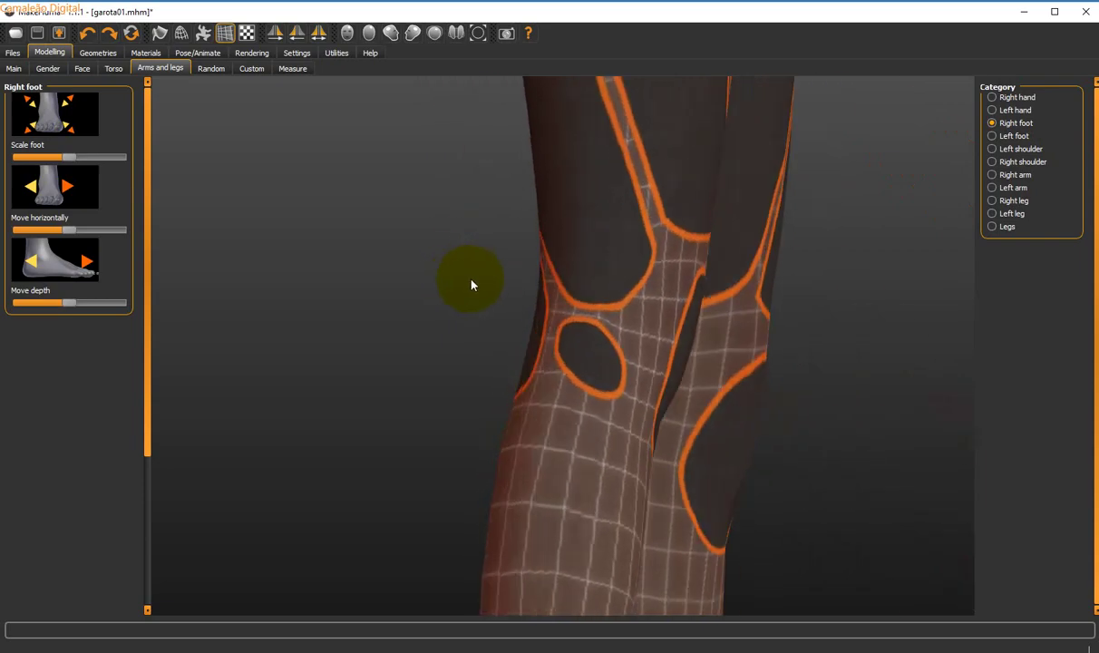
left_click(368, 33)
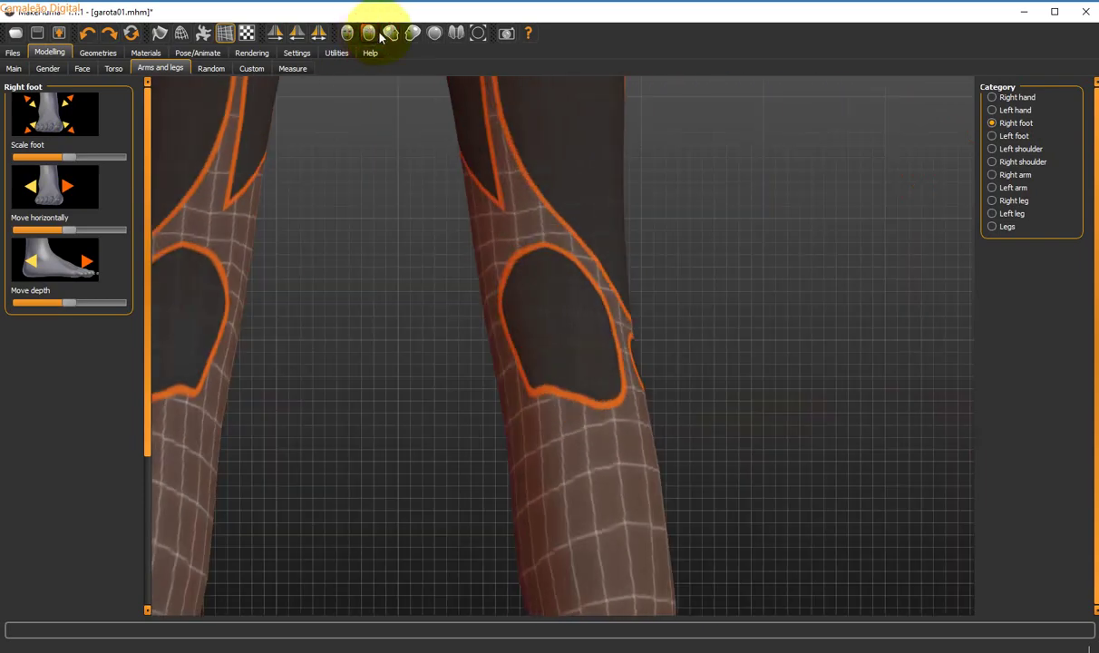
left_click(390, 33)
left_click_drag(485, 222, 530, 232)
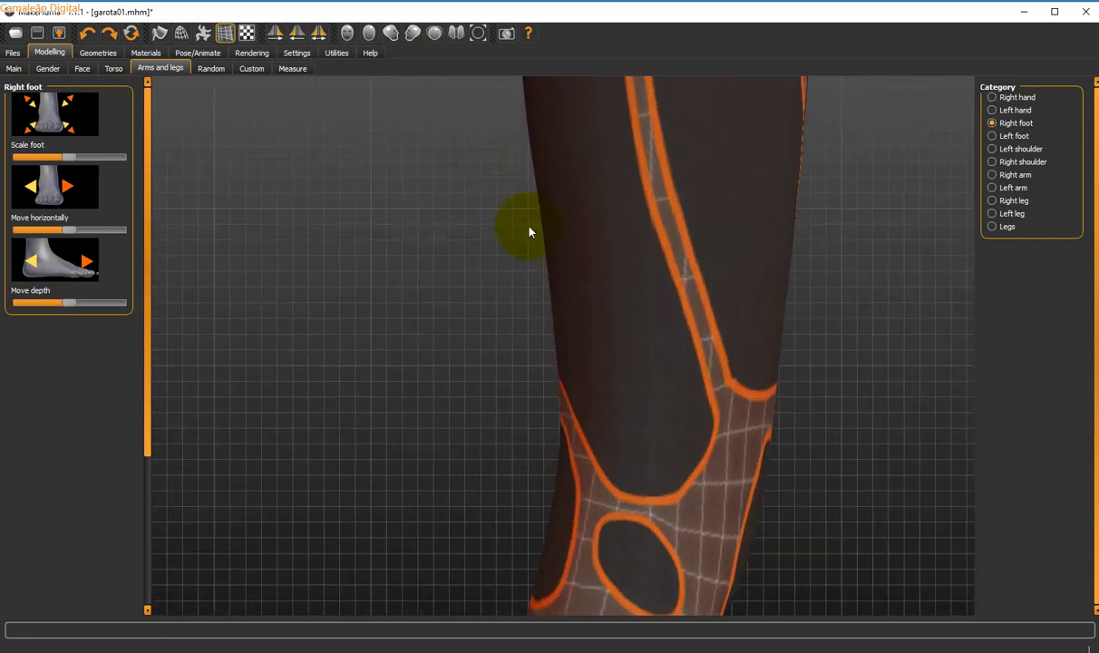
left_click_drag(585, 559, 607, 308)
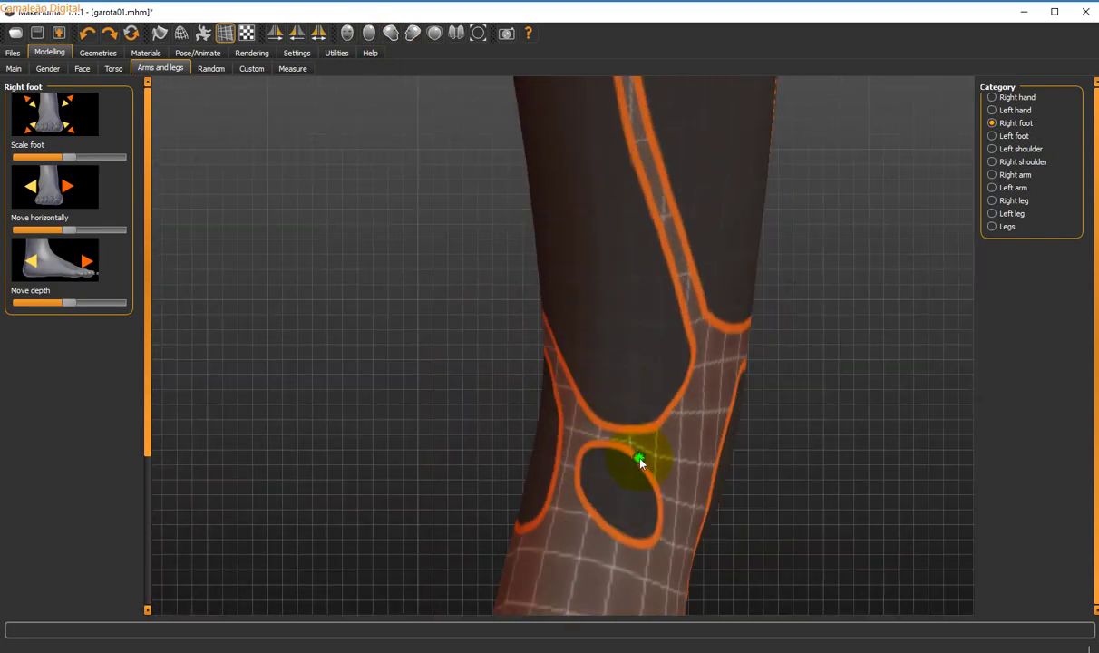
left_click_drag(639, 462, 707, 305)
left_click_drag(657, 426, 684, 254)
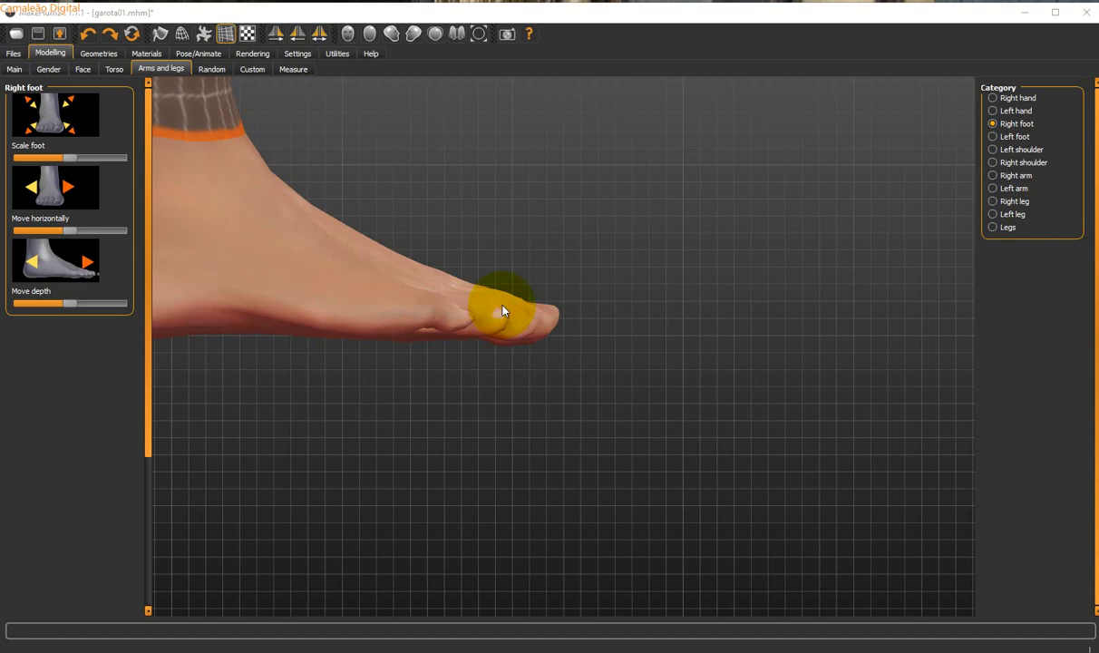
Examine the right foot's toes and heel from several angles, ending in an exact side view
left_click_drag(503, 312, 445, 324)
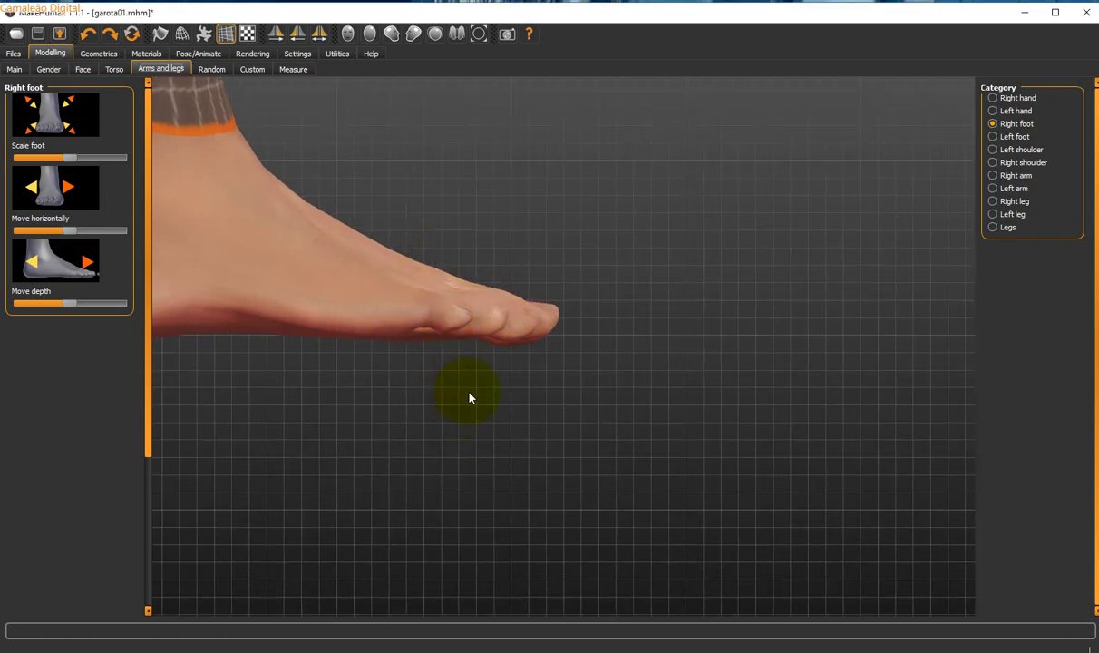
scroll(469, 393, "up", 1)
left_click(569, 398)
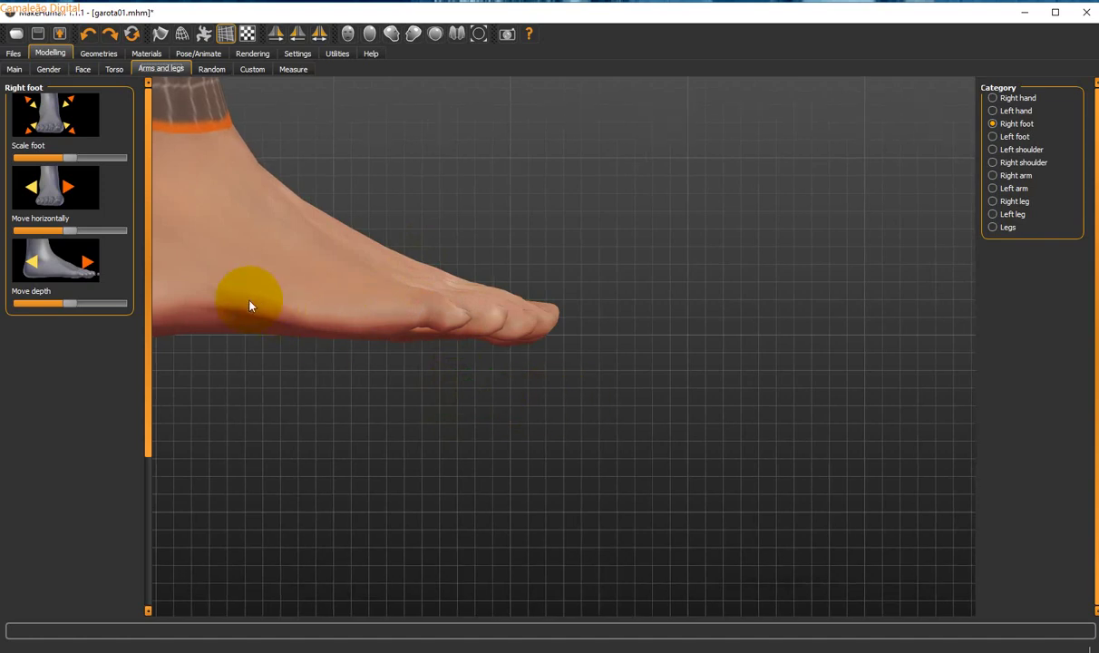
left_click_drag(251, 307, 281, 288)
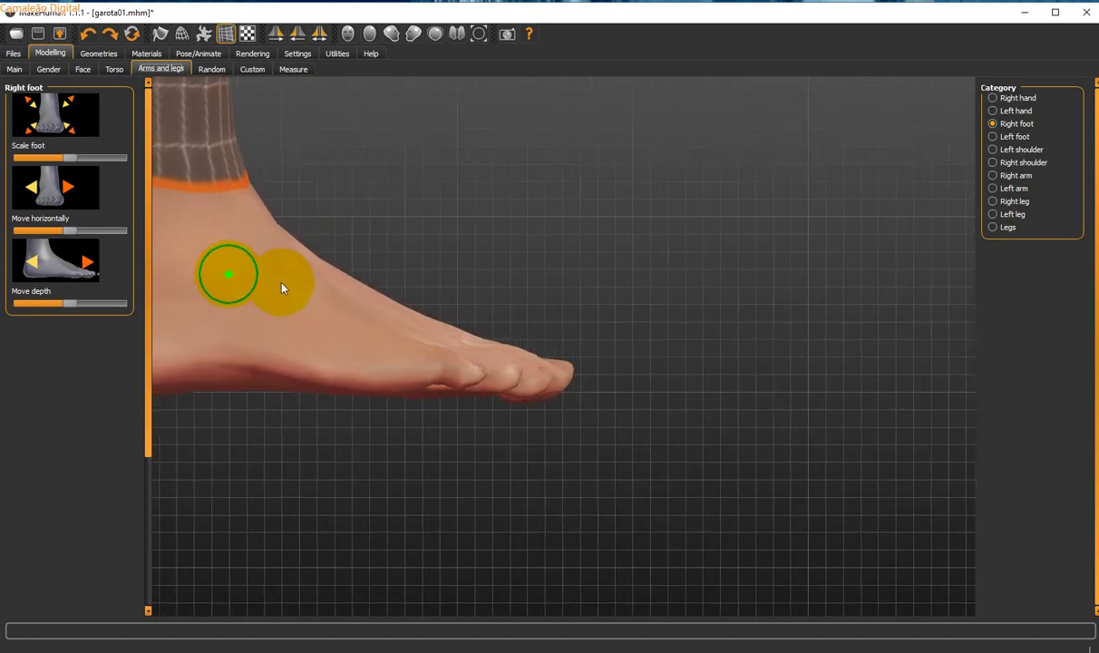
left_click(229, 309)
left_click(411, 487)
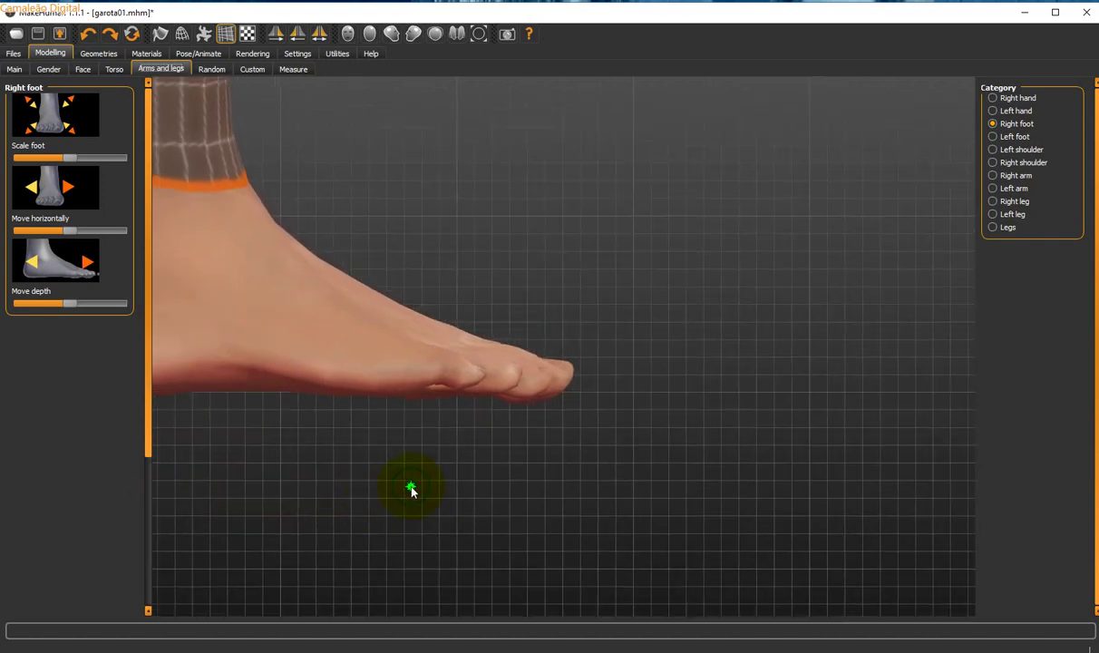
left_click(510, 443)
mouse_move(314, 351)
left_mouse_down()
mouse_move(237, 392)
mouse_move(358, 385)
mouse_move(421, 397)
mouse_move(420, 385)
mouse_move(642, 342)
left_mouse_up()
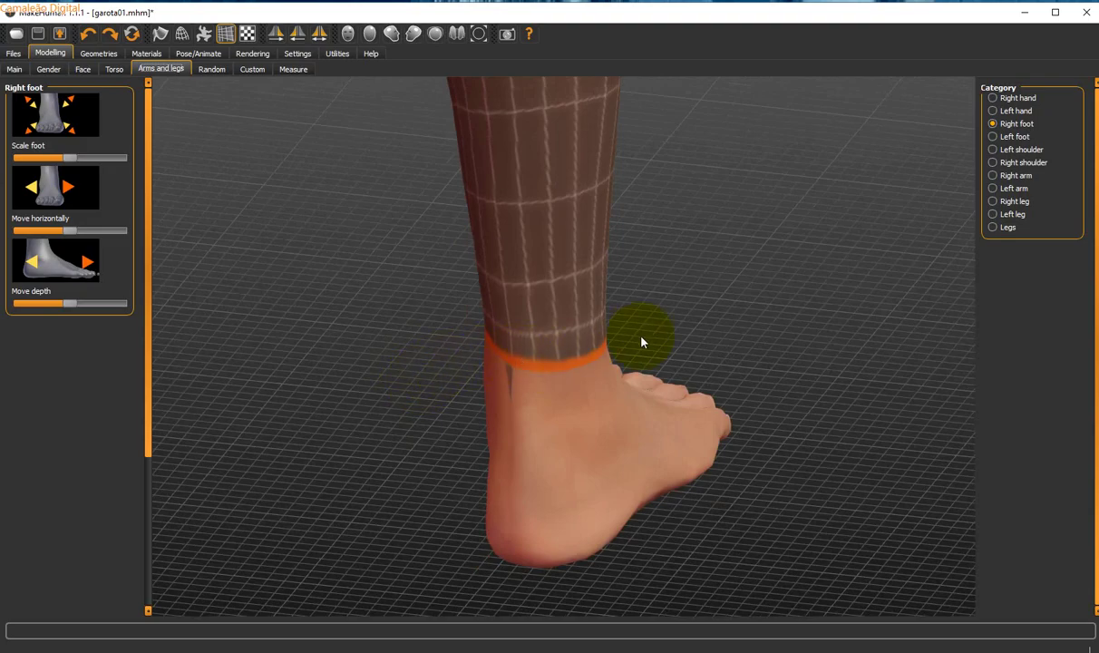
left_click_drag(517, 208, 392, 231)
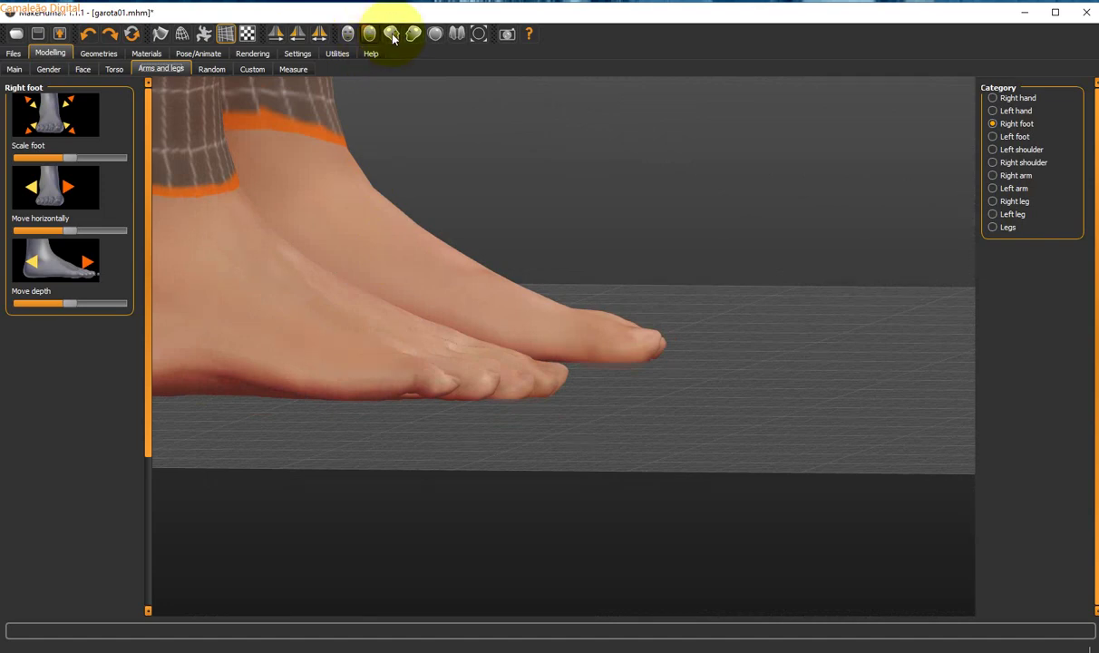
left_click(391, 33)
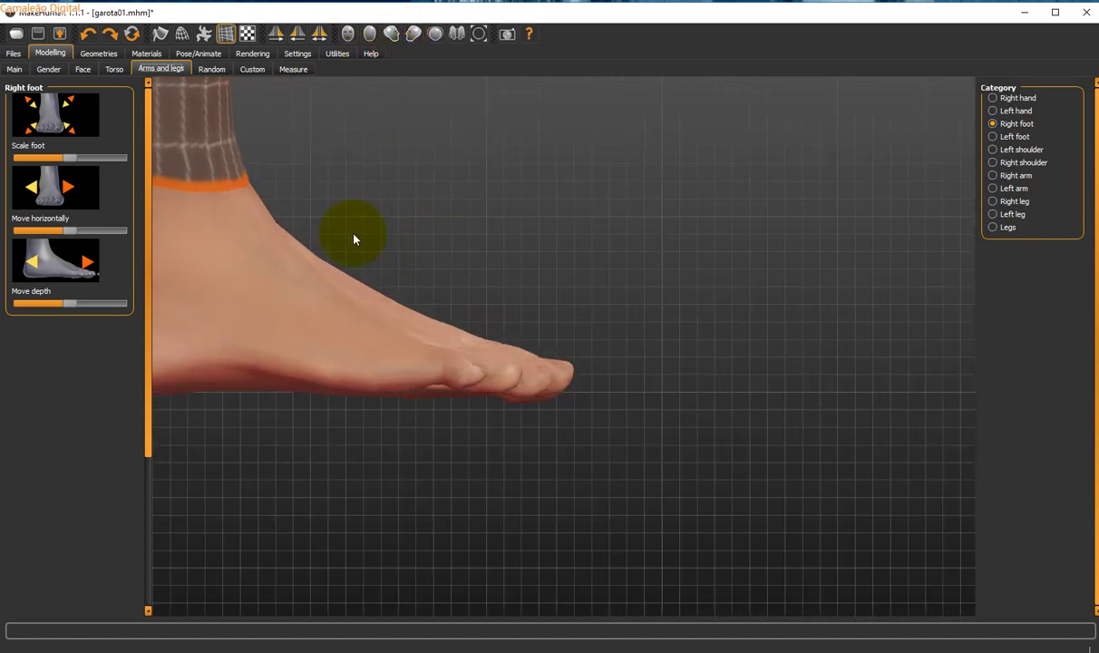
Turn on Symmetry and frame the entire right foot in side view
left_click(321, 34)
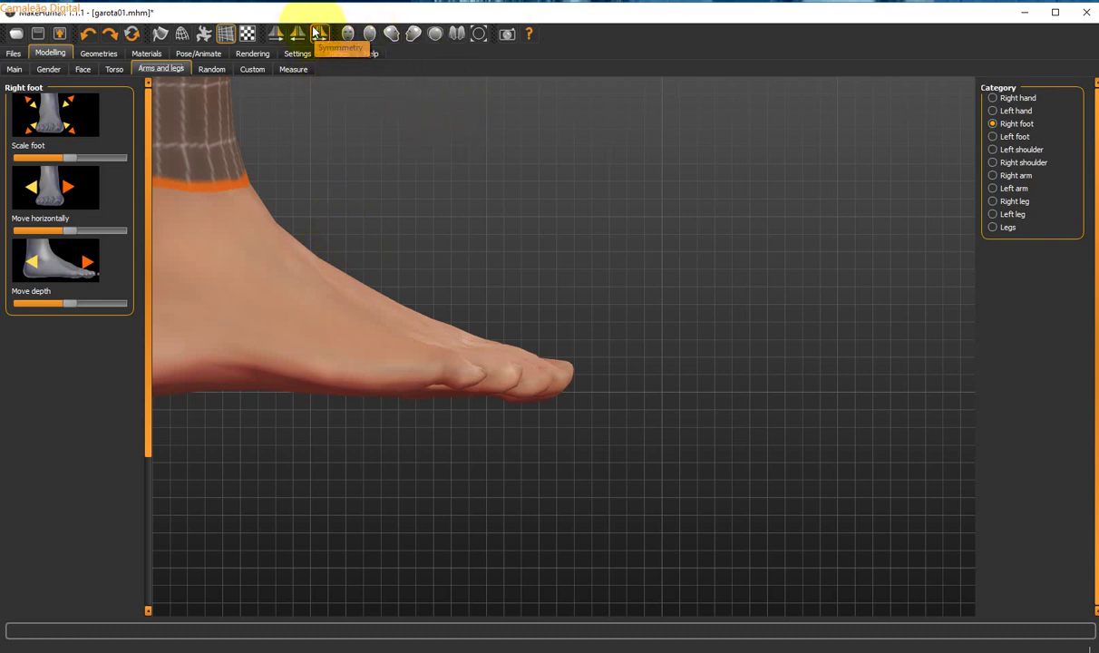
left_click(369, 34)
left_click(349, 36)
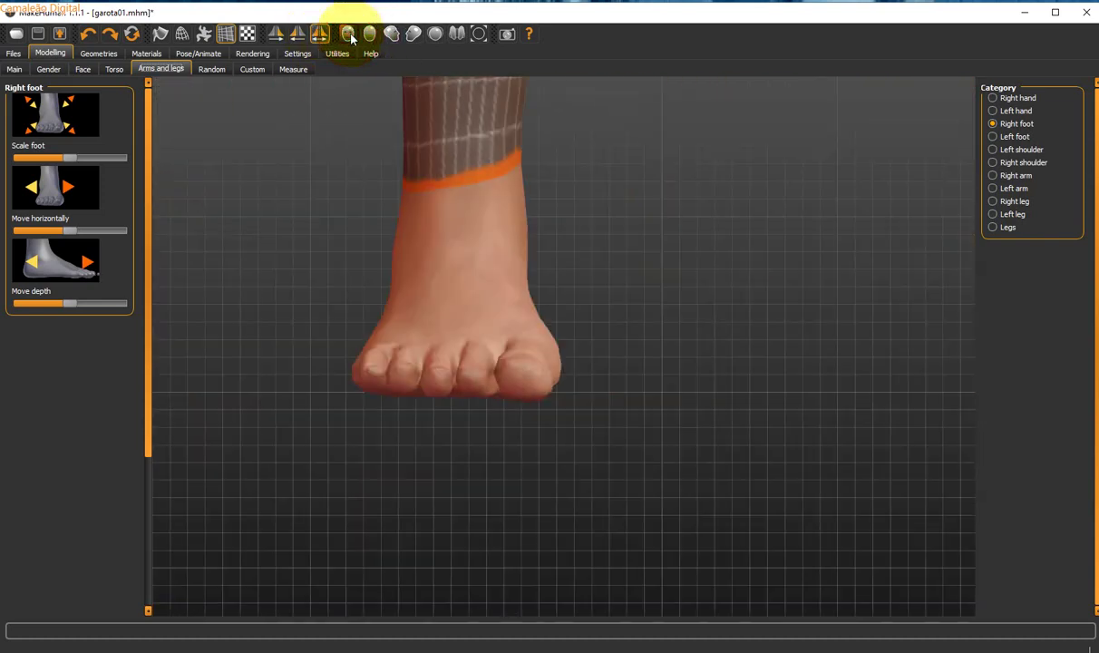
left_click(391, 35)
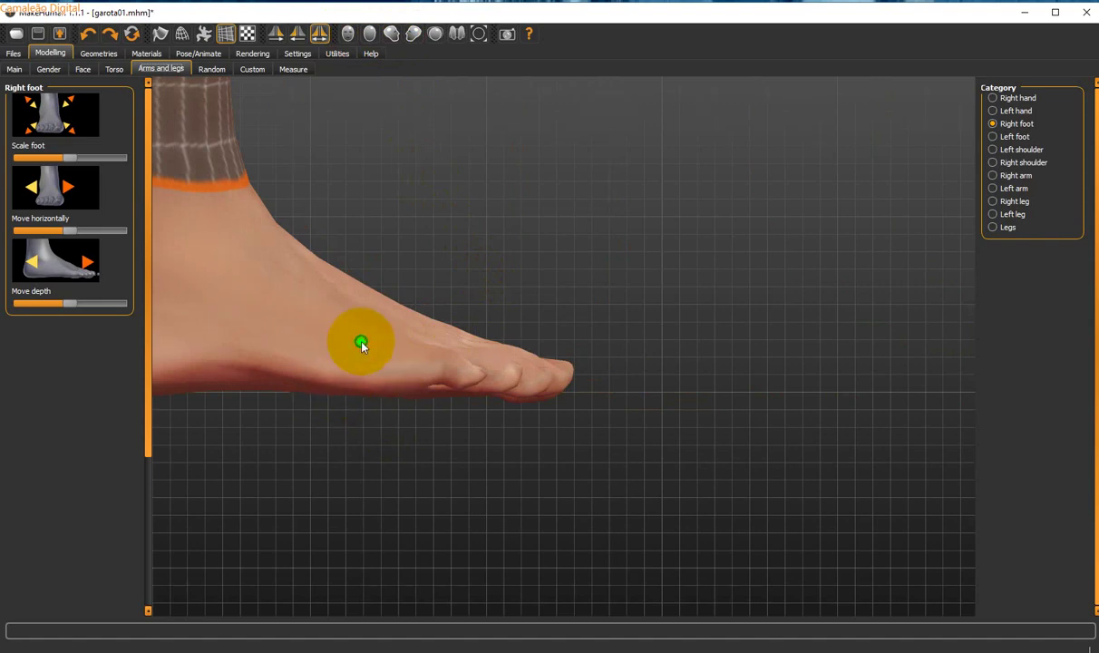
left_click_drag(361, 344, 253, 369)
left_click(317, 330)
left_click_drag(185, 353, 167, 358)
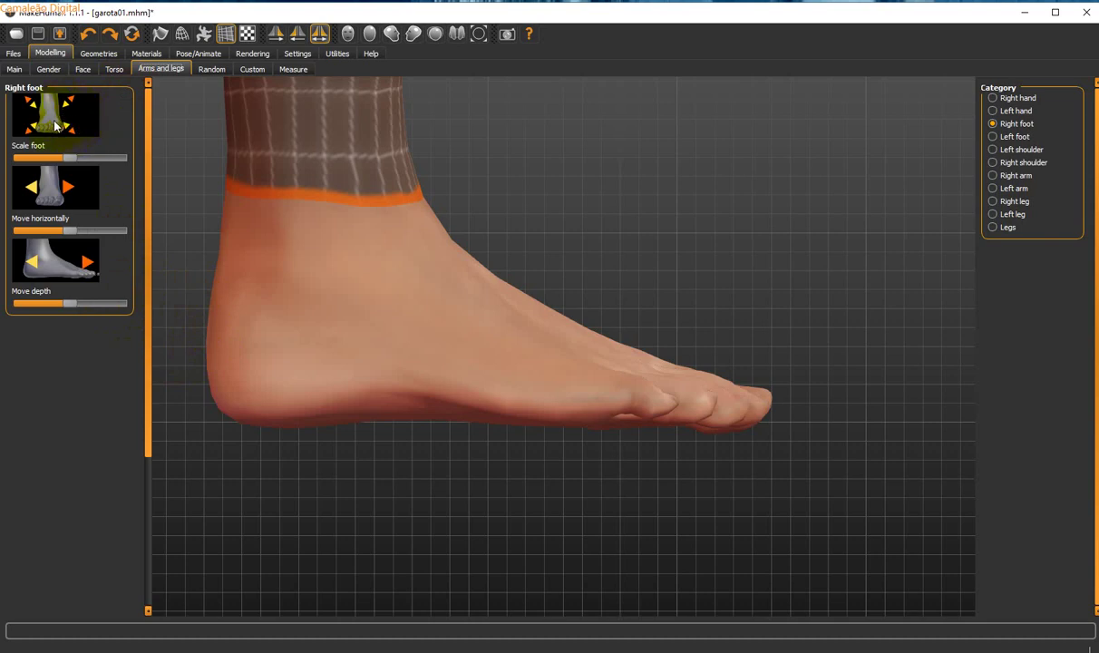
Raise Scale foot well above the middle with Symmetry on, and compare both feet from the front
left_click(1016, 127)
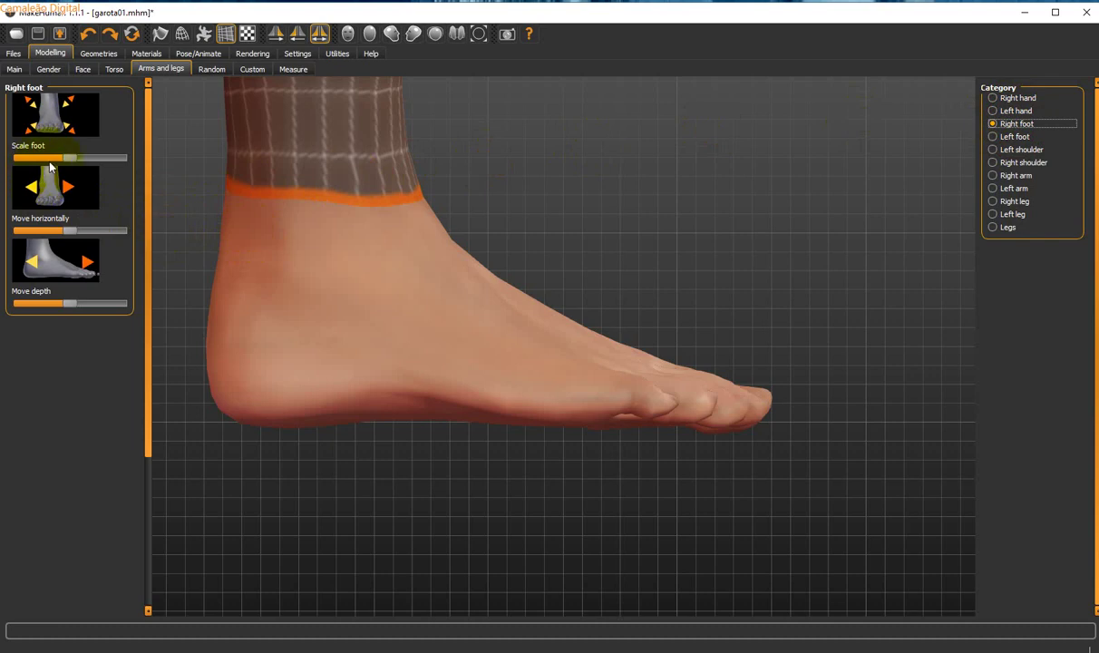
left_click_drag(49, 163, 104, 172)
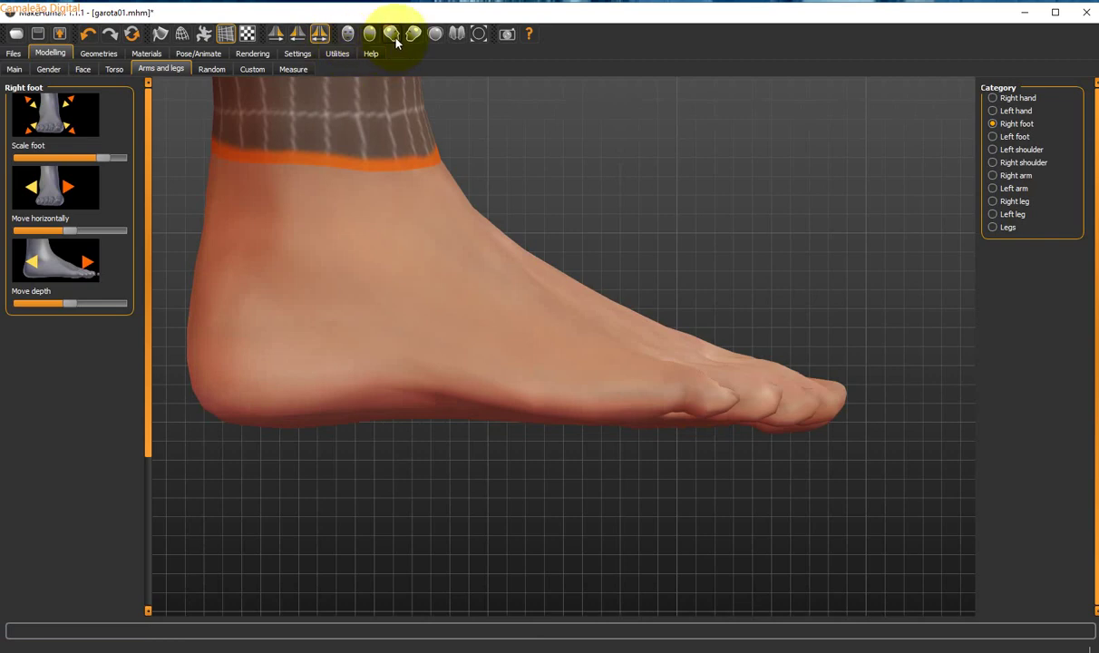
left_click(347, 34)
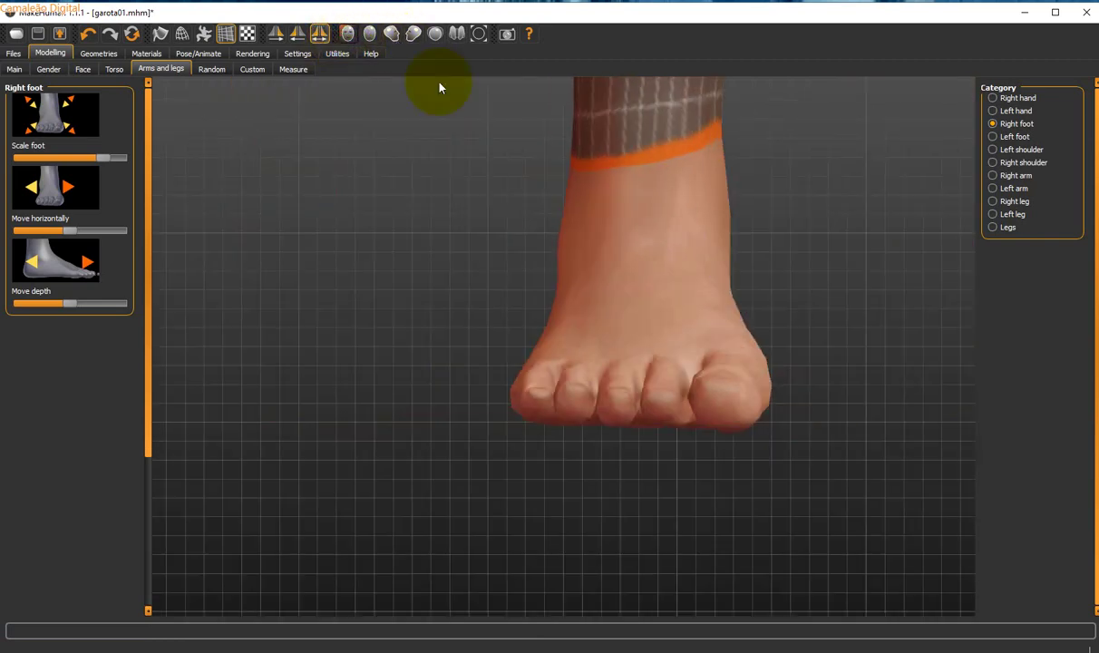
scroll(785, 207, "up", 2)
scroll(785, 207, "down", 5)
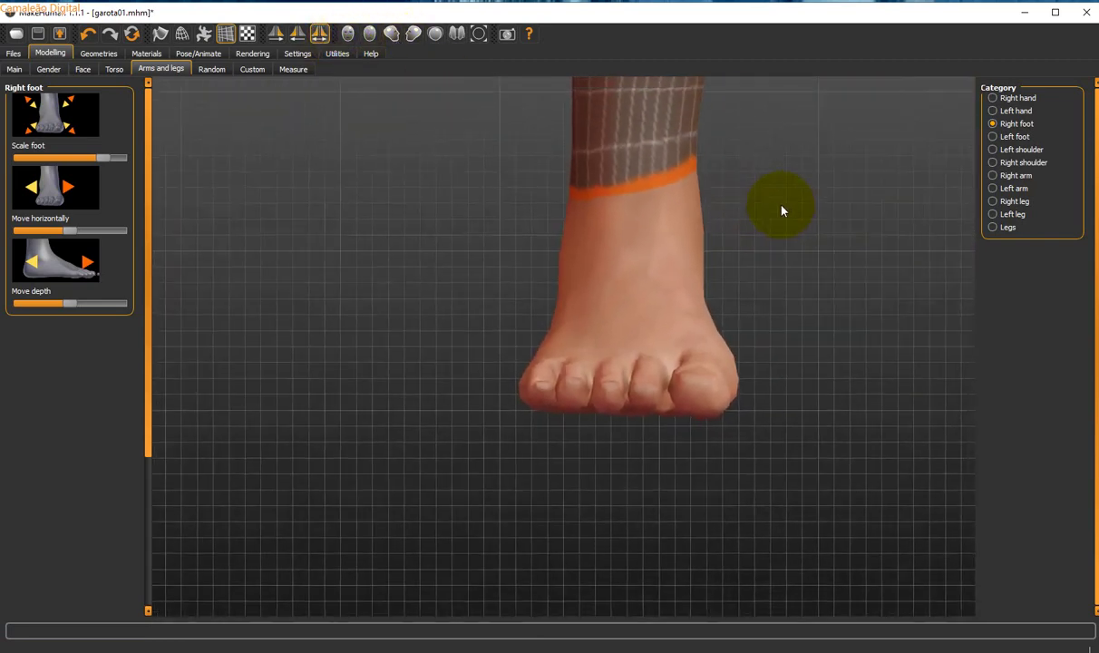
scroll(781, 210, "down", 6)
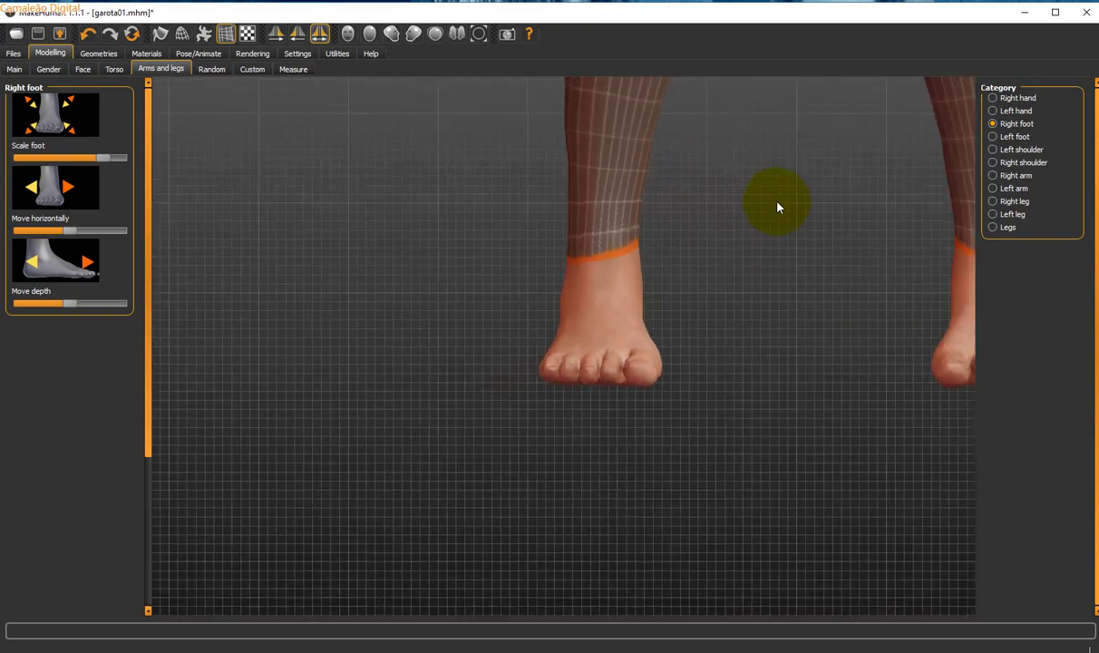
scroll(777, 207, "down", 2)
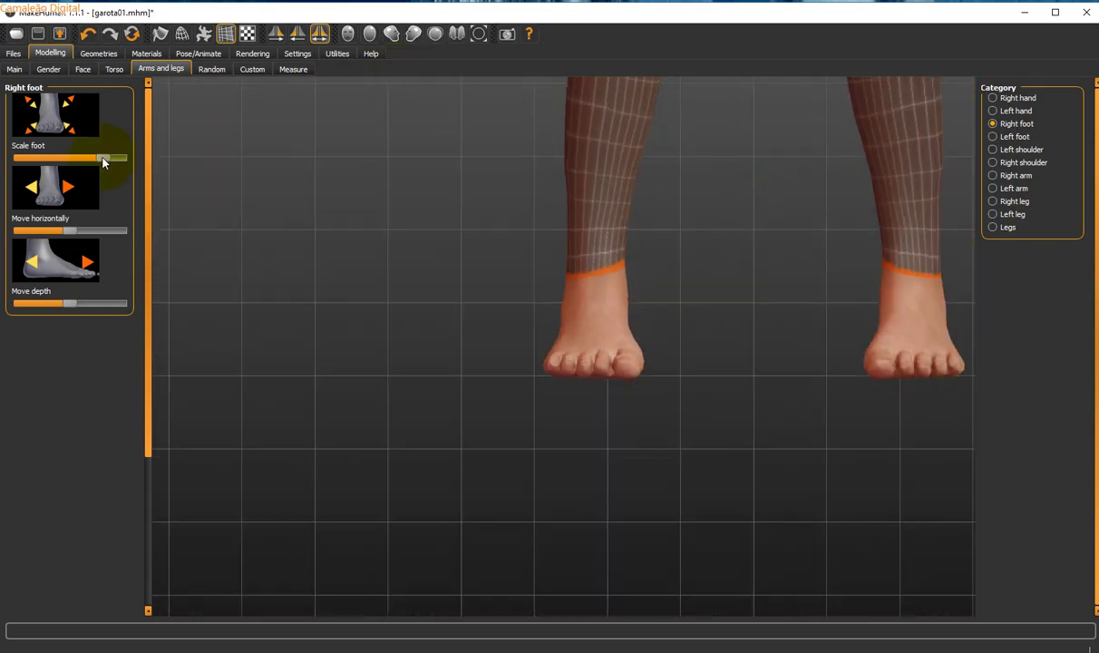
Raise the right foot's Scale foot to its maximum and Move horizontally to about three quarters, checking the feet from side and front
left_click_drag(102, 162, 191, 177)
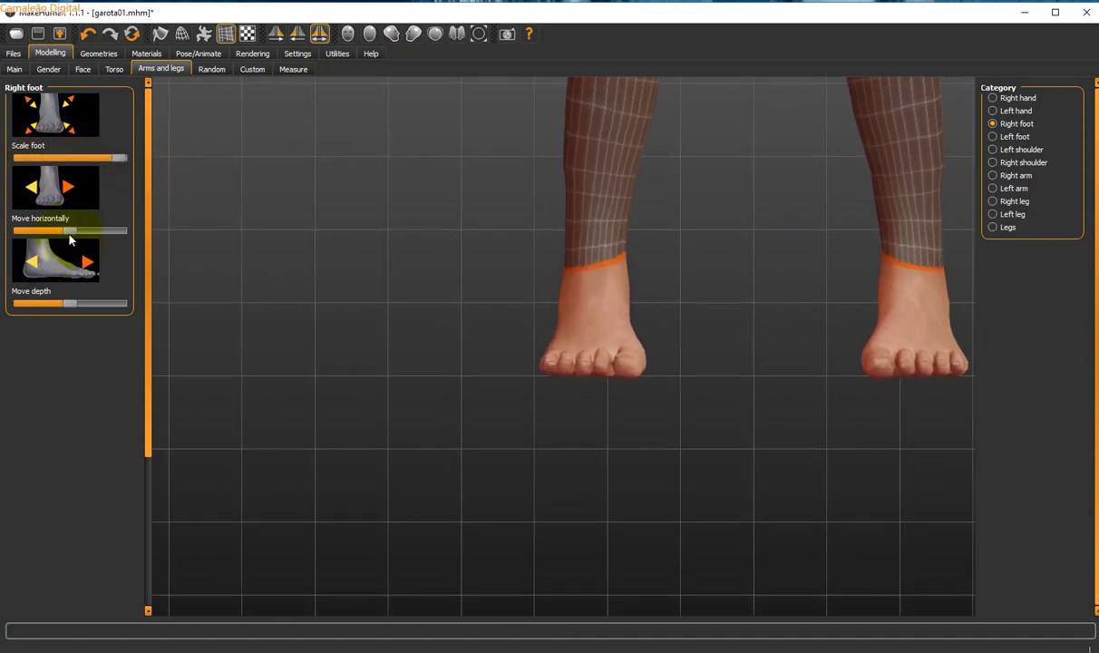
left_click_drag(70, 232, 96, 232)
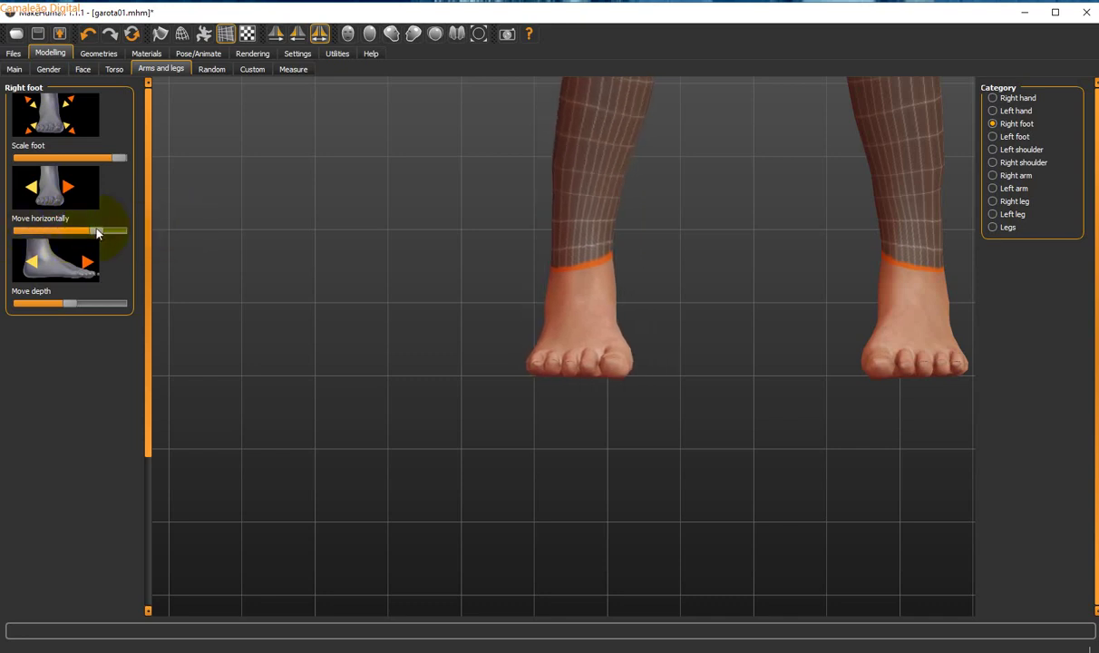
left_click(412, 36)
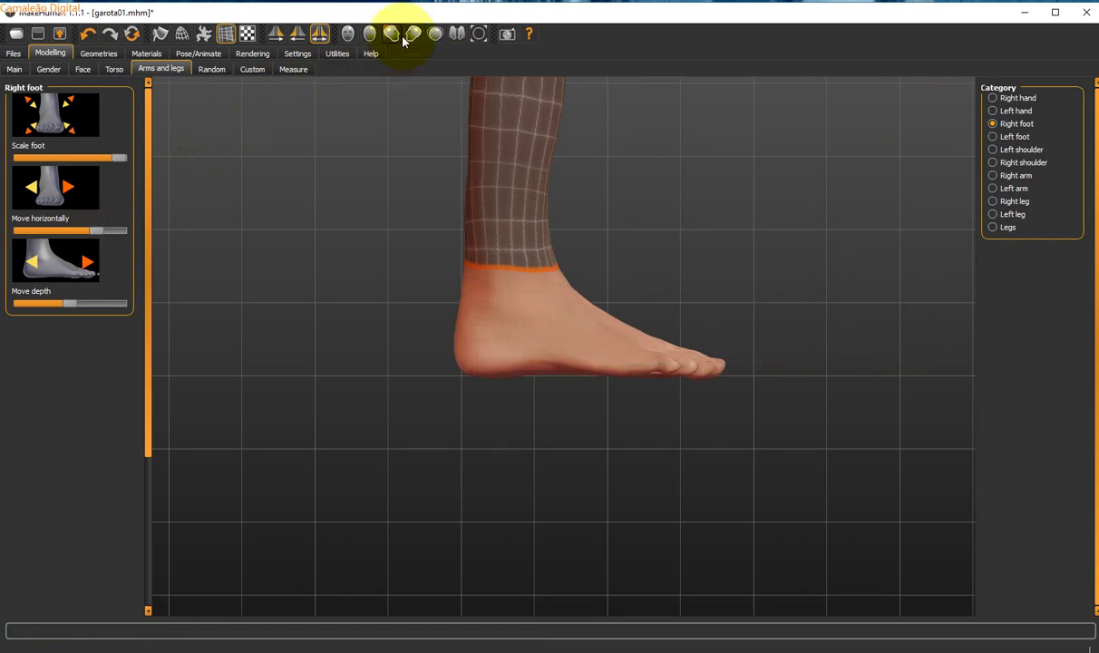
left_click(349, 40)
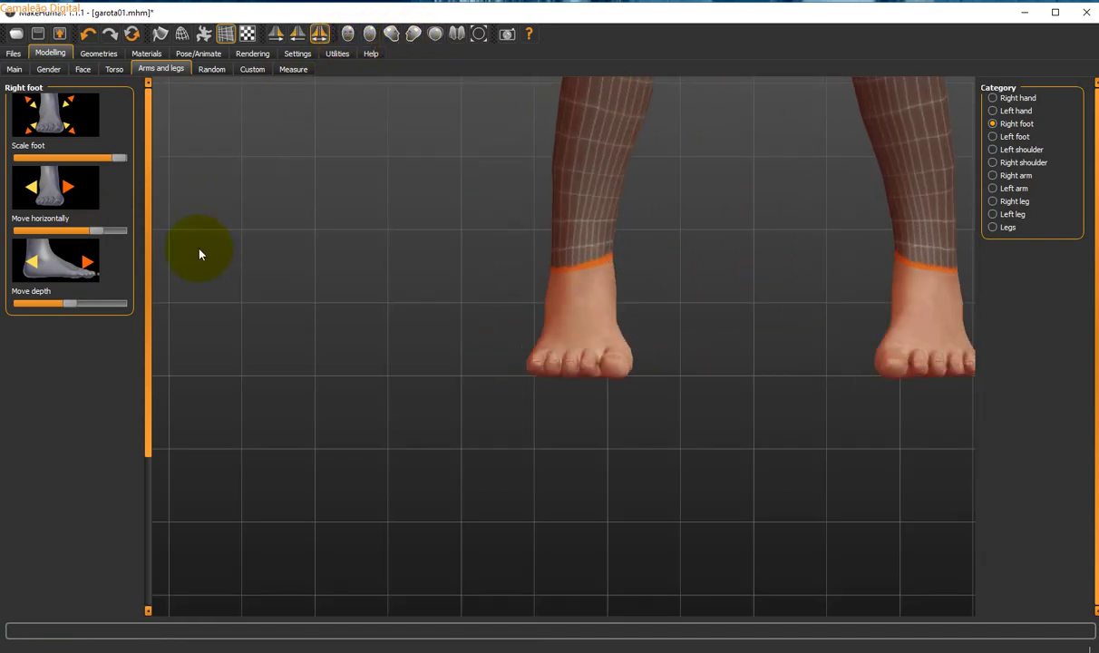
Raise the right foot's Move depth and the left foot's Move horizontally to their maximum, checking the foot from the right side
left_click_drag(75, 307, 139, 304)
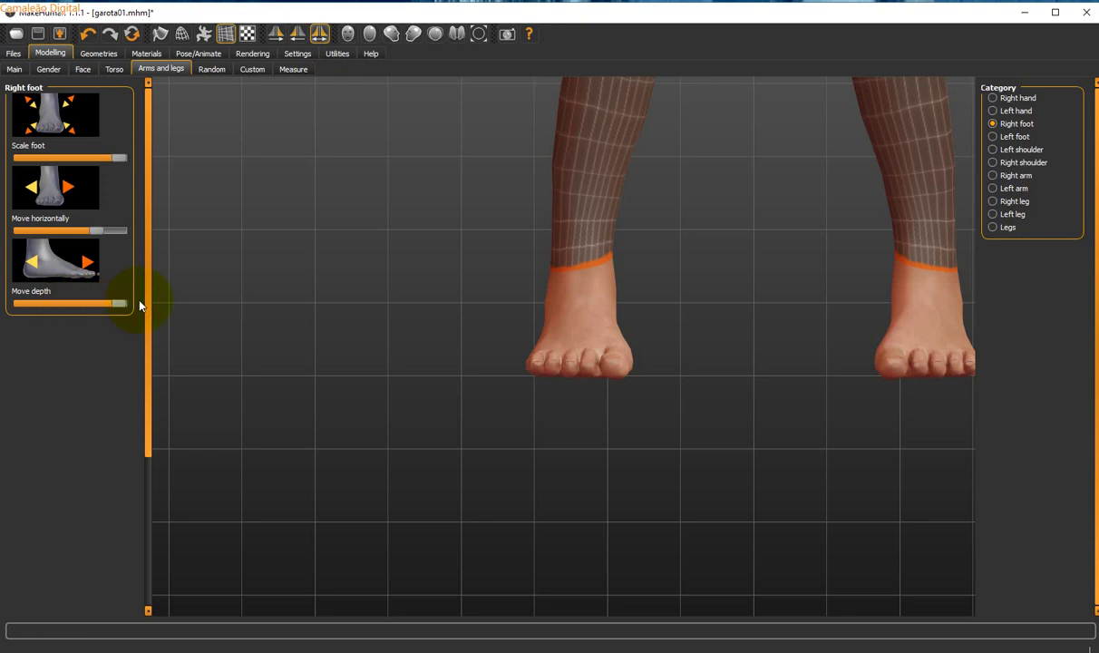
left_click(393, 40)
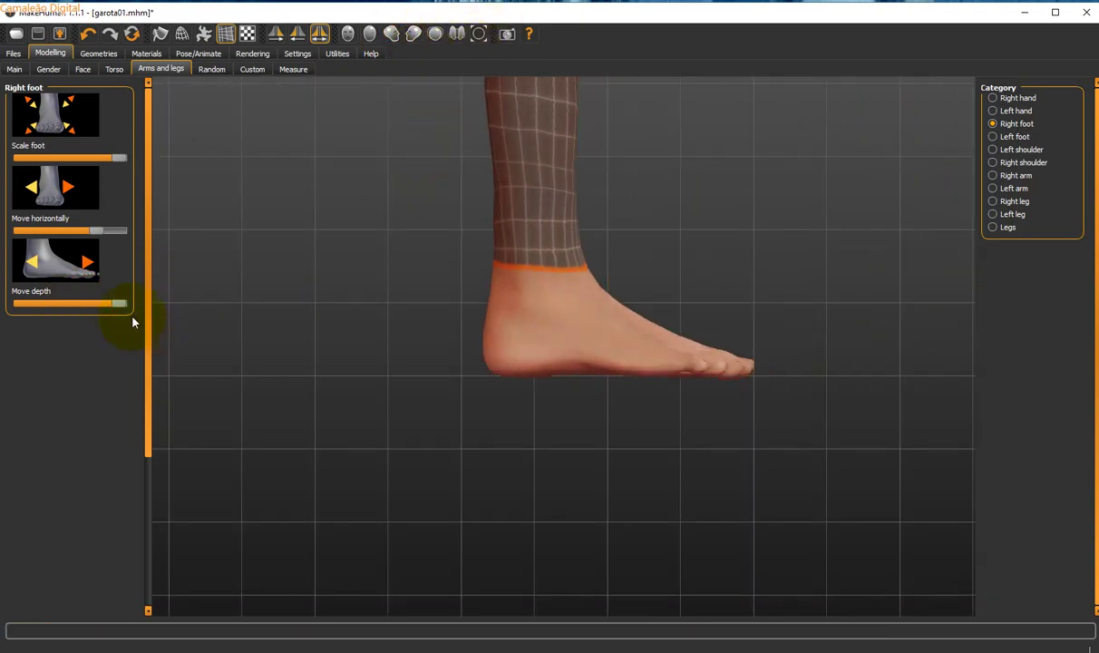
left_click_drag(120, 304, 218, 304)
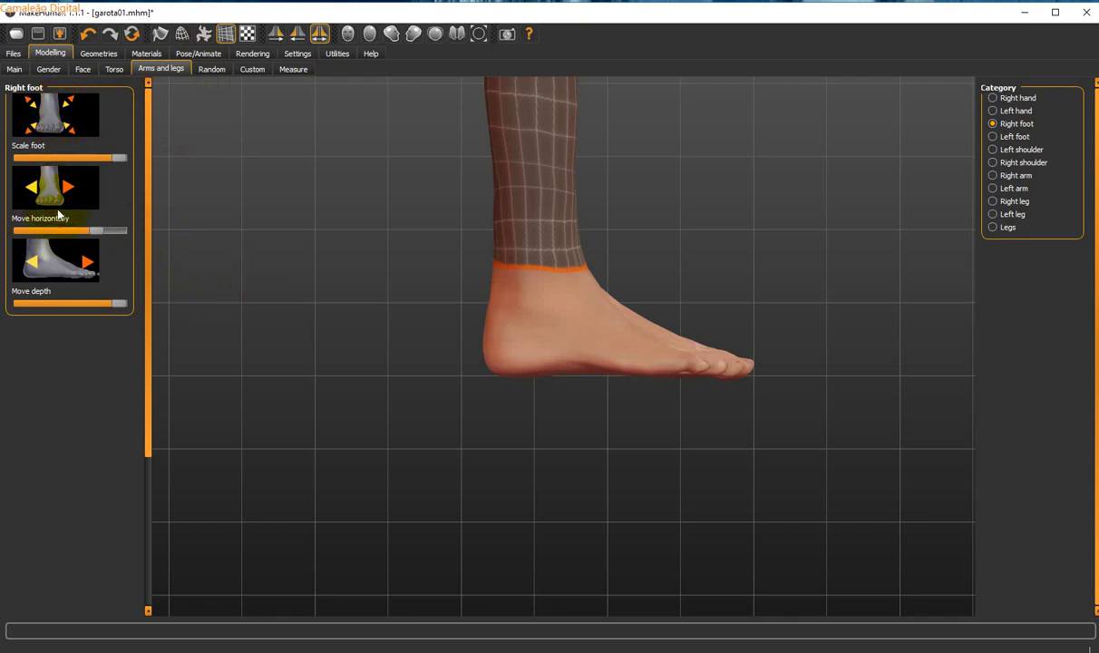
left_click(1006, 137)
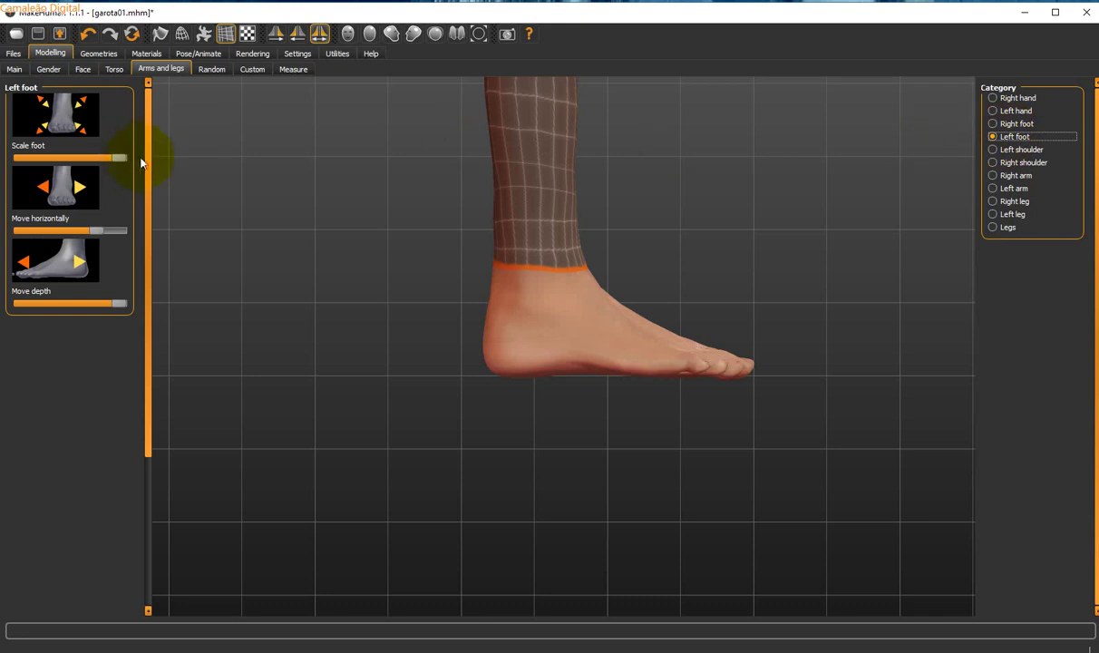
left_click_drag(97, 231, 130, 237)
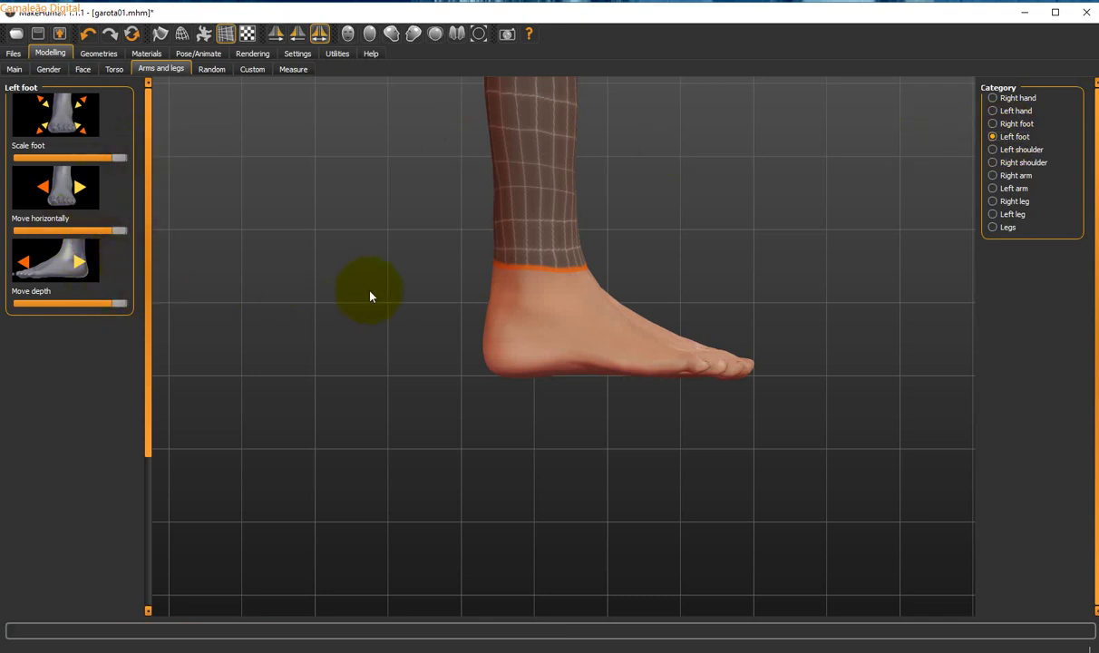
Raise the left shoulder's Shoulder muscle mass to its maximum, with the head and shoulders framed from the front
left_click(1022, 151)
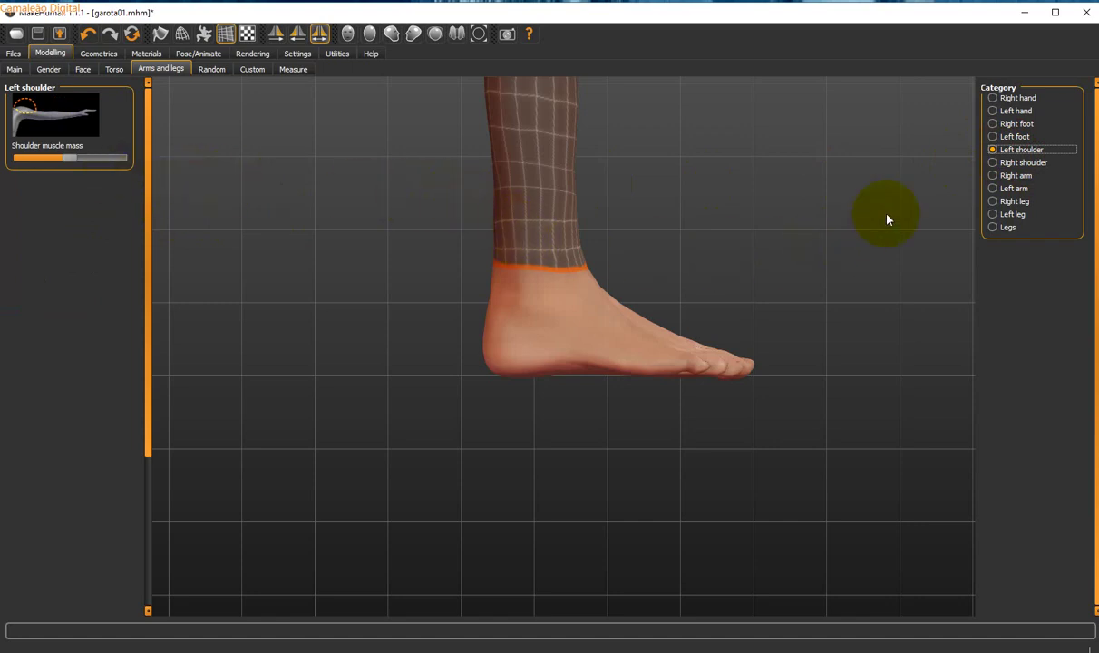
scroll(674, 221, "up", 2)
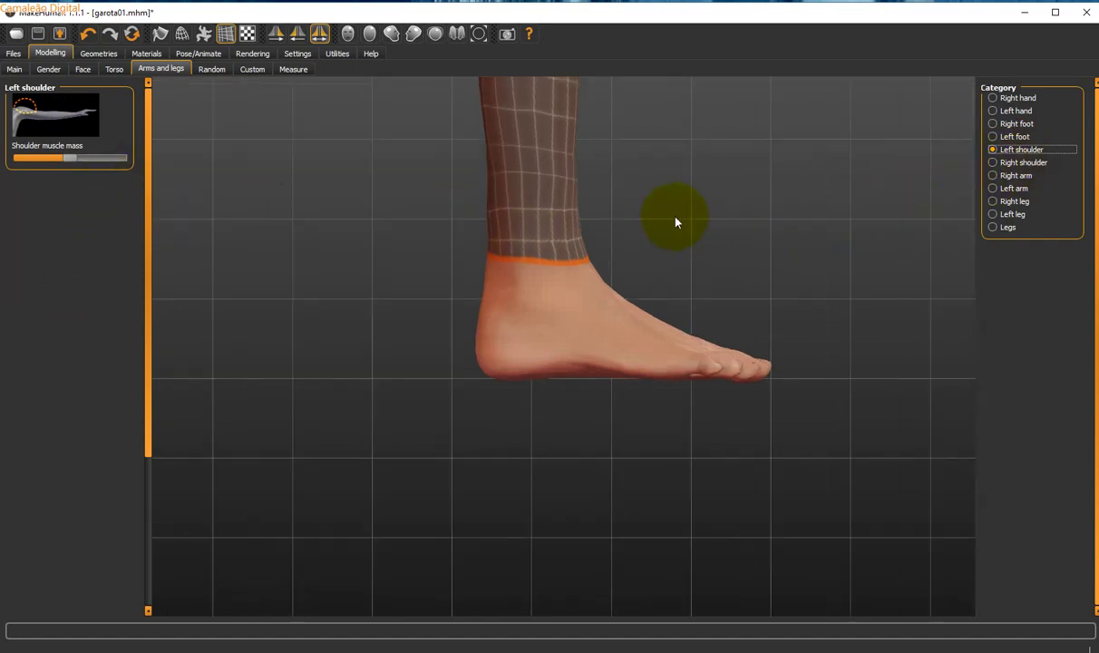
left_click(347, 33)
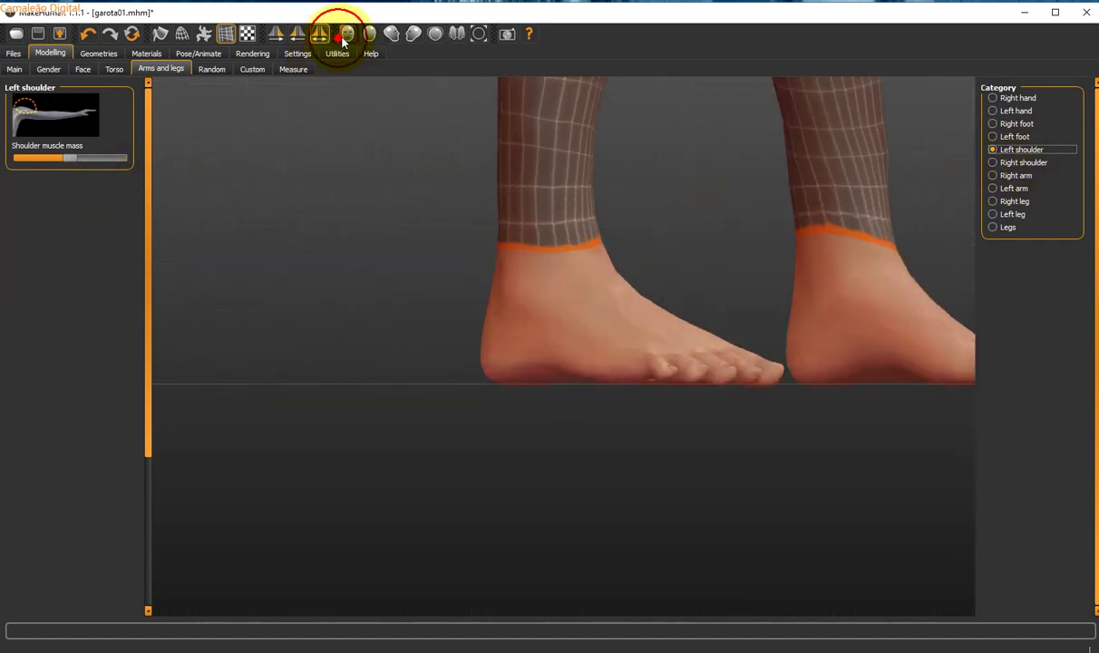
scroll(761, 136, "down", 3)
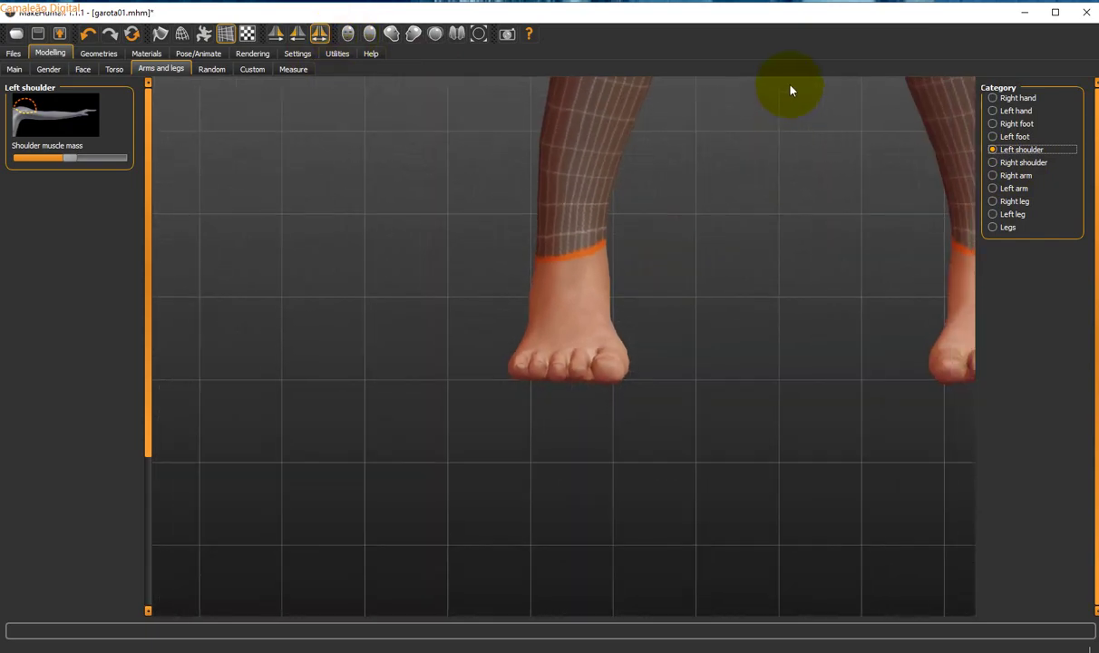
right_click(755, 27)
left_click(755, 24)
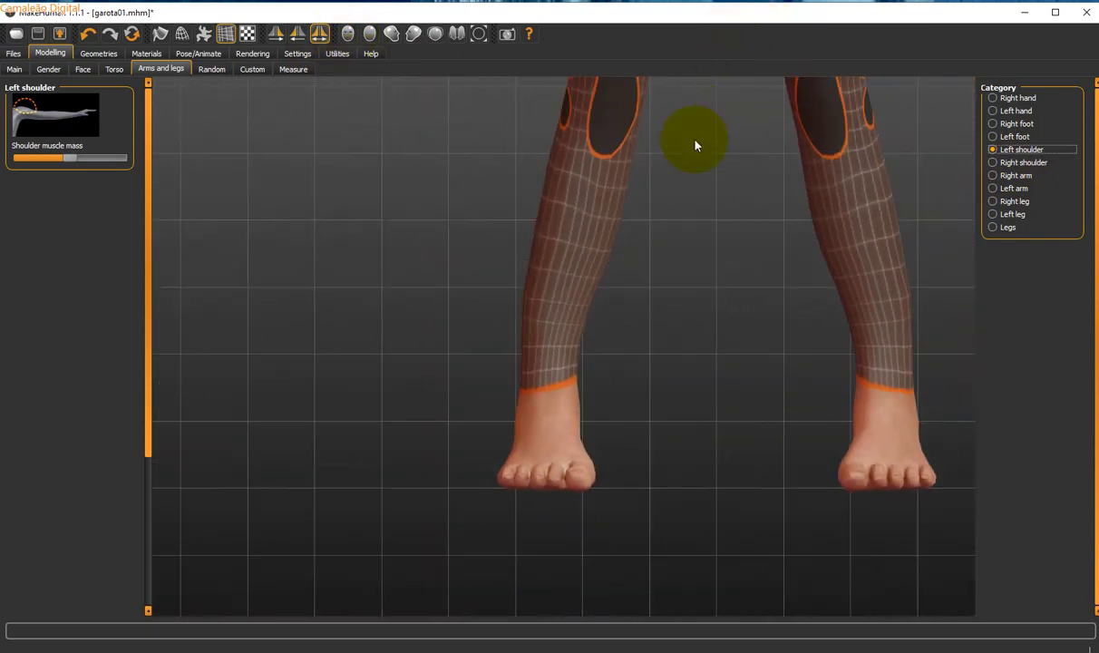
left_click_drag(702, 200, 708, 228)
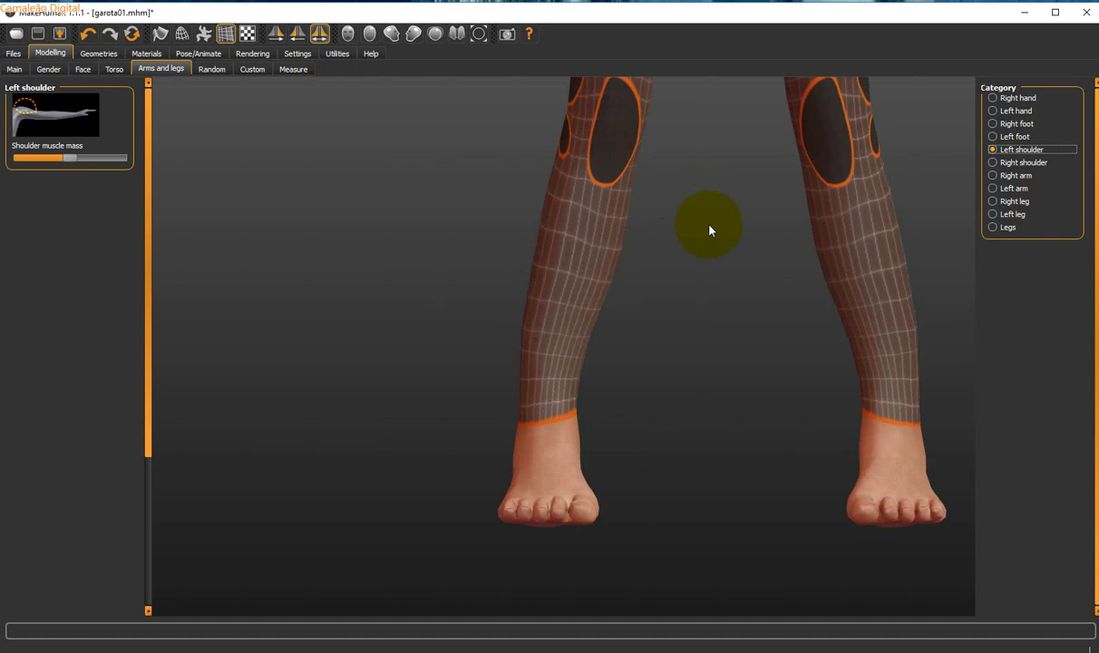
middle_click_drag(708, 224, 734, 76)
scroll(709, 110, "down", 2)
right_click_drag(709, 116, 754, 270)
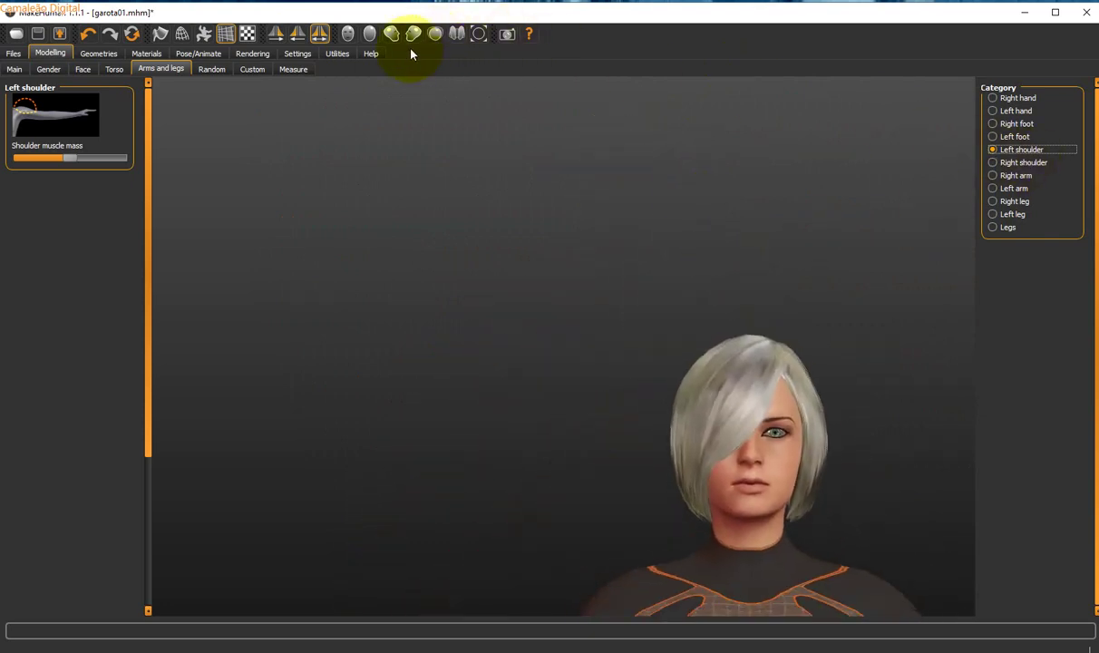
left_click_drag(76, 160, 116, 161)
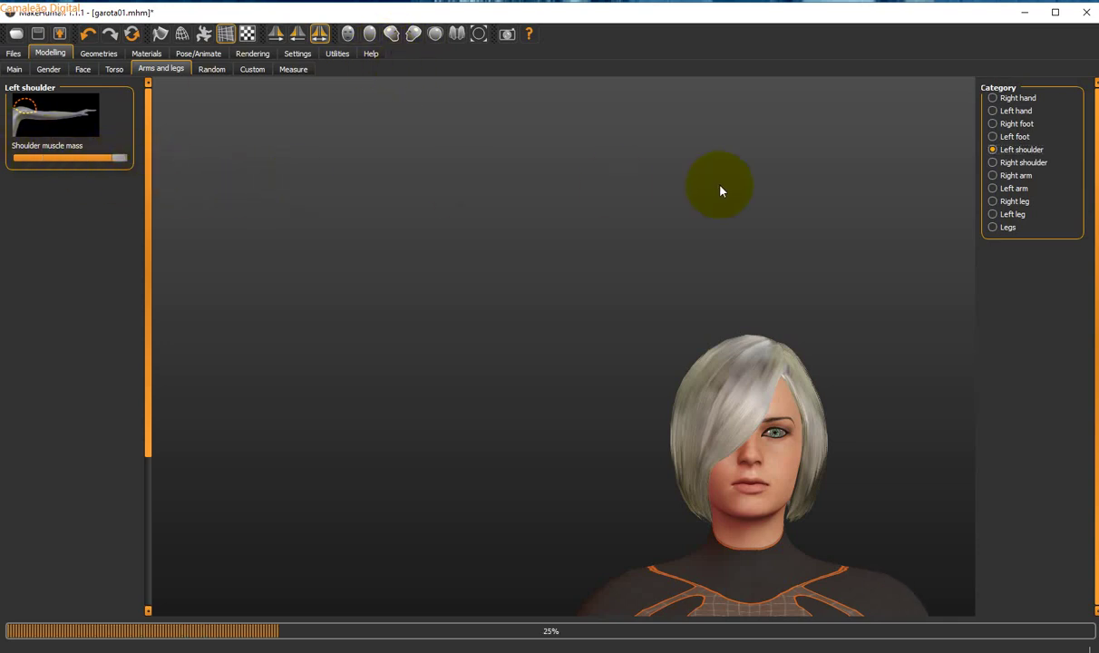
Check the right shoulder's muscle mass, then open the Right arm parameters and frame the upper body with both arms
left_click(1004, 163)
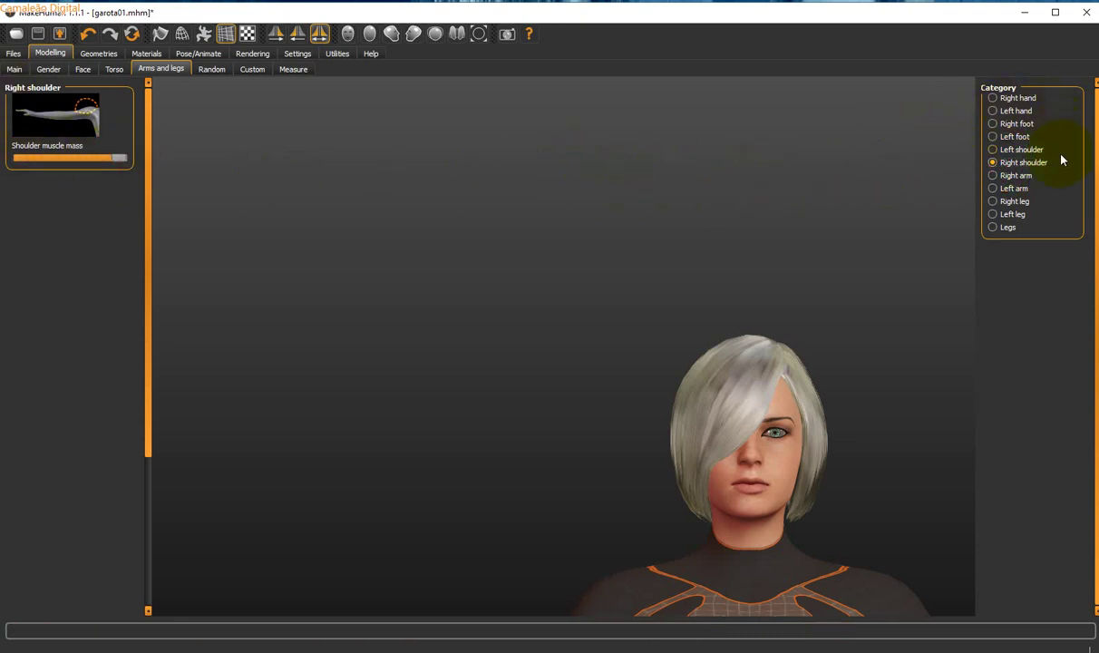
left_click(1022, 176)
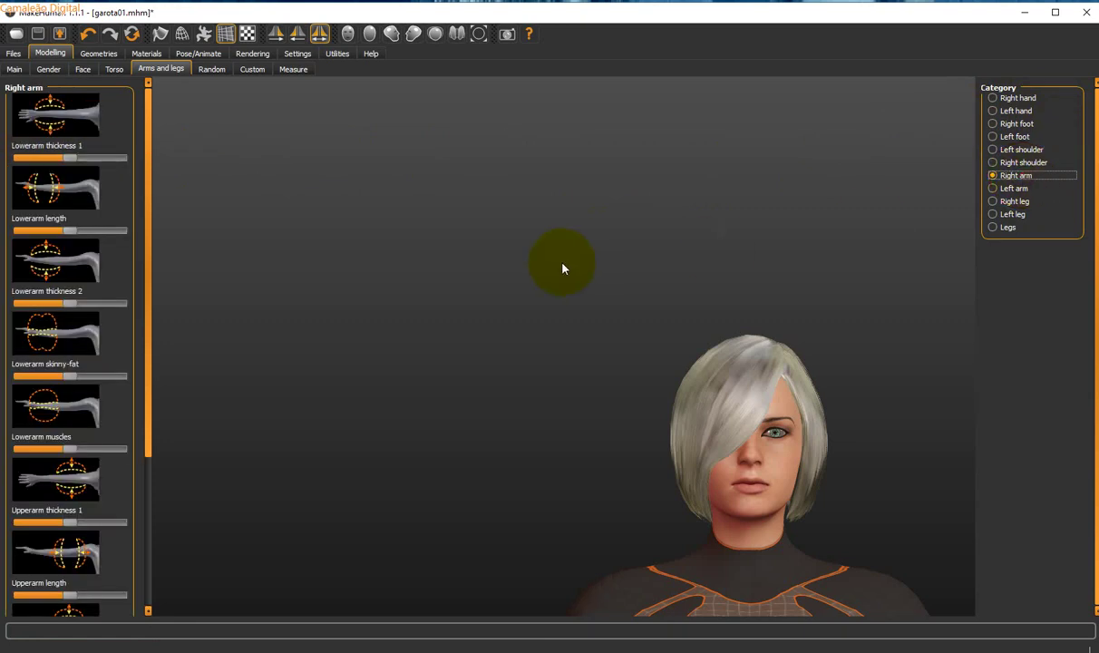
left_click_drag(148, 234, 134, 89)
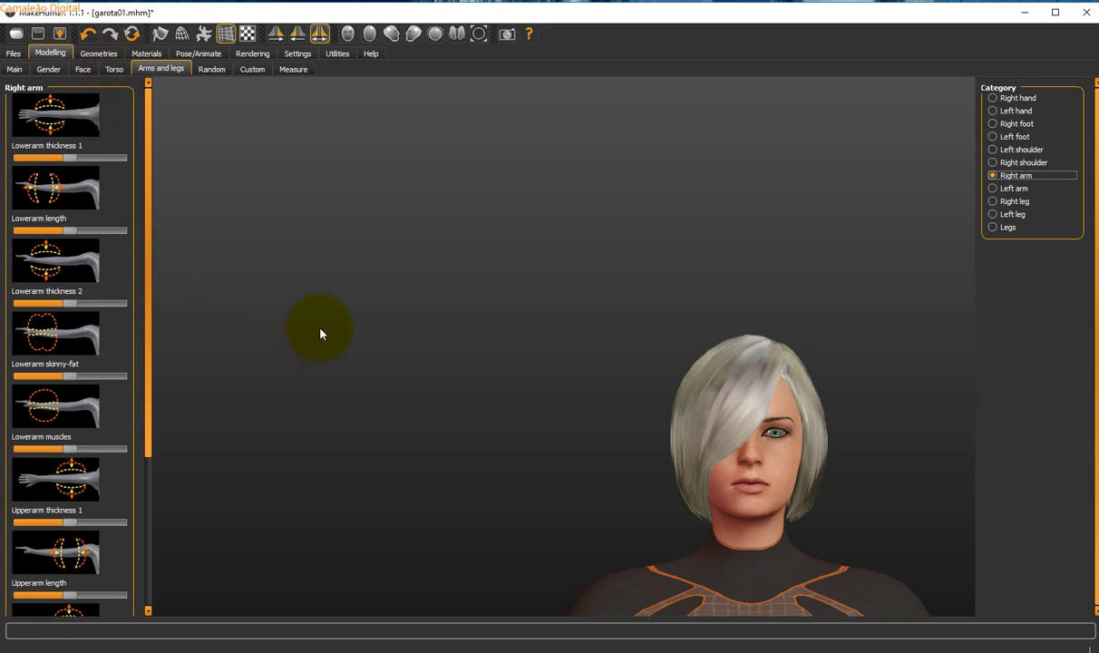
scroll(370, 355, "up", 4)
right_click_drag(535, 434, 352, 262)
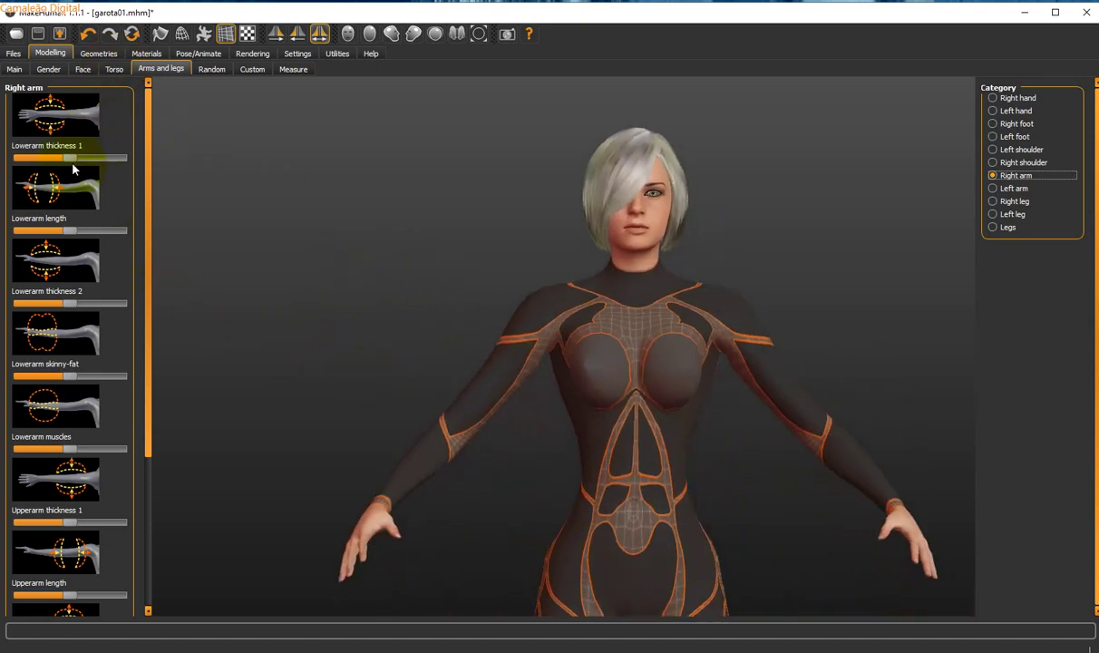
Try Lowerarm thickness 1 at its maximum and then slightly below the middle, comparing the arm from the right side
left_click_drag(71, 158, 152, 128)
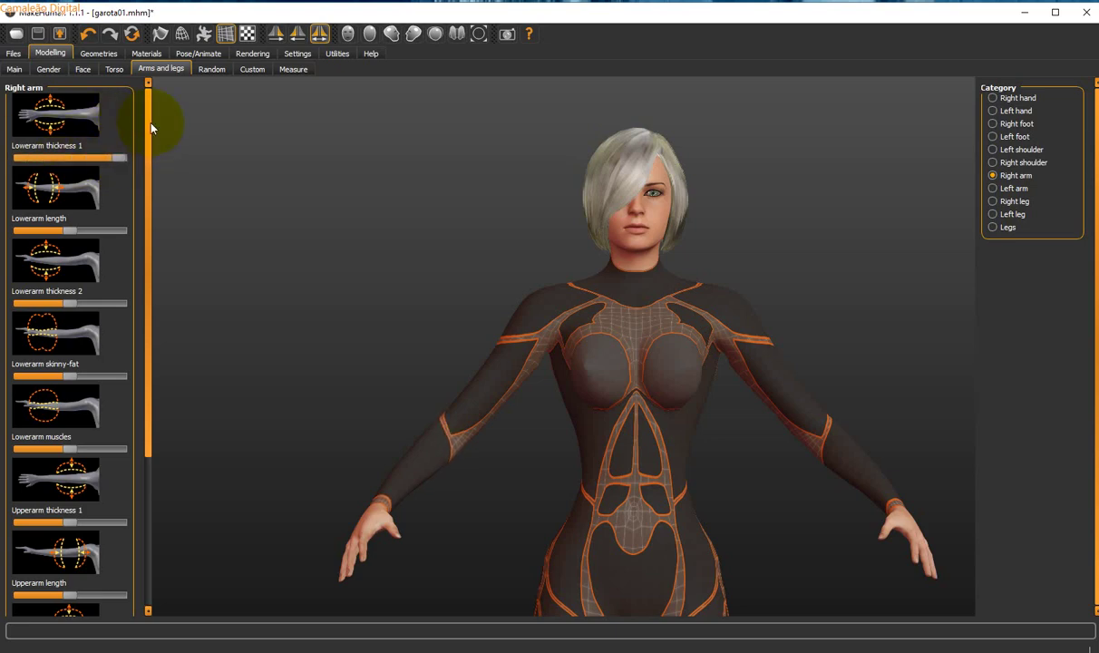
left_click(390, 33)
left_click_drag(110, 155, 53, 119)
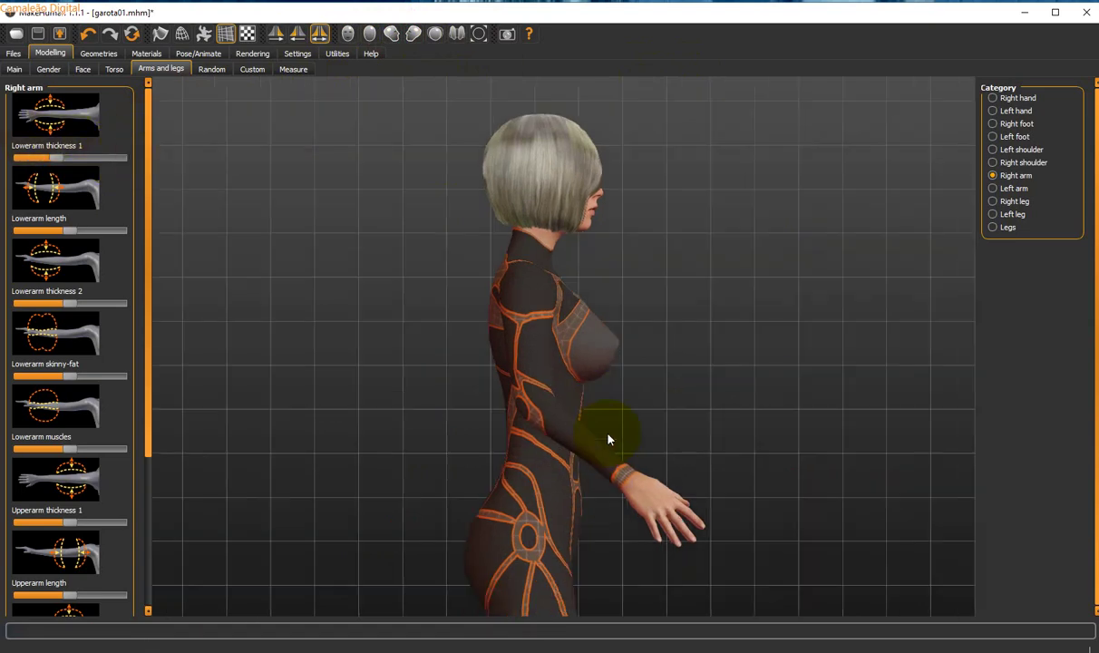
Examine the right arm closely in side view, from the shoulder down to the hand
scroll(607, 436, "up", 5)
scroll(607, 437, "up", 1)
middle_click_drag(607, 437, 600, 458)
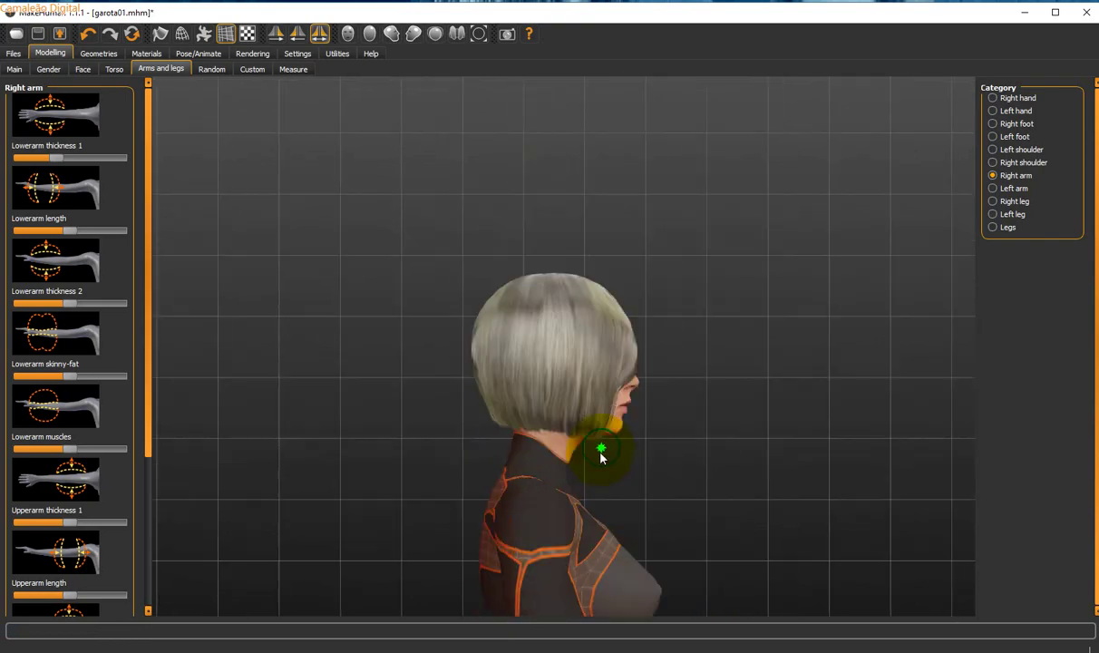
scroll(600, 458, "up", 8)
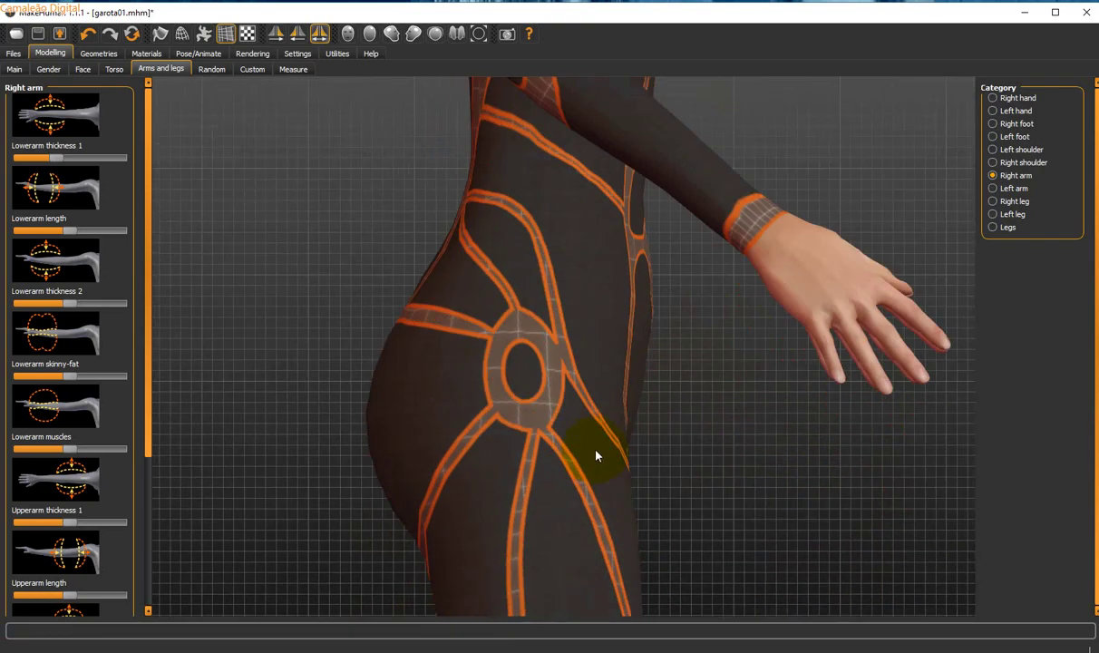
scroll(607, 450, "up", 1)
scroll(607, 450, "down", 3)
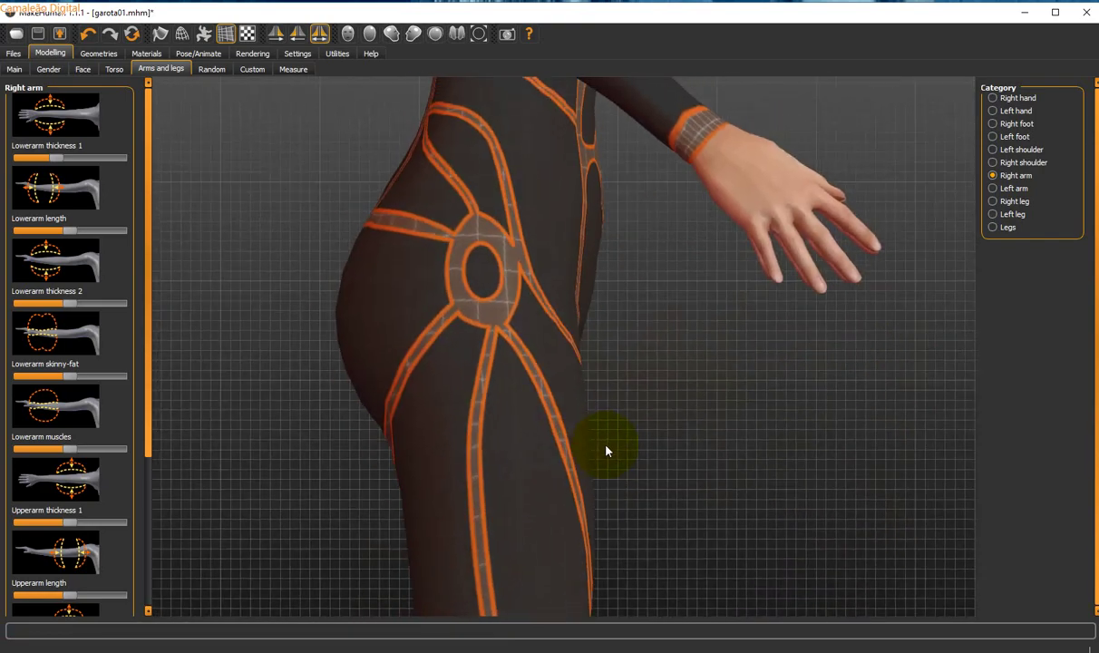
scroll(605, 431, "down", 2)
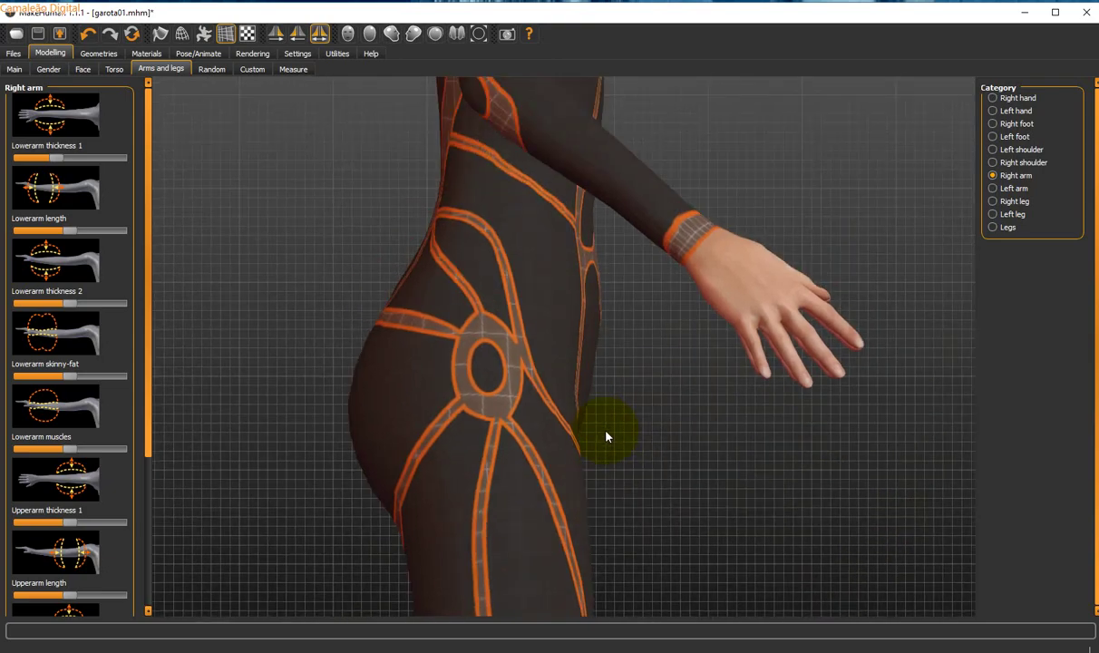
scroll(576, 433, "down", 1)
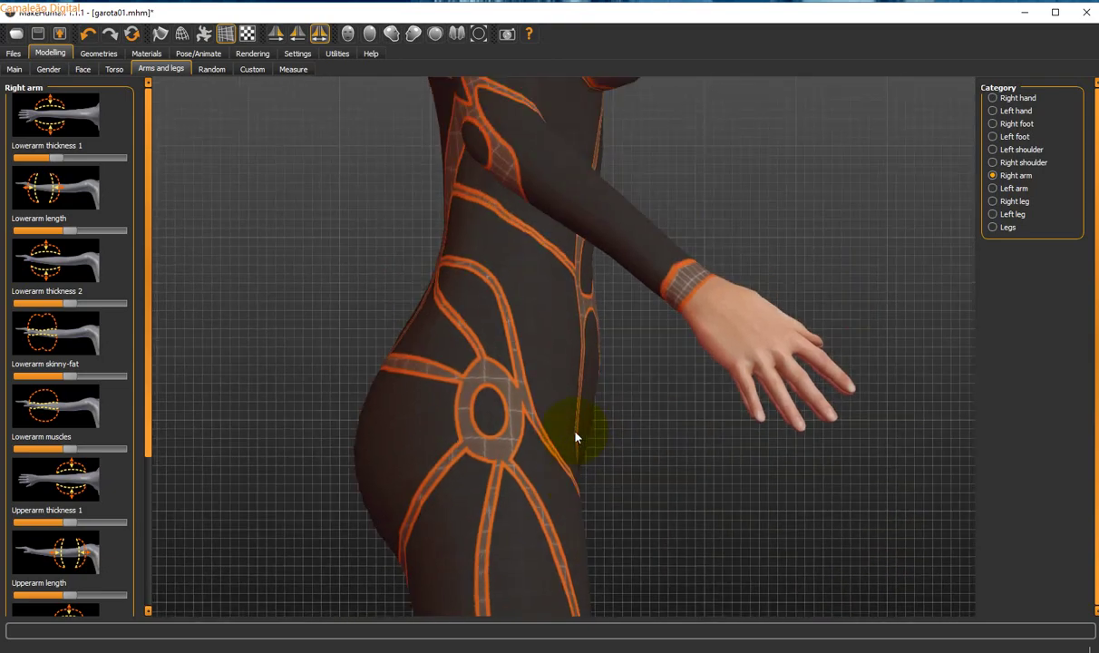
scroll(589, 420, "down", 1)
key("Down")
key("Down")
key("Down")
key("Down")
key("Down")
key("Down")
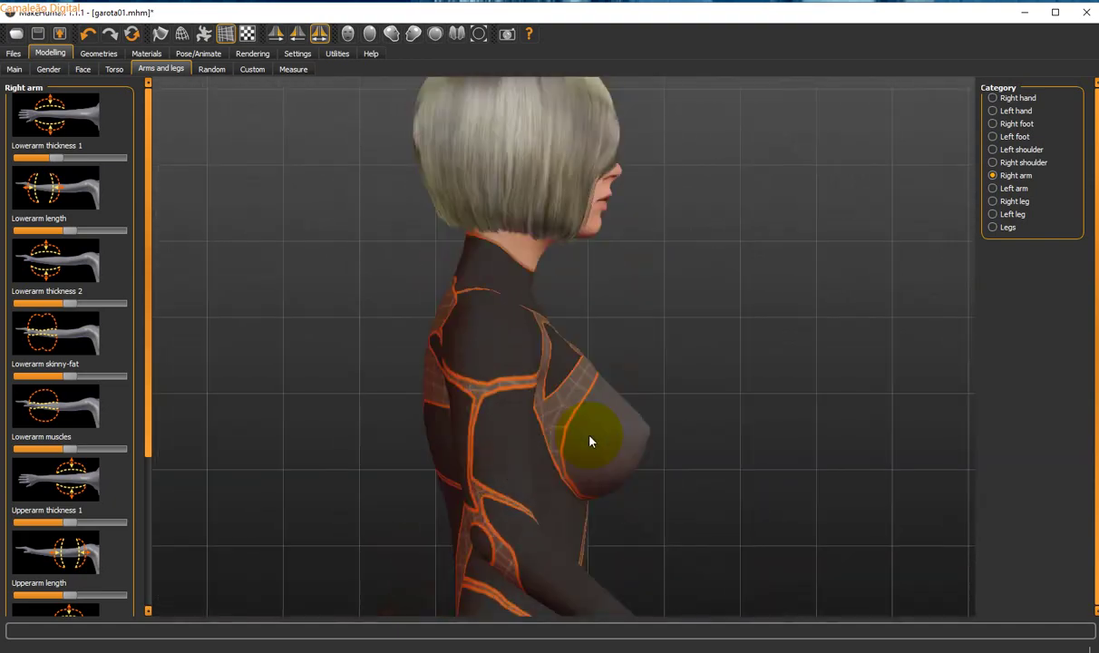
scroll(592, 445, "up", 3)
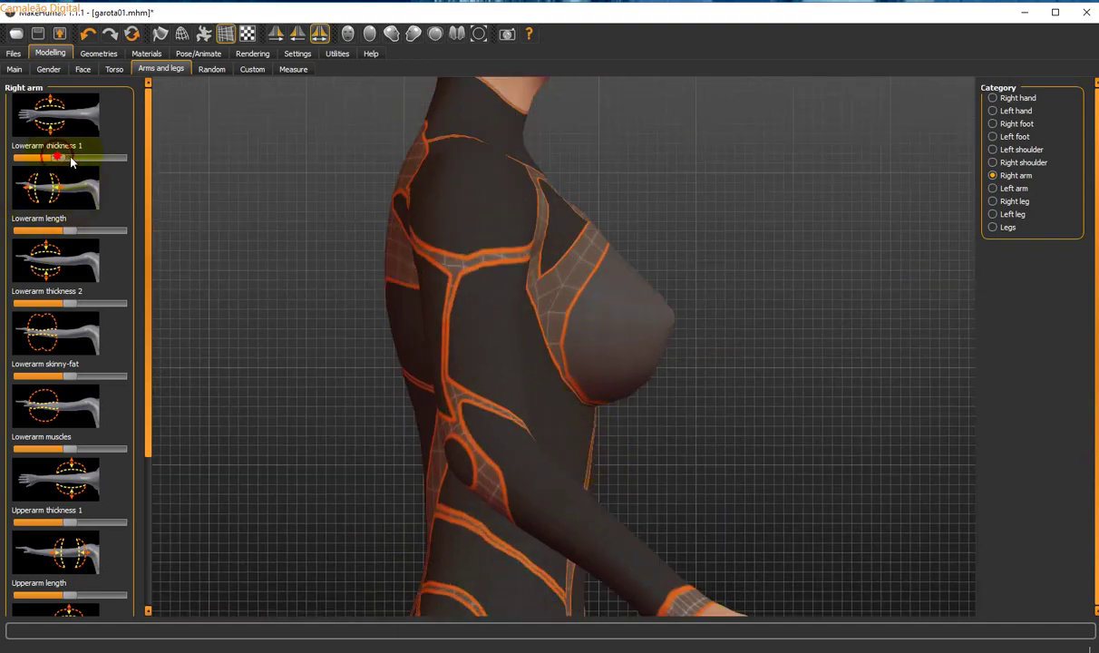
Raise the right arm's Lowerarm thickness 1 and Lowerarm length to their maximum
left_click_drag(72, 160, 112, 132)
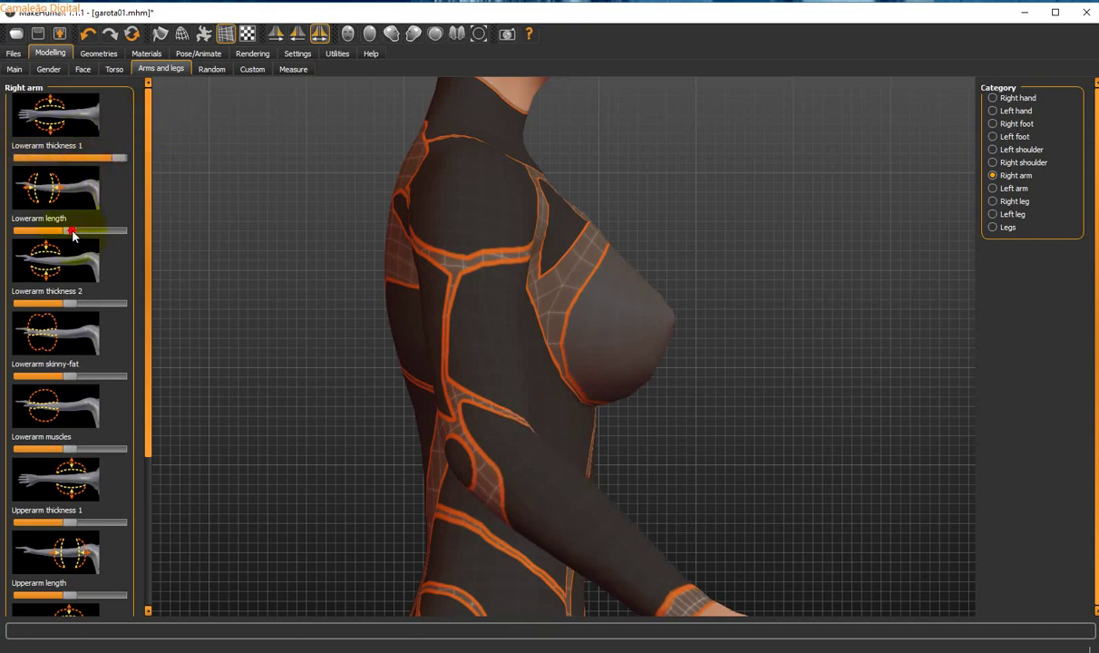
left_click_drag(73, 234, 143, 211)
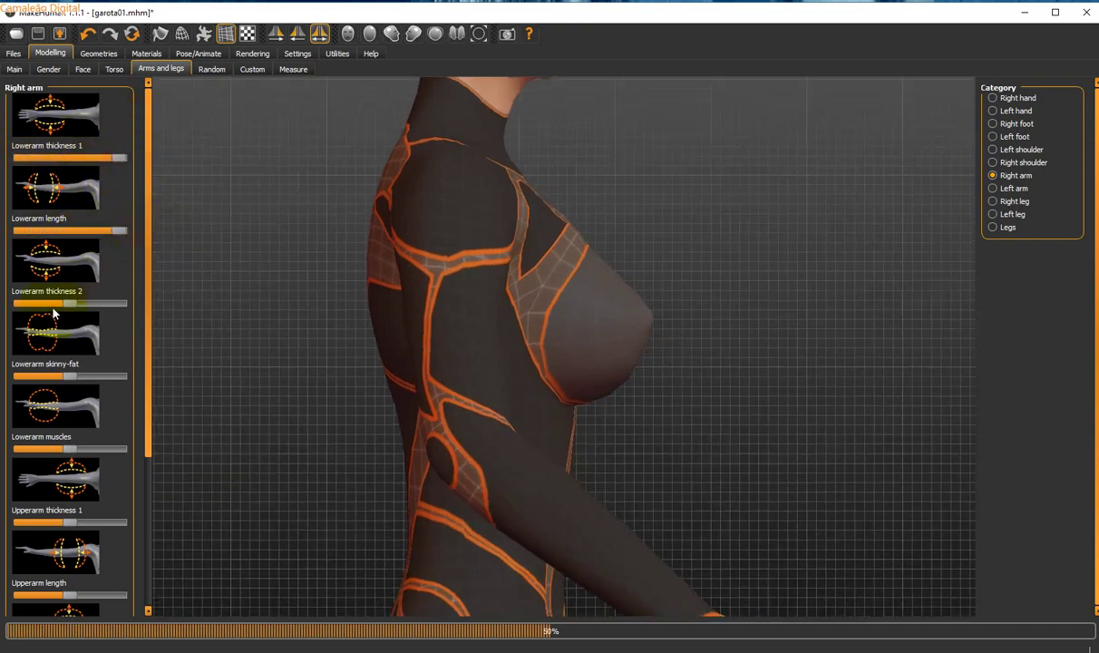
Raise the right arm's Lowerarm thickness 2 to its maximum and check the forearm from the front
left_click_drag(53, 310, 119, 294)
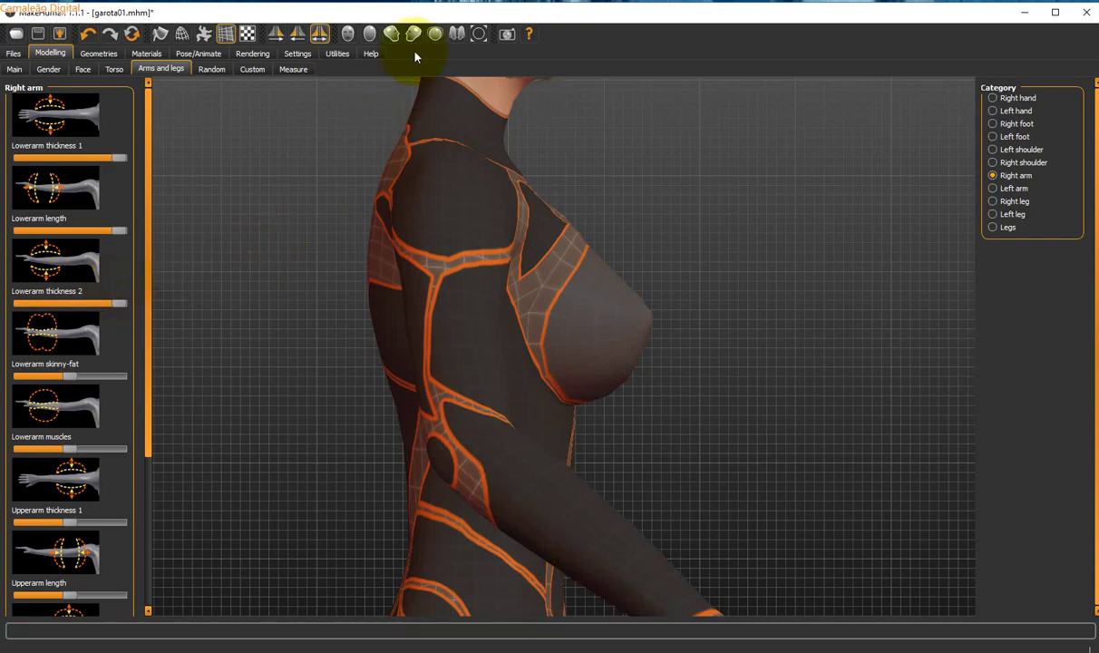
left_click(348, 36)
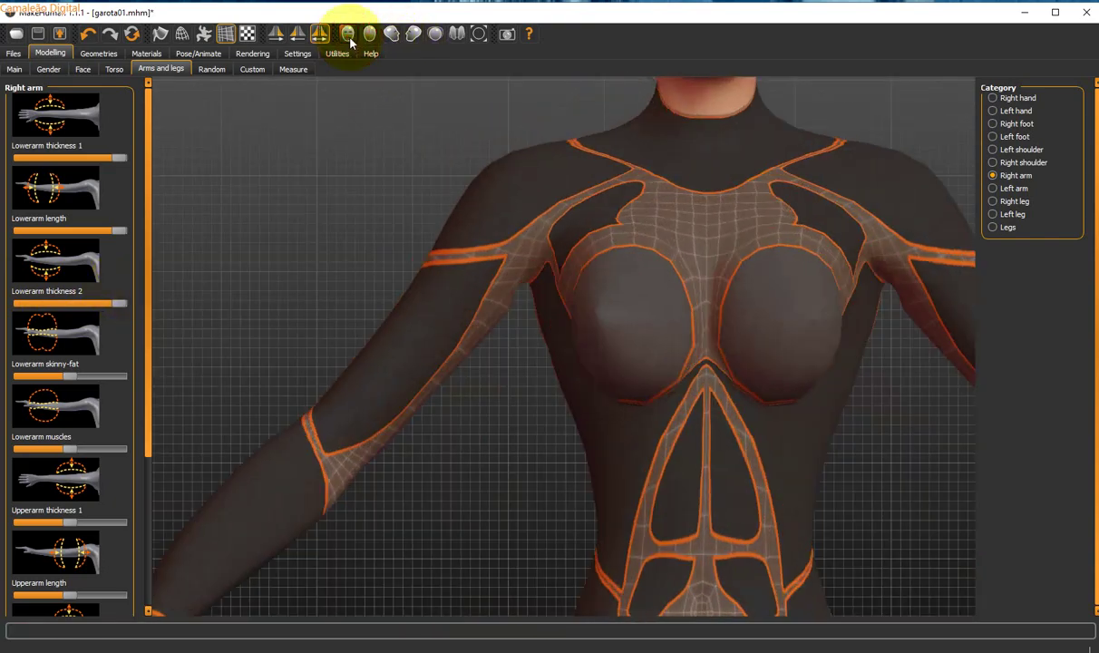
left_click_drag(118, 304, 216, 292)
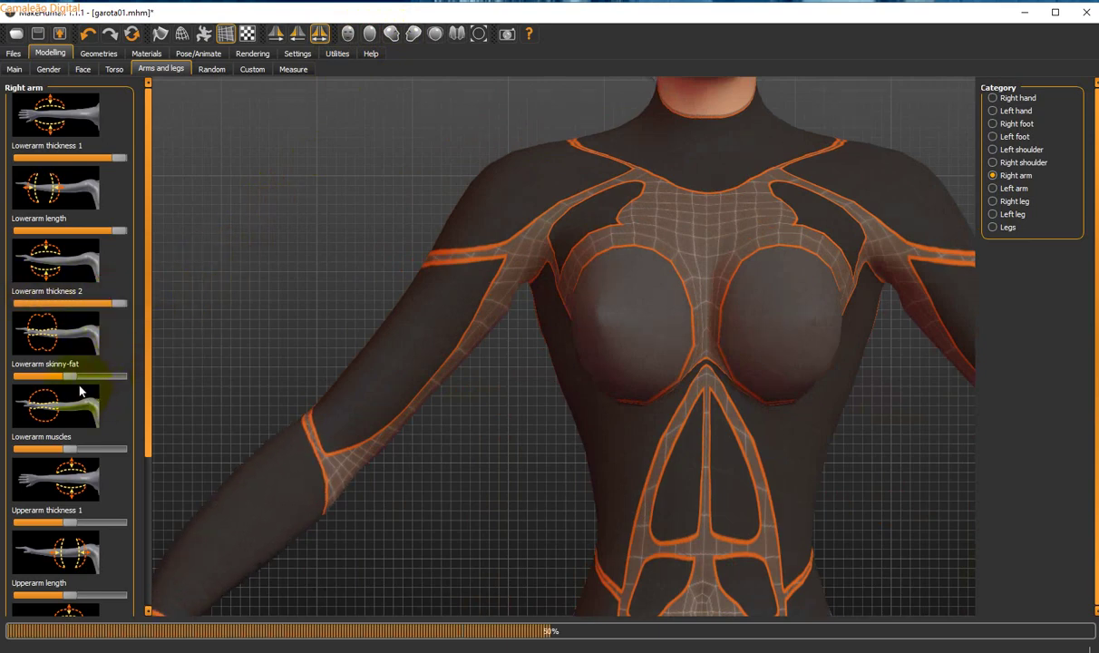
Try the right arm's Lowerarm skinny-fat and Lowerarm muscles slightly below the middle
mouse_move(67, 376)
left_mouse_down()
mouse_move(145, 381)
mouse_move(5, 378)
mouse_move(157, 370)
mouse_move(4, 376)
mouse_move(97, 378)
mouse_move(58, 379)
left_mouse_up()
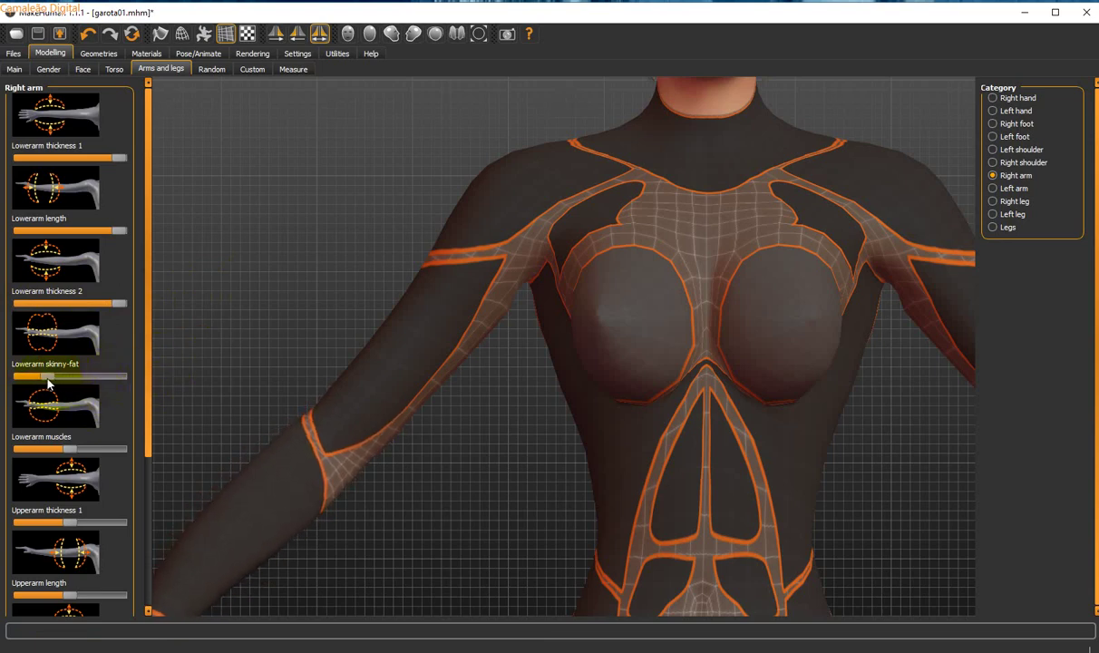
left_click(71, 451)
mouse_move(70, 451)
left_mouse_down()
mouse_move(111, 448)
mouse_move(62, 441)
left_mouse_up()
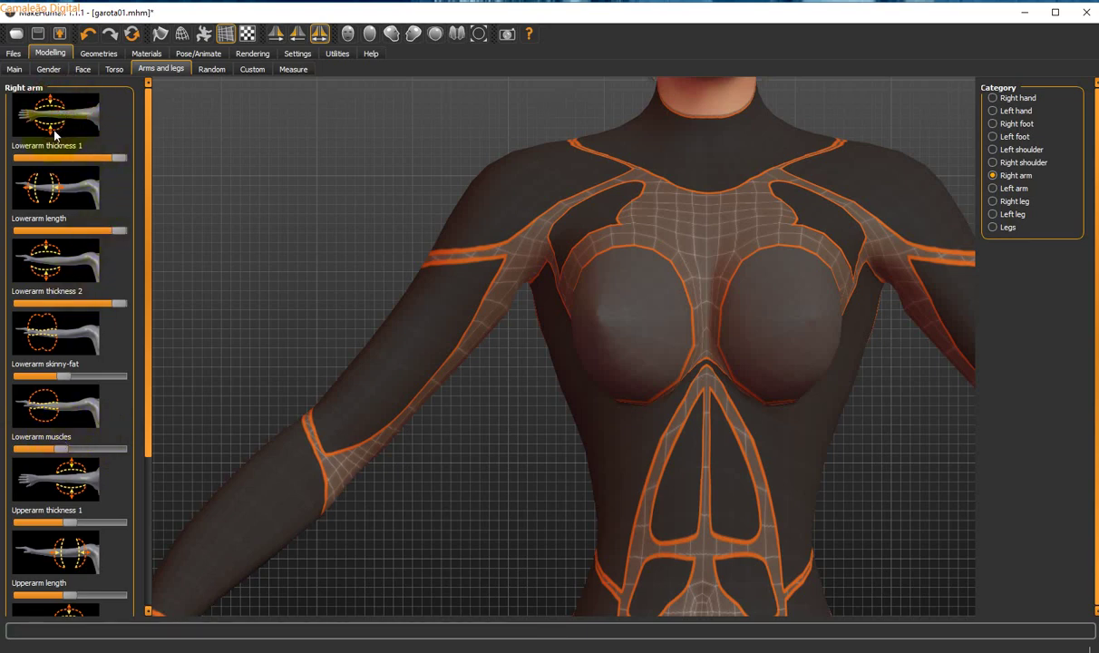
Set the right arm's Lowerarm thickness 2 and skinny-fat moderately above the middle, and raise Lowerarm muscles to the maximum
mouse_move(116, 159)
left_mouse_down()
mouse_move(3, 158)
mouse_move(223, 154)
mouse_move(2, 160)
mouse_move(145, 171)
mouse_move(24, 177)
mouse_move(84, 185)
mouse_move(20, 195)
mouse_move(114, 175)
left_mouse_up()
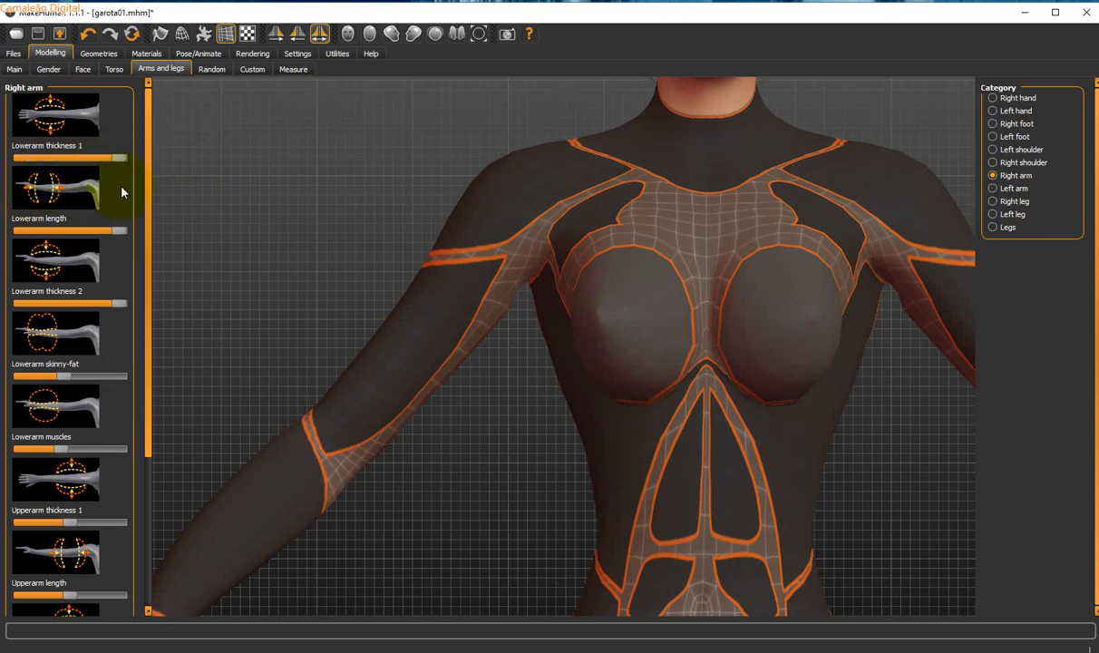
left_click_drag(108, 231, 155, 219)
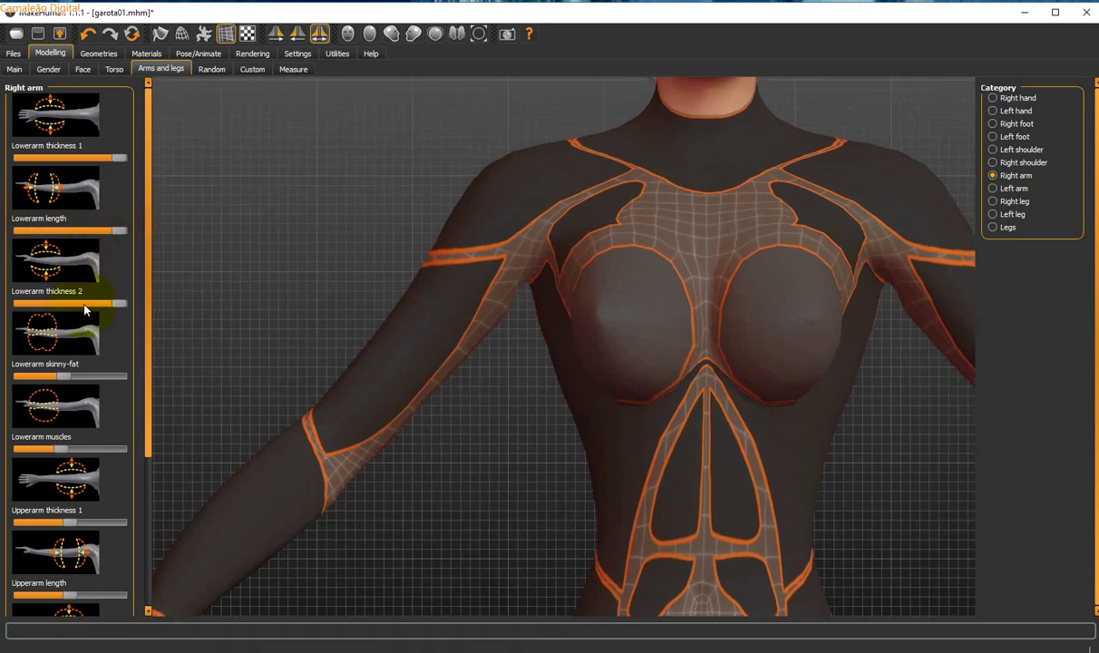
left_click_drag(114, 305, 96, 302)
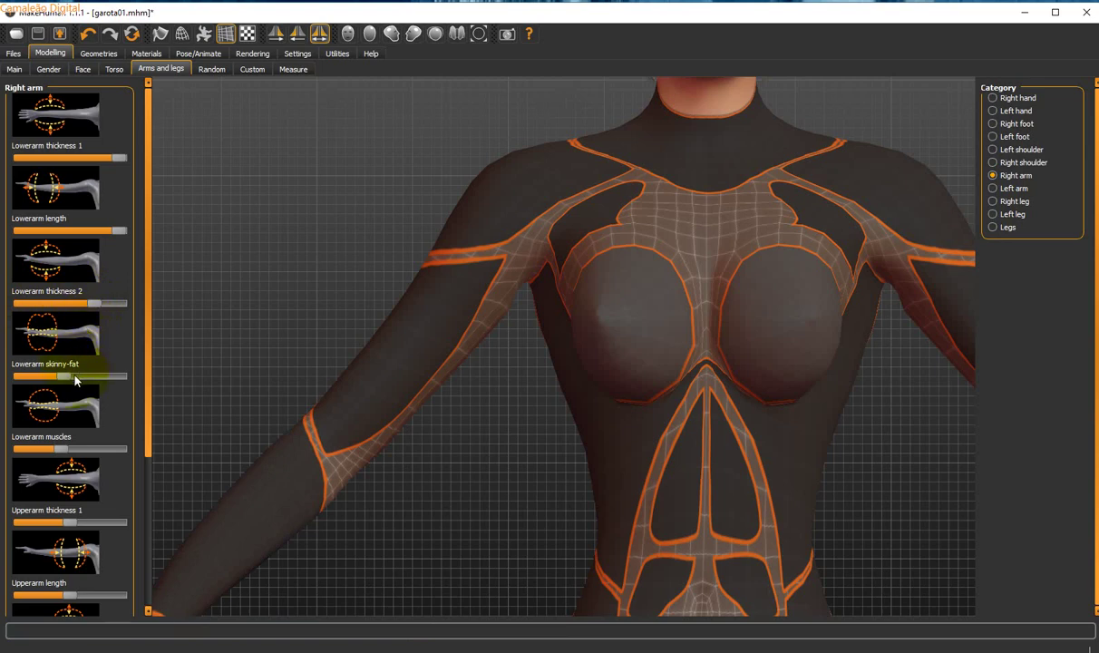
left_click_drag(79, 381, 90, 377)
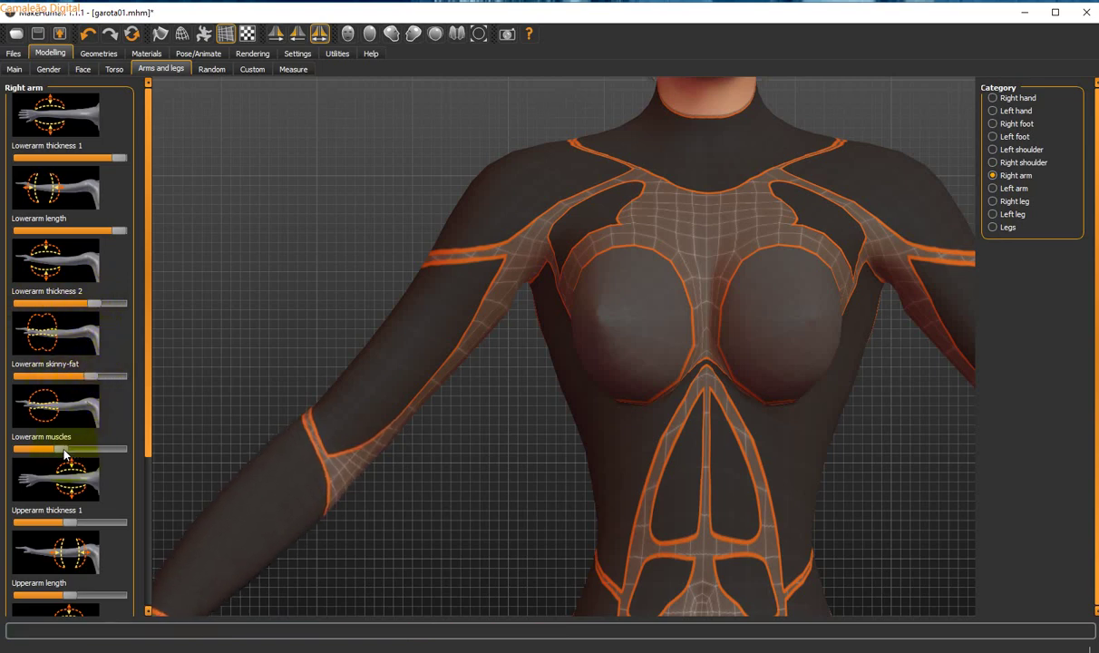
left_click_drag(60, 448, 139, 430)
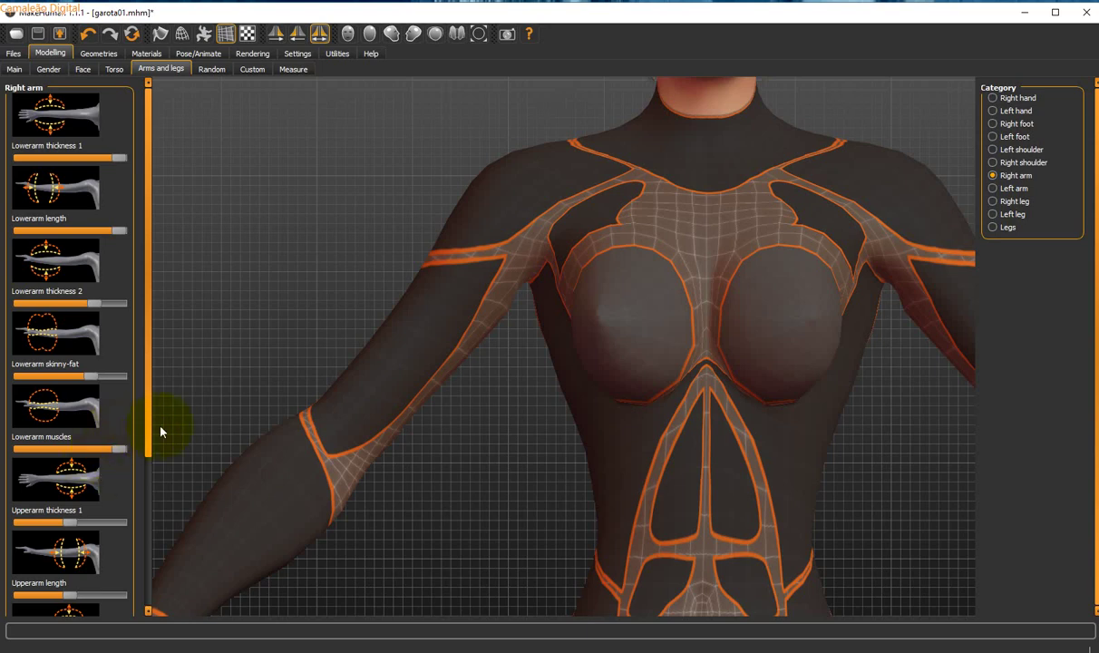
Raise the right arm's Upperarm thickness 1 to its maximum, checking the upper arm from the right side
left_click_drag(149, 439, 140, 500)
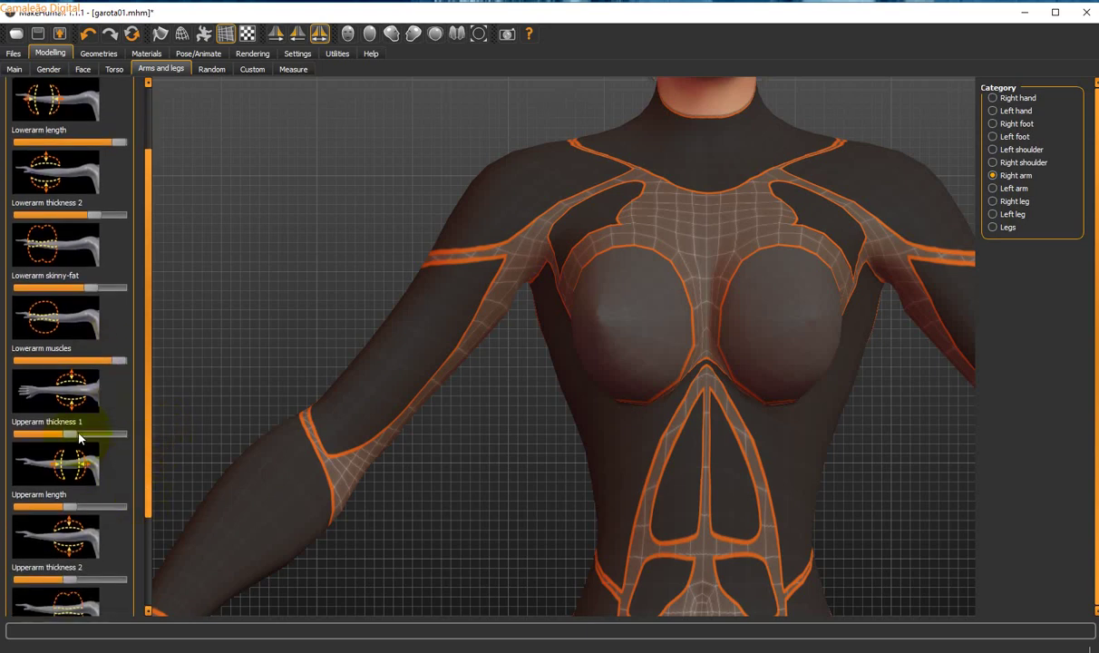
left_click_drag(74, 435, 105, 433)
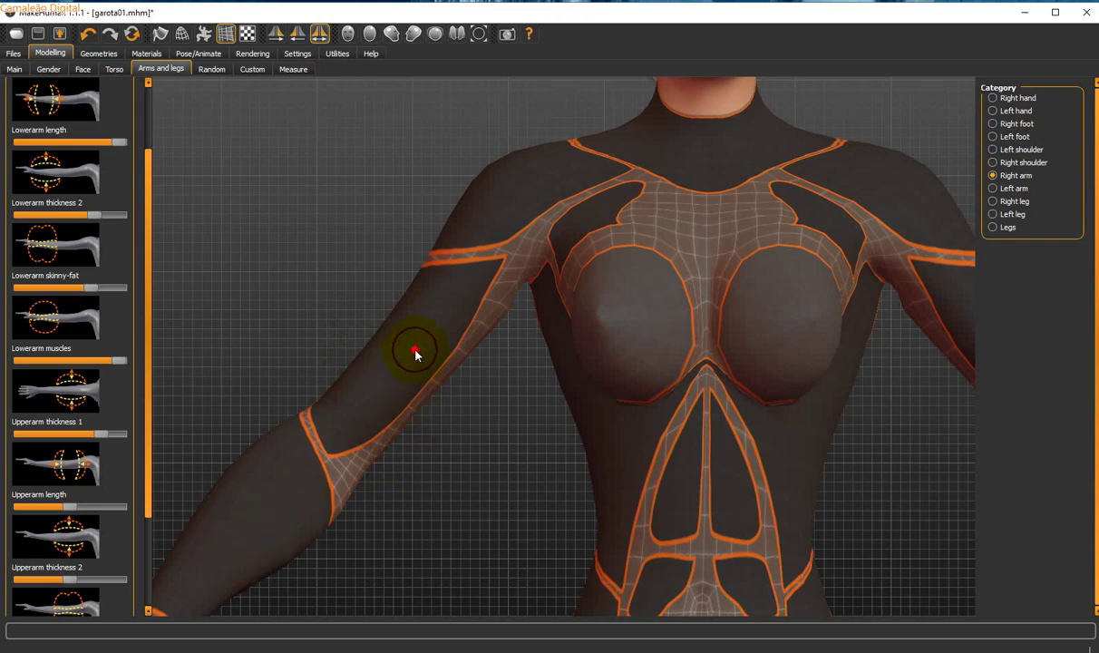
left_click(391, 33)
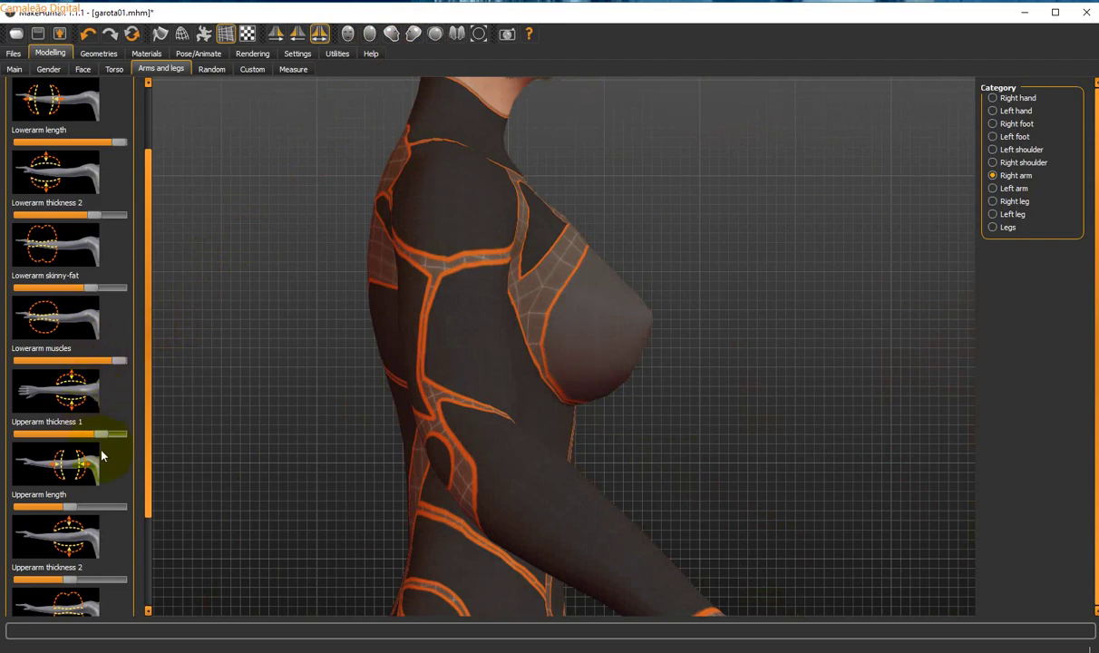
left_click_drag(101, 437, 115, 434)
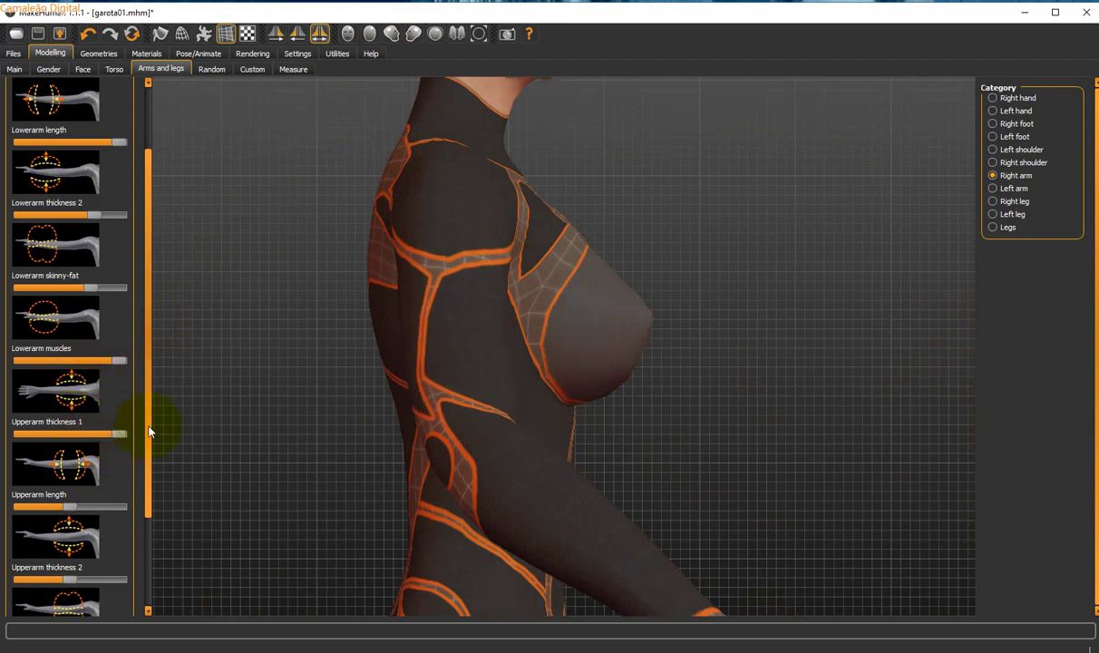
scroll(420, 343, "down", 2)
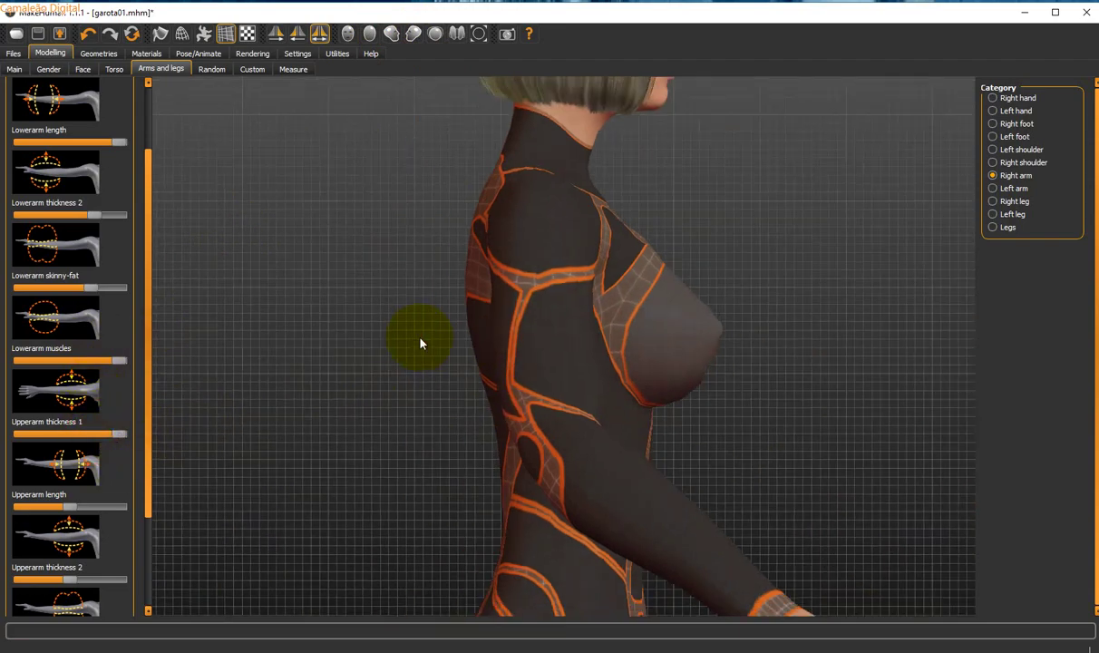
scroll(420, 342, "up", 3)
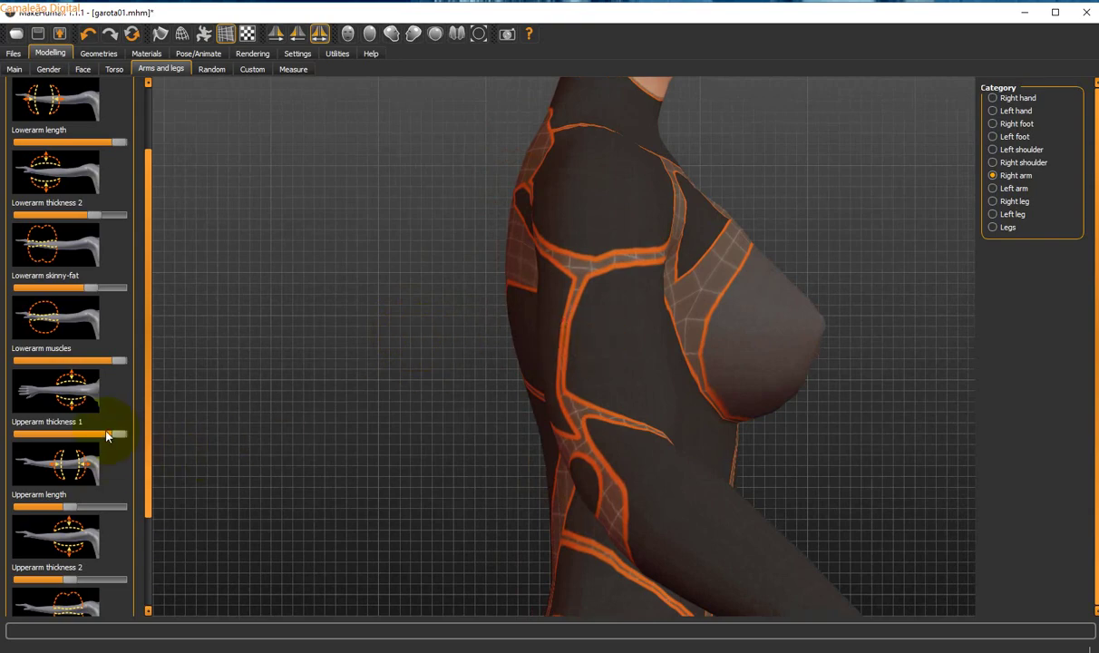
left_click_drag(115, 434, 333, 414)
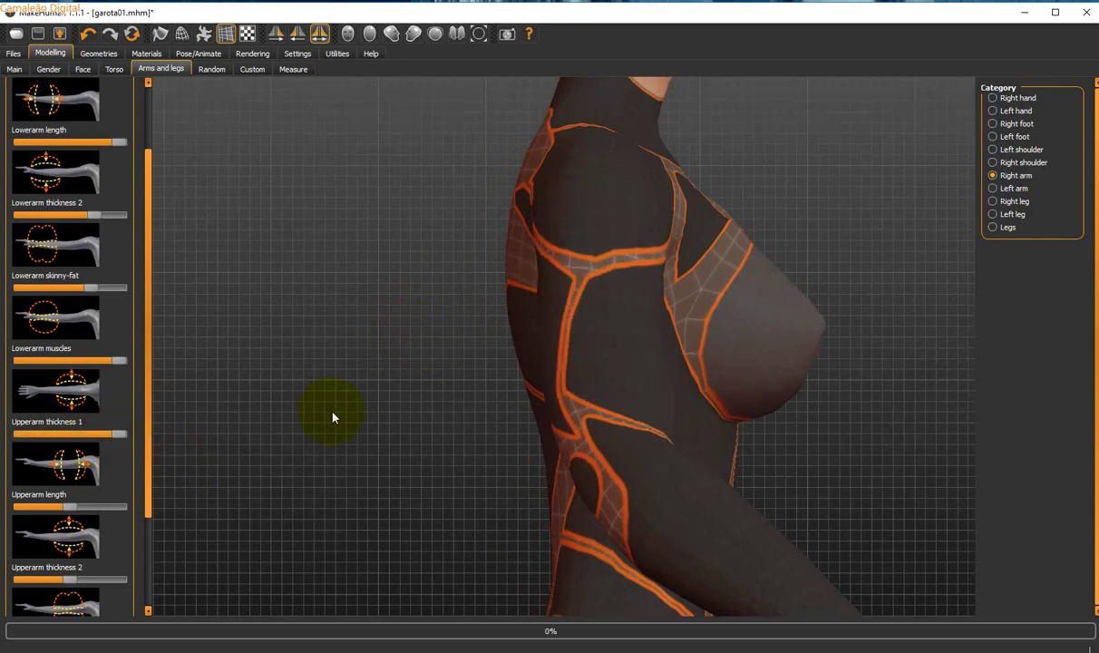
Set the right arm's Upperarm length close to its maximum and Upperarm thickness 2 to its maximum, checking the arm at an angle
left_click_drag(72, 506, 104, 512)
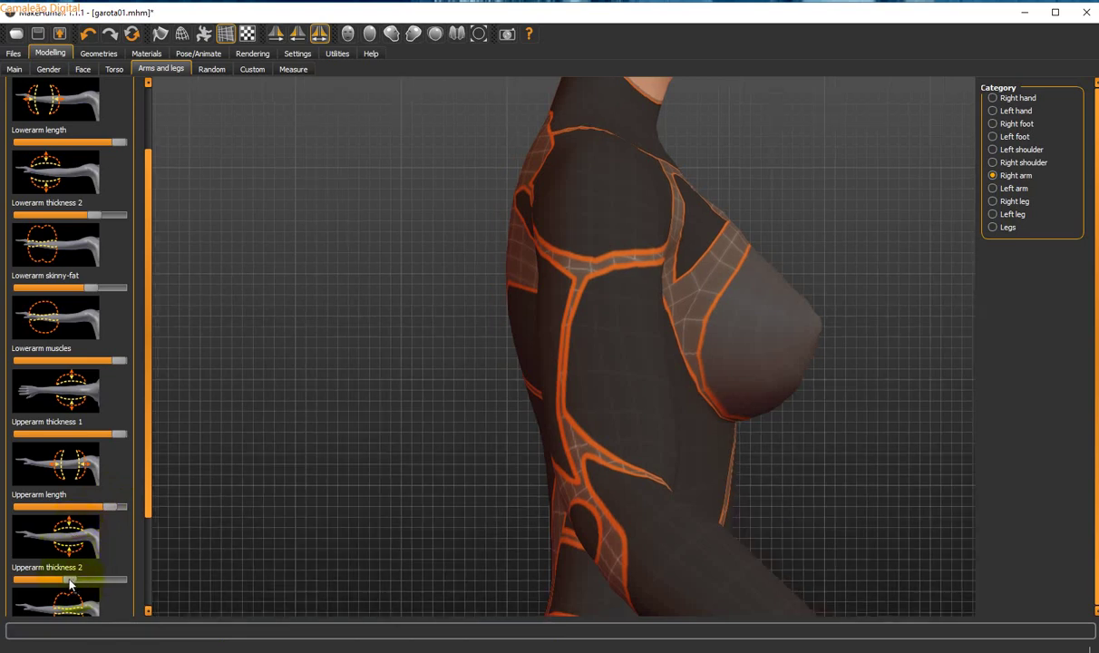
left_click_drag(71, 579, 140, 581)
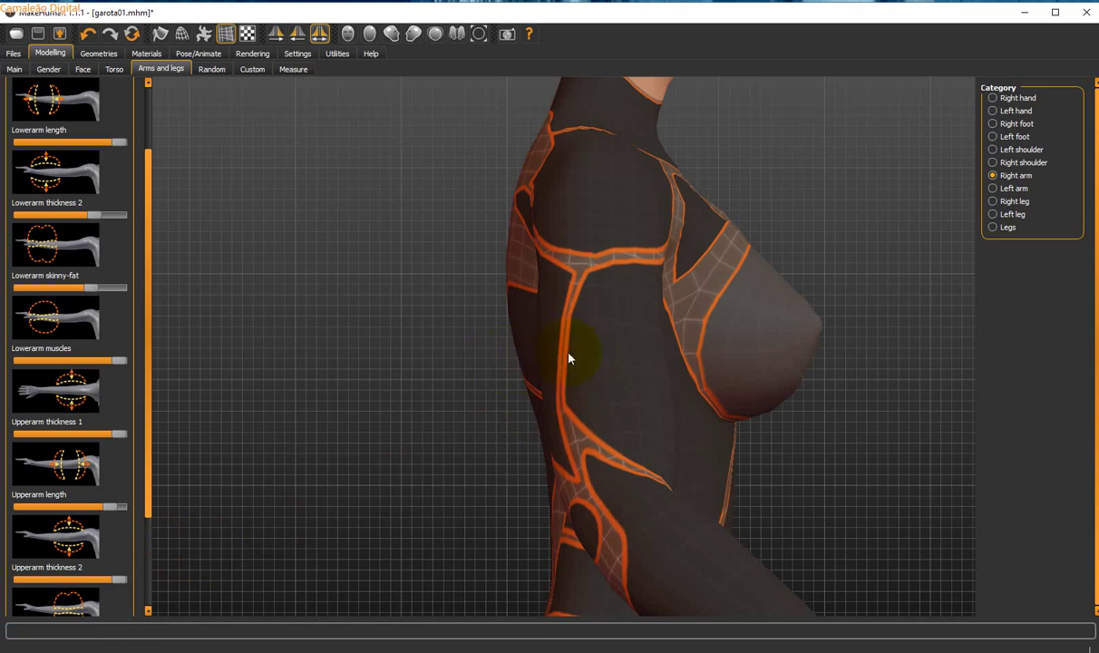
left_click_drag(568, 358, 483, 378)
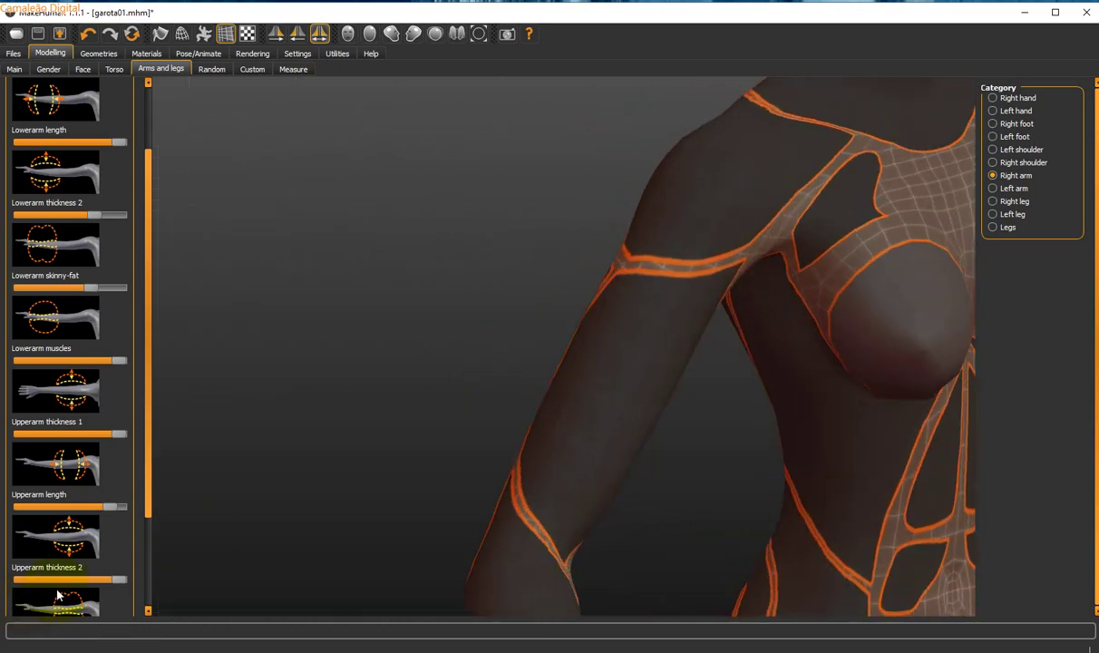
left_click_drag(116, 580, 137, 574)
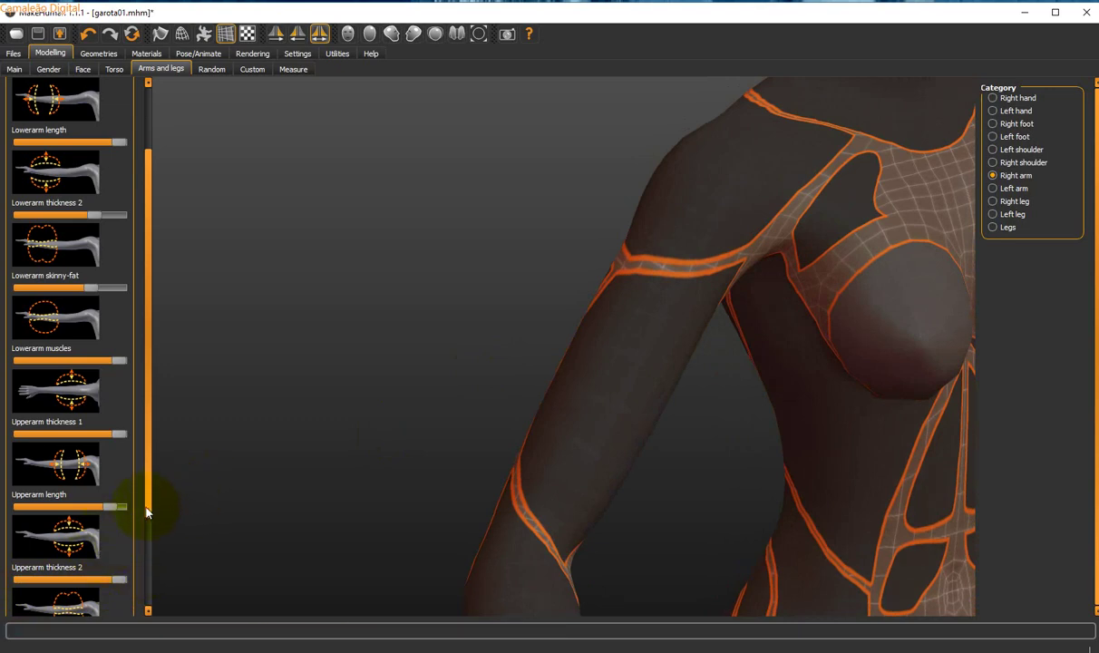
Raise the right arm's Upperarm skinny-fat and Upperarm muscles to their maximum
left_click_drag(146, 512, 146, 571)
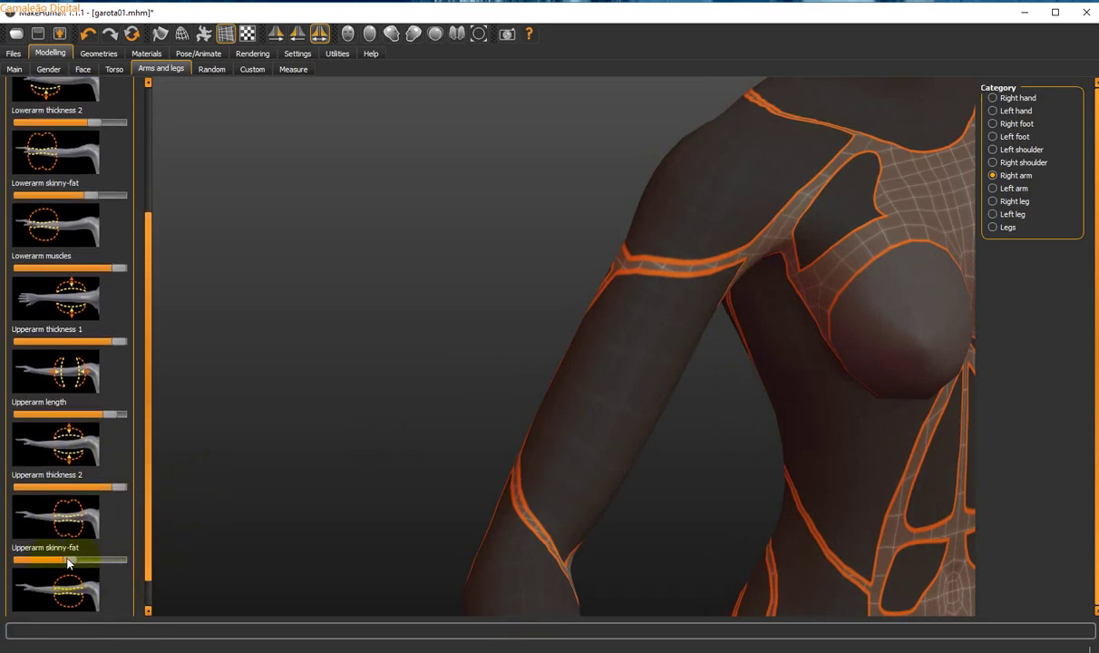
left_click_drag(68, 562, 200, 550)
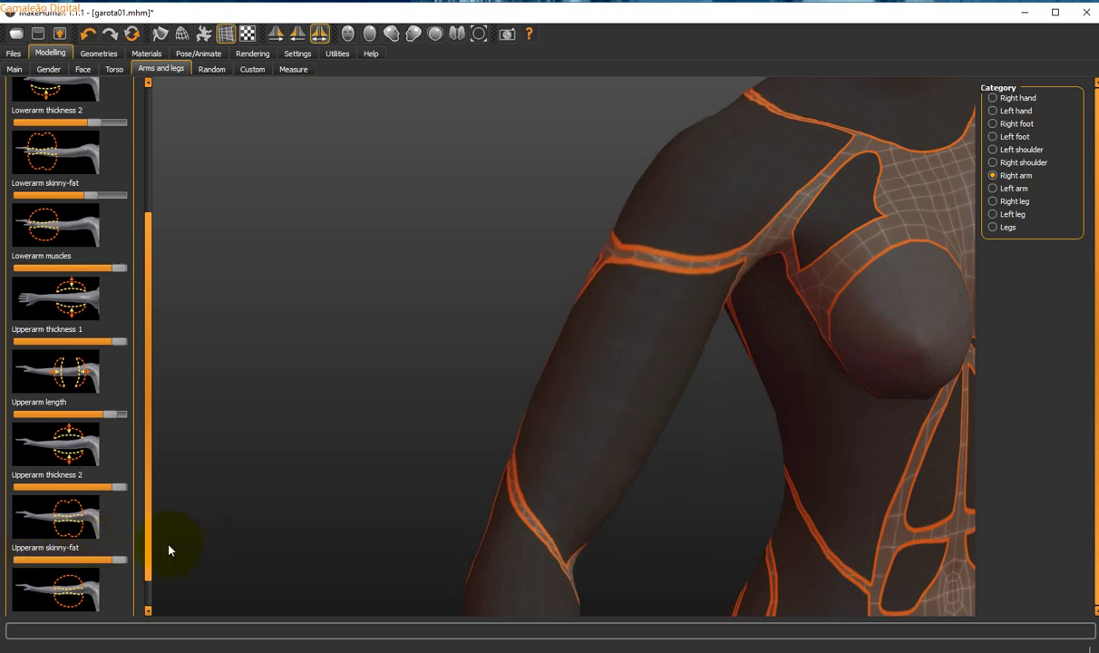
scroll(148, 553, "down", 1)
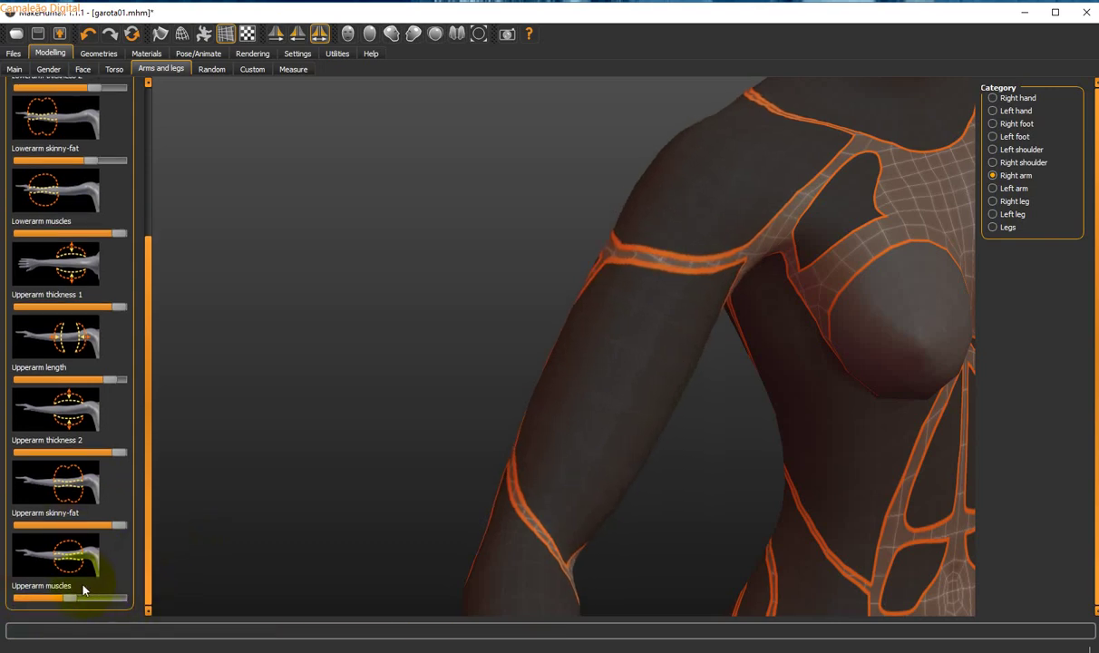
left_click_drag(82, 587, 138, 580)
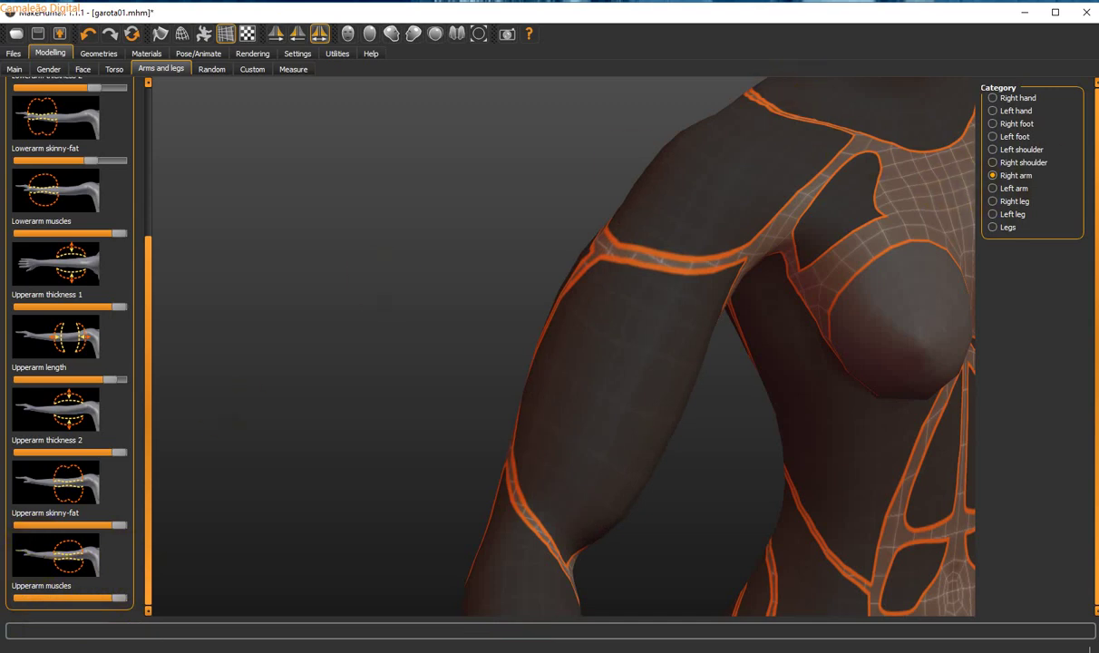
Compare the Left arm's mirrored parameter values with those of the Right arm
left_click(992, 176)
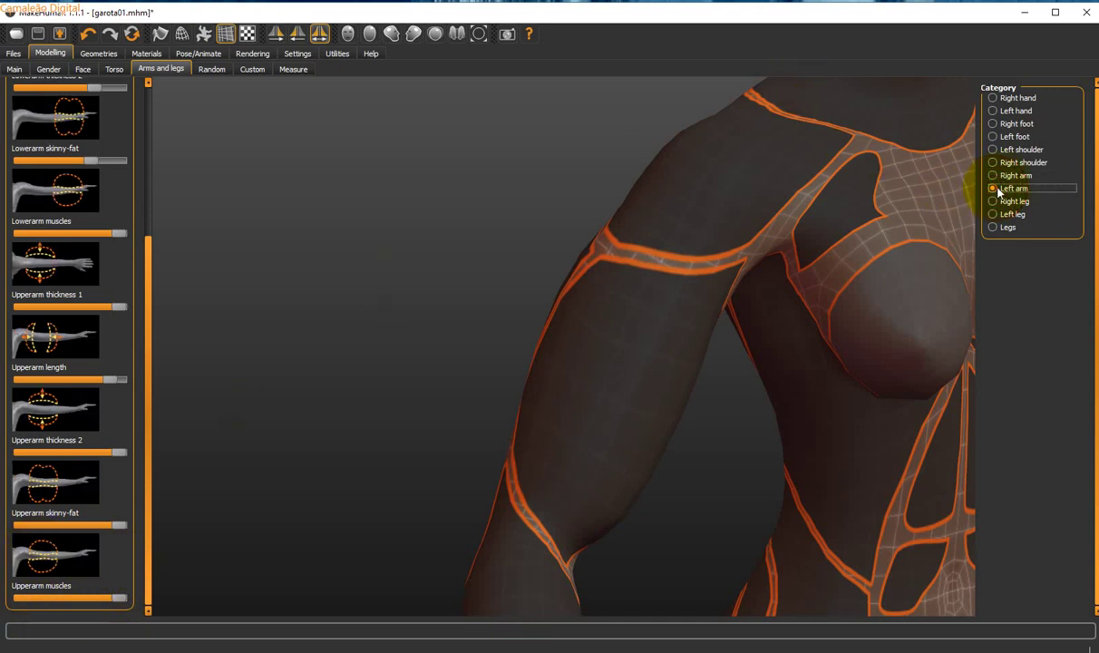
left_click(1003, 189)
left_click(1003, 181)
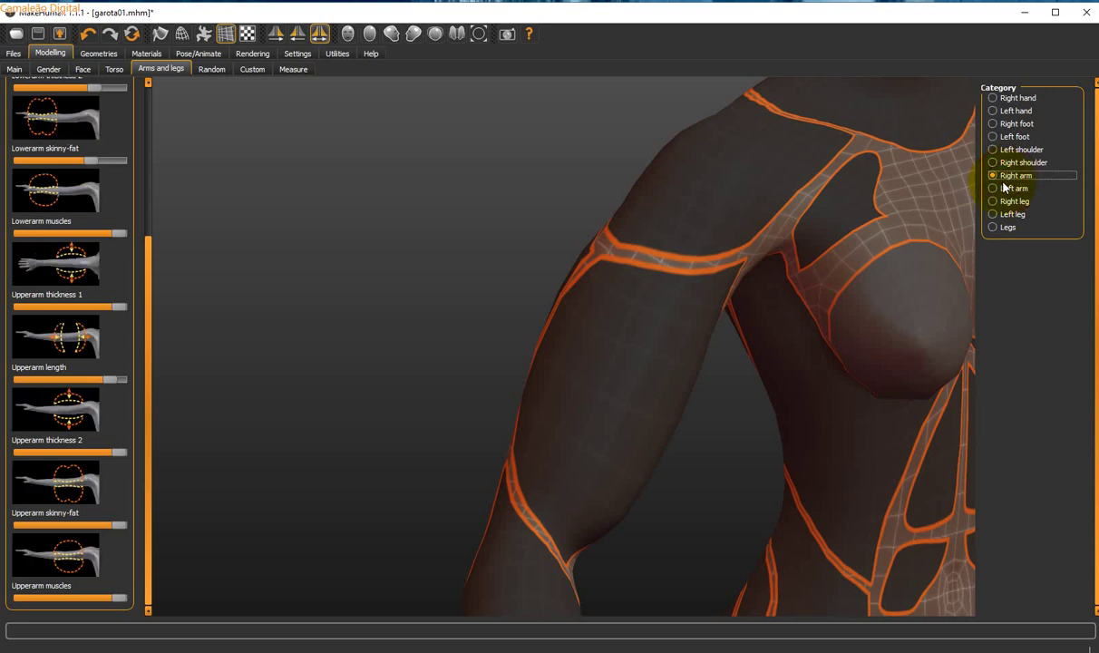
Review all the right arm's parameters from Lowerarm thickness 1 to Upperarm muscles, along with the reshaped arm
left_click(148, 110)
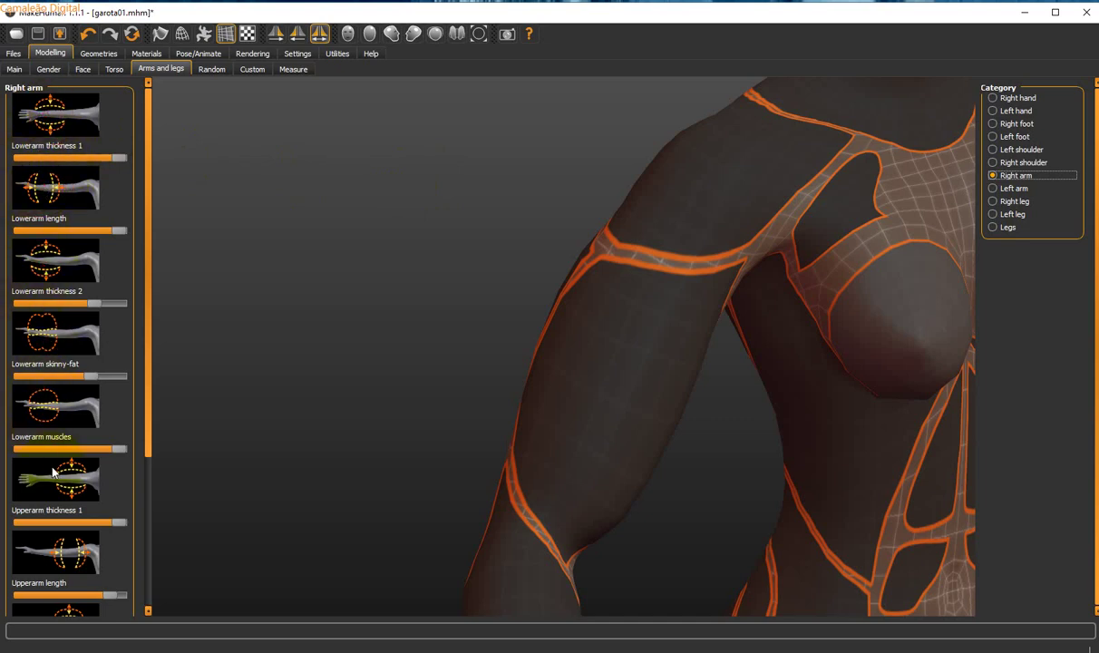
scroll(142, 442, "down", 3)
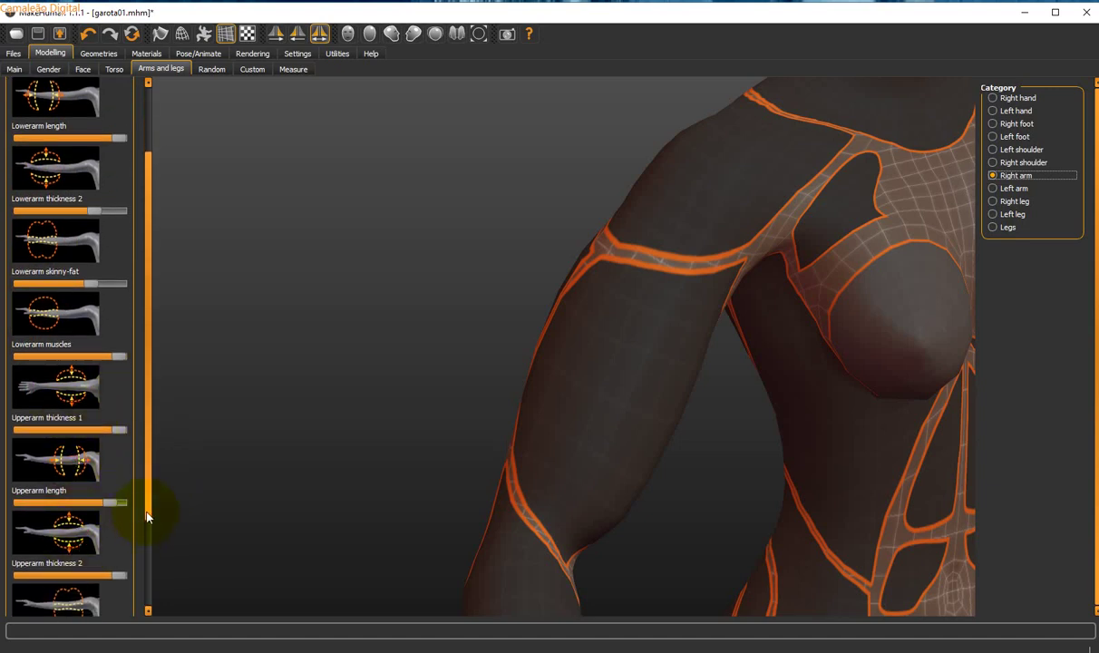
scroll(136, 507, "down", 3)
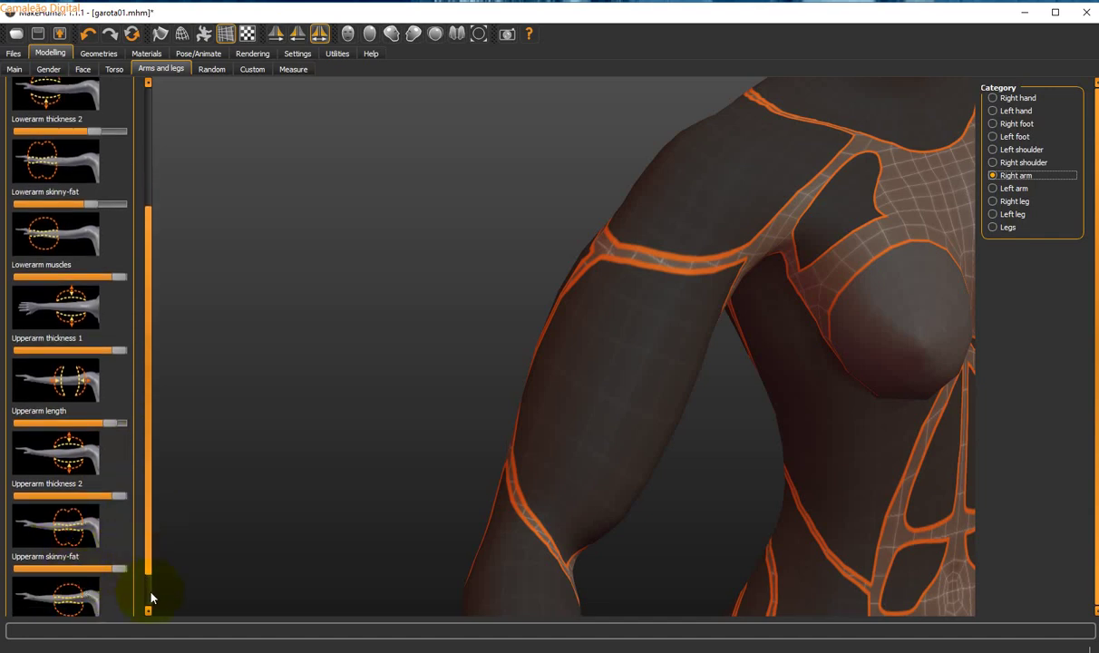
scroll(147, 594, "down", 2)
scroll(144, 448, "up", 8)
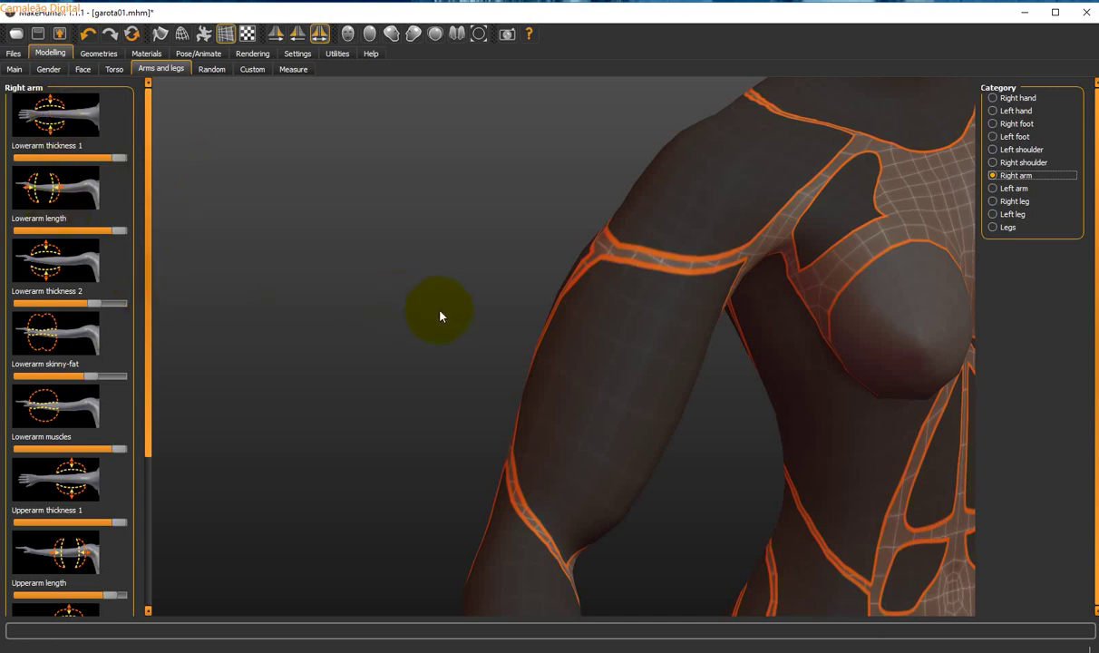
scroll(590, 362, "down", 2)
scroll(589, 362, "up", 3)
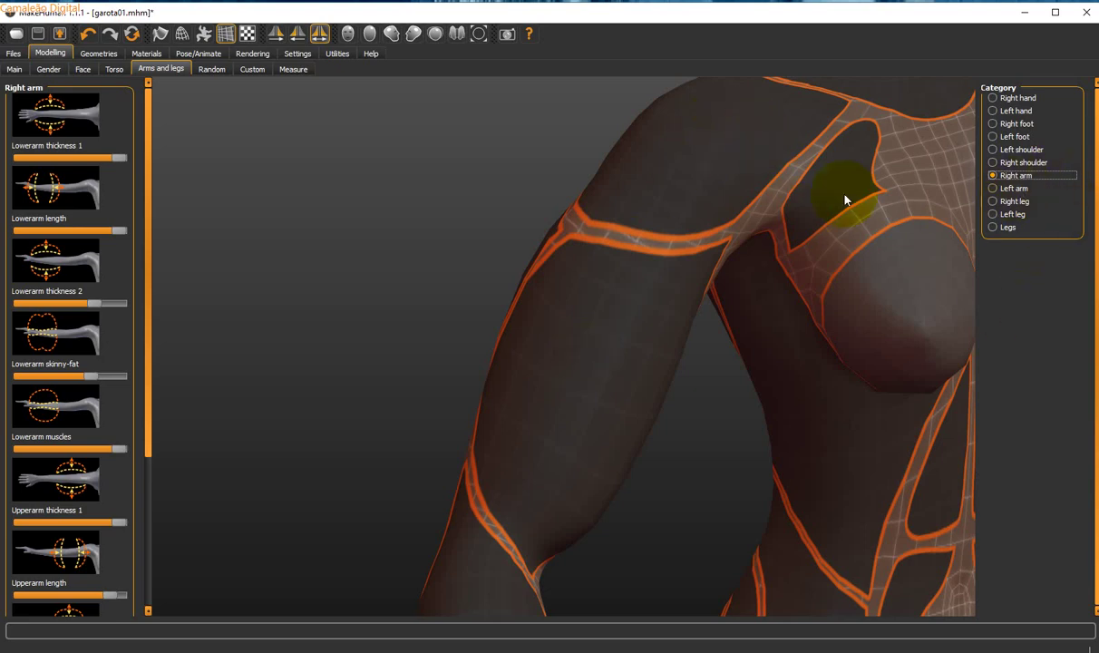
left_click_drag(148, 248, 140, 419)
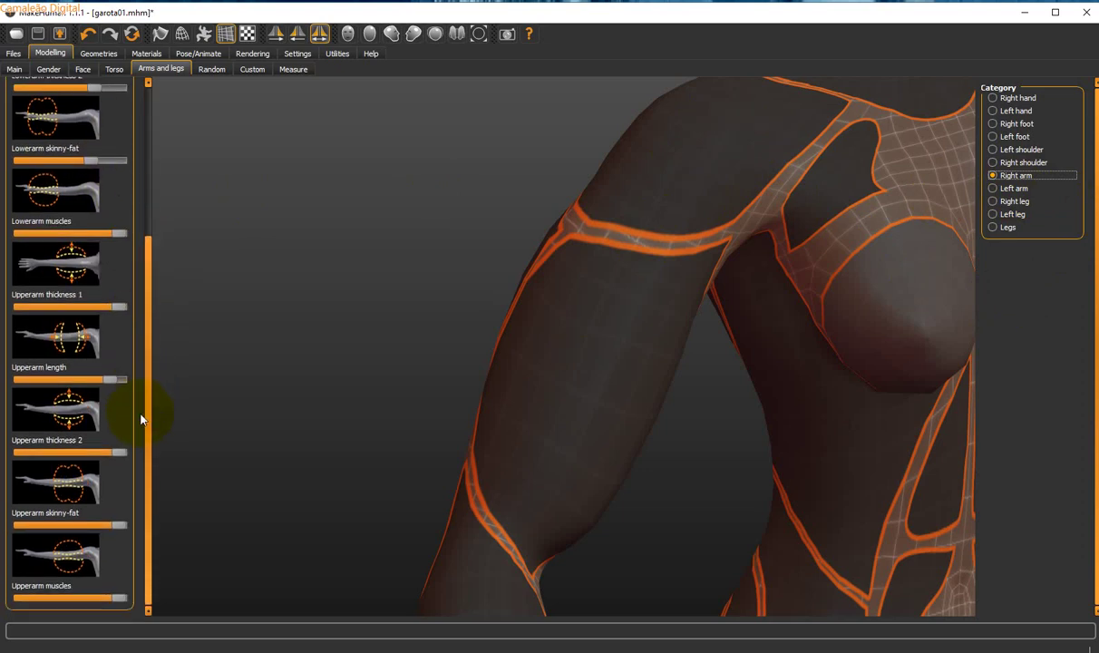
Recheck the Left arm parameters against the Right arm, and open the Right leg category
left_click(1022, 188)
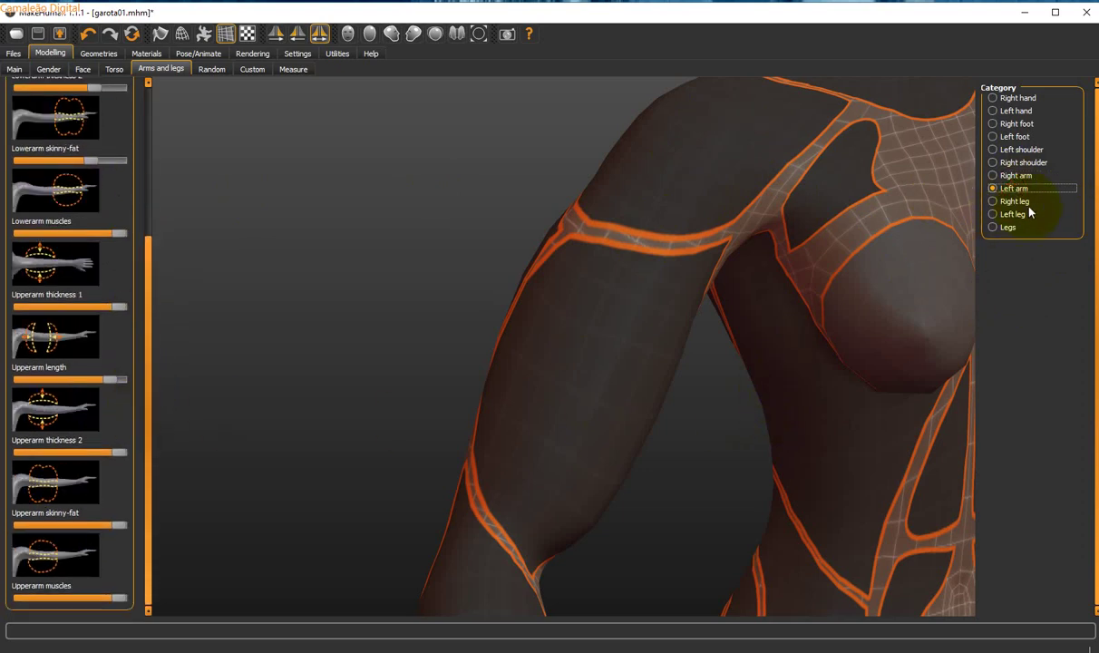
left_click(1016, 177)
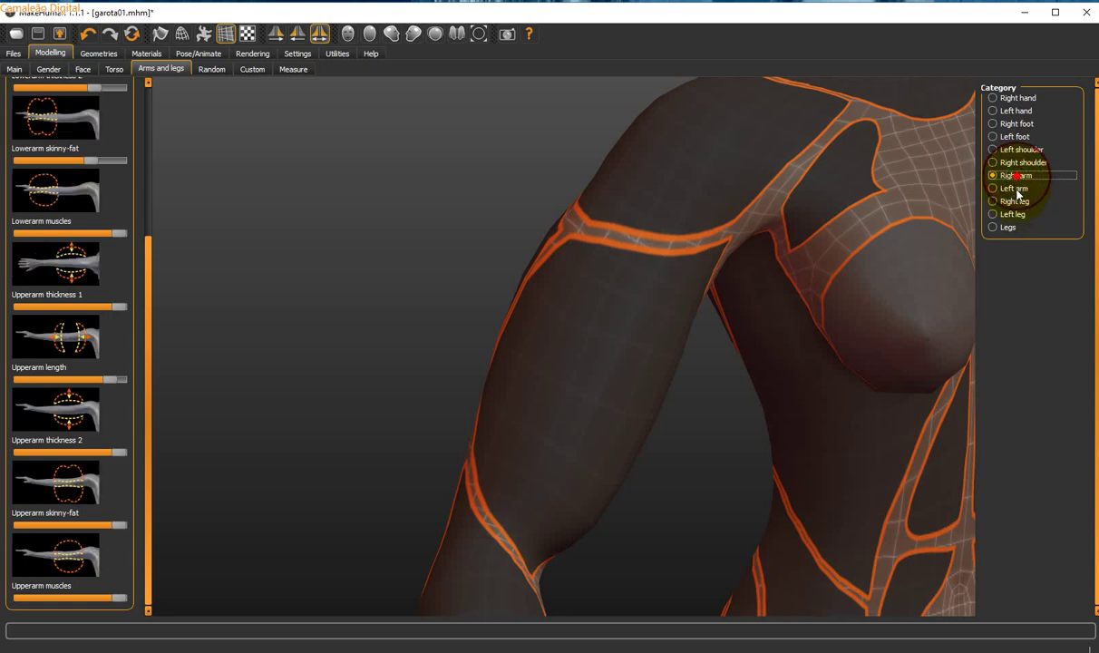
left_click(1017, 190)
left_click(1022, 201)
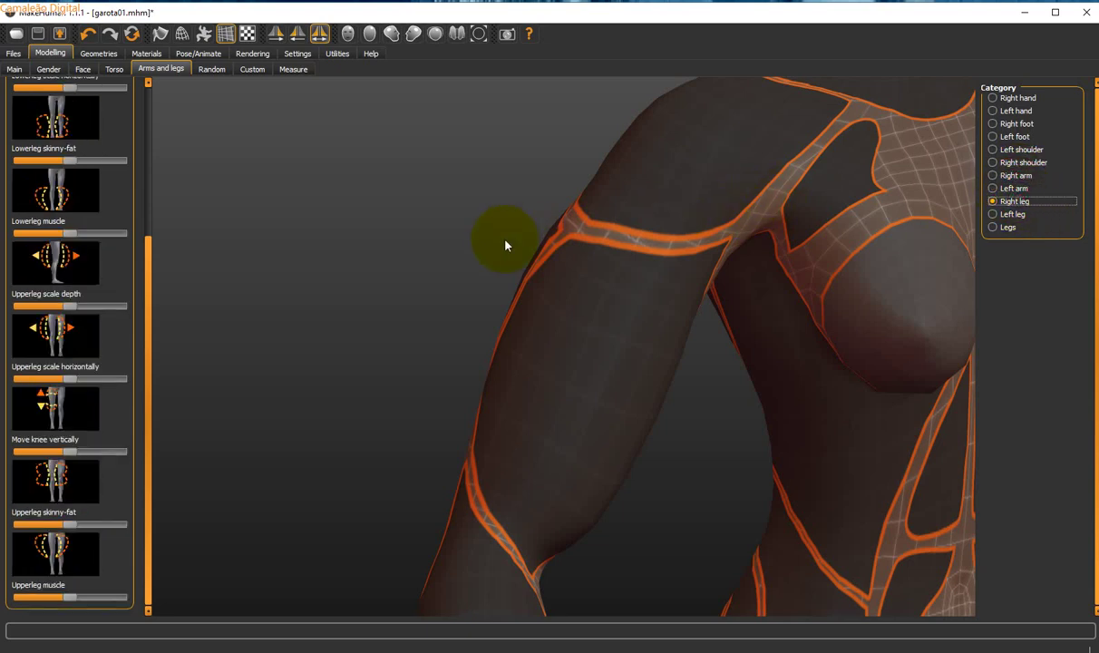